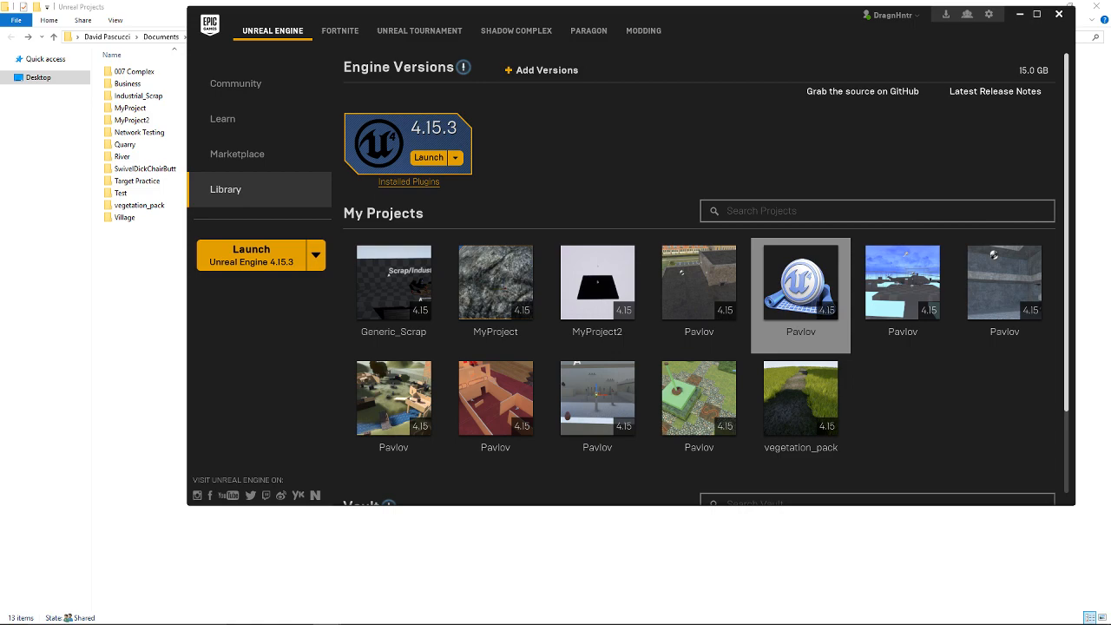
View the contents list of the Pavlov VR Wiki's Getting Started page in the browser, then minimize the browser
left_click_drag(1110, 160, 675, 50)
scroll(479, 269, "up", 2)
scroll(479, 269, "up", 4)
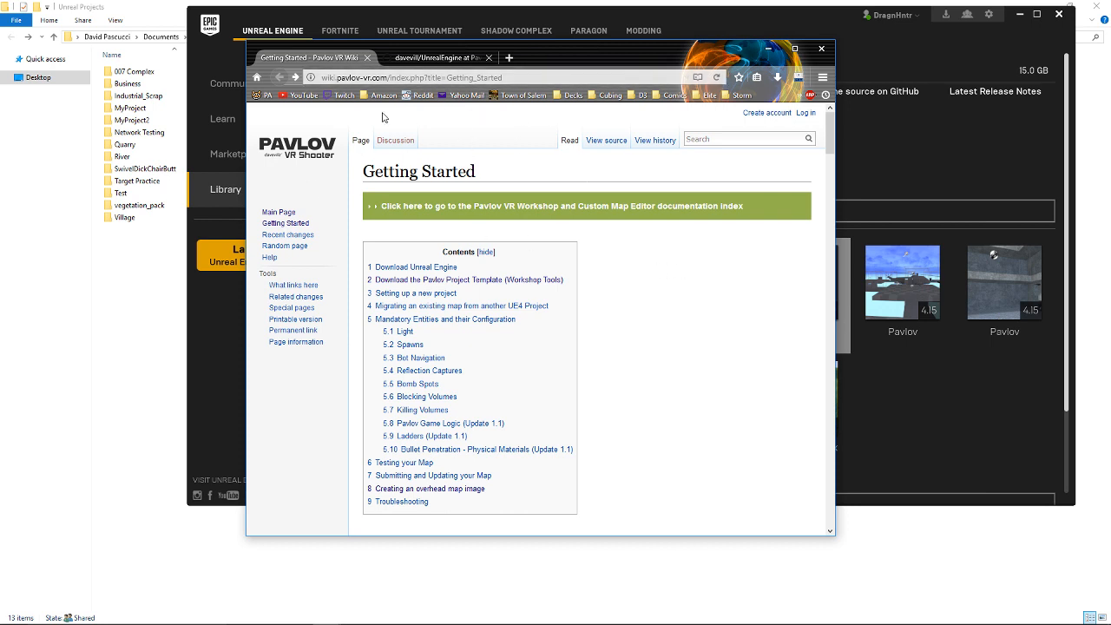
left_click(767, 49)
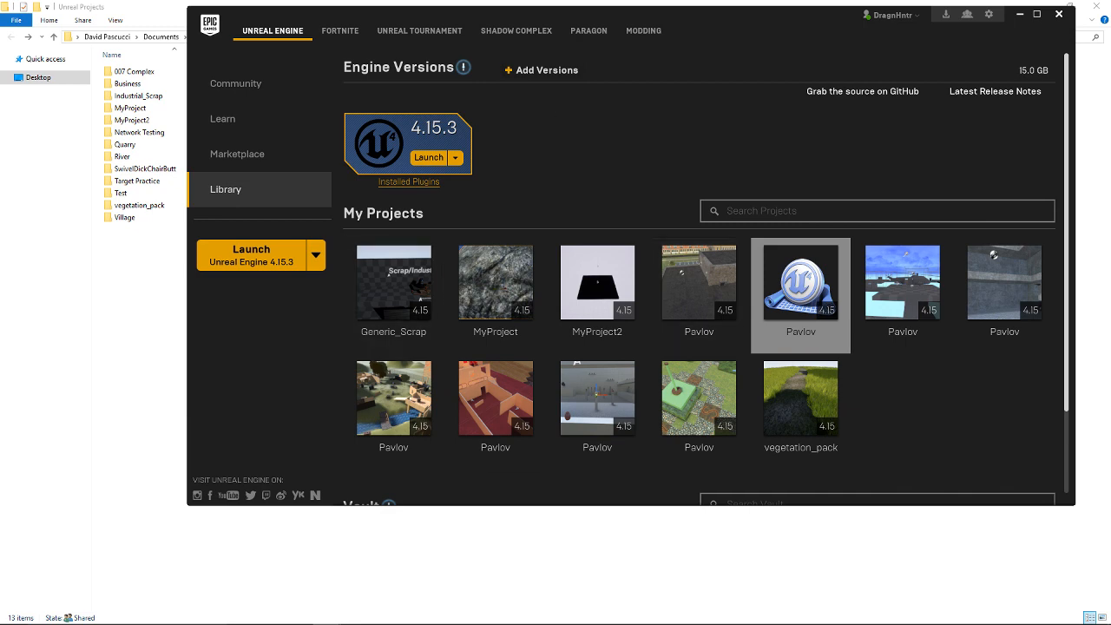
View the wiki's Download Unreal Engine section and its linked UnrealEngine.com site, returning to the wiki before moving the browser aside
left_click_drag(1109, 131, 548, 88)
left_click(394, 299)
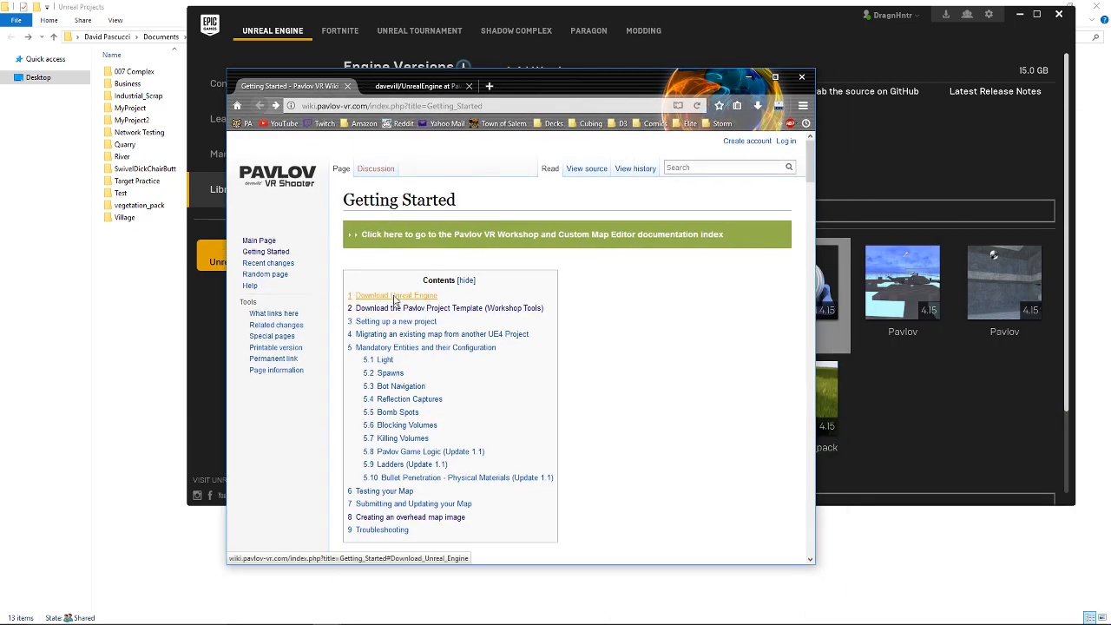
left_click(379, 171)
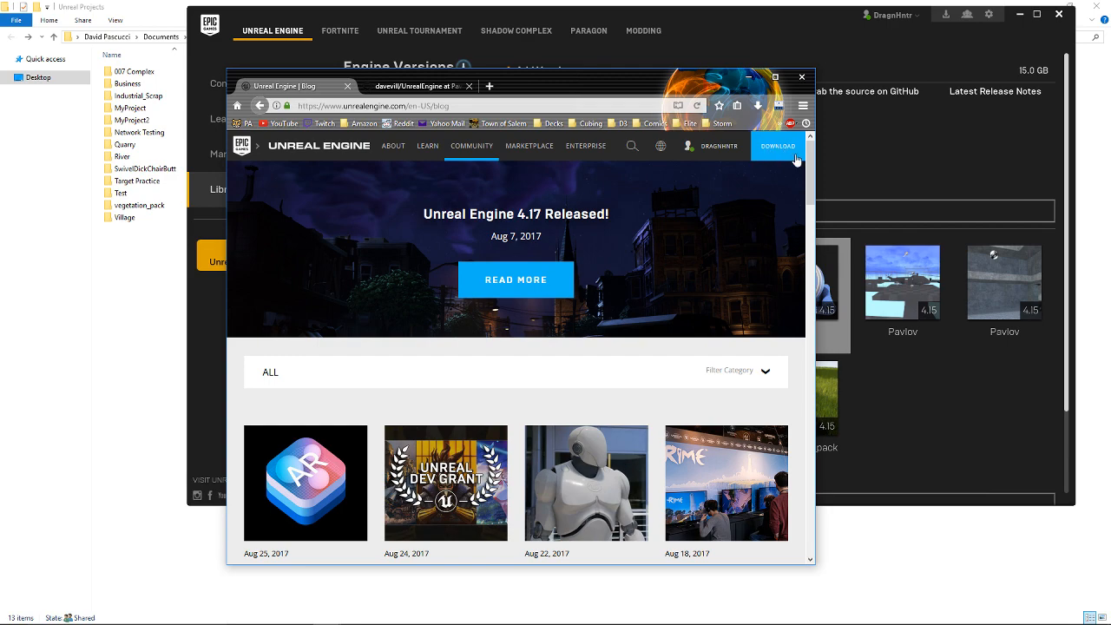
key("alt+Left")
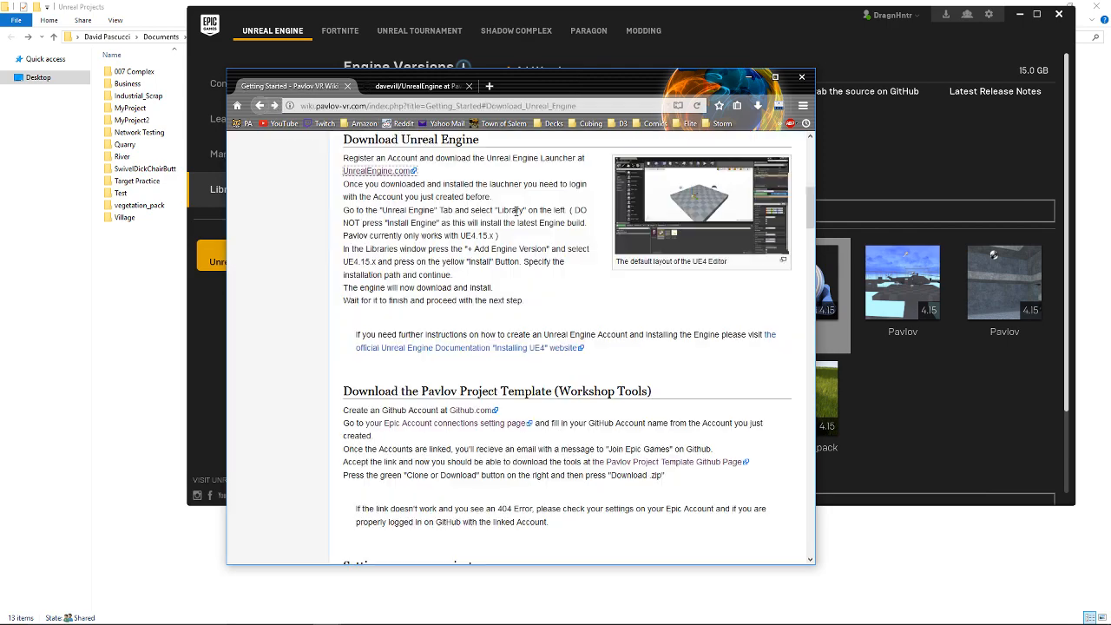
left_click_drag(538, 85, 1110, 156)
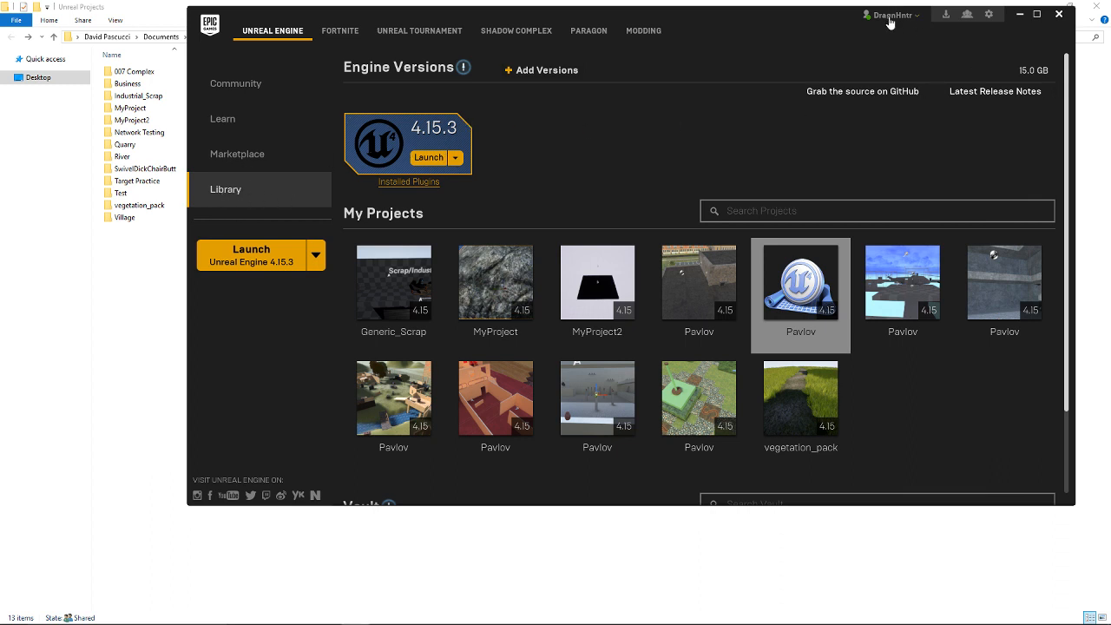
Examine the engine versions offered for installation in an added version slot of the Epic Games Launcher, and remove the slot
left_click(918, 17)
left_click(751, 68)
left_click(536, 72)
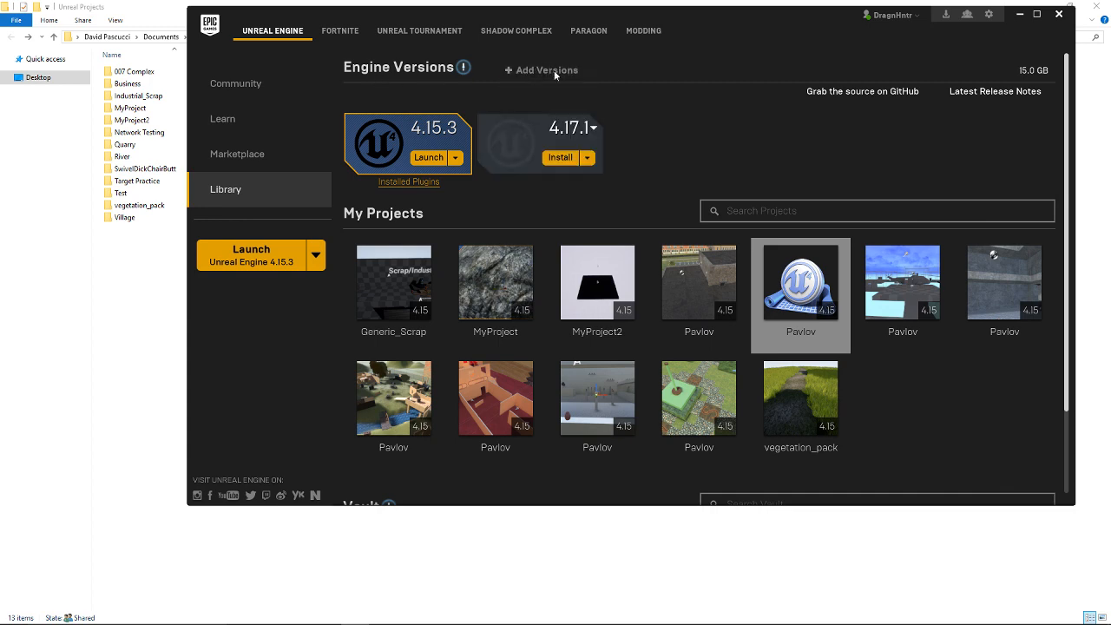
left_click(593, 127)
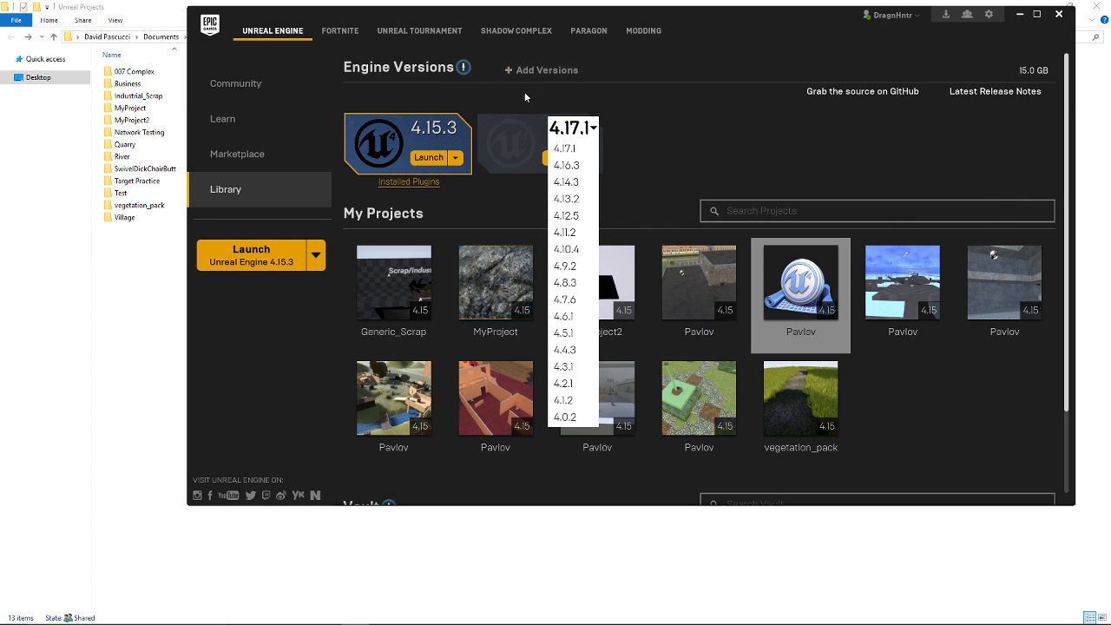
left_click(564, 148)
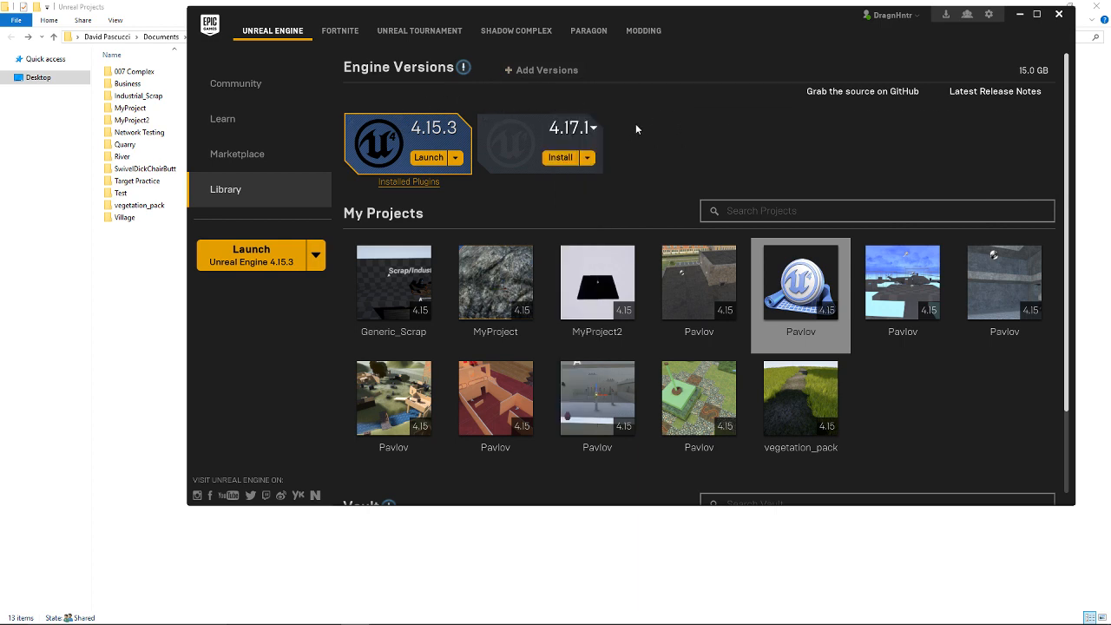
left_click(483, 119)
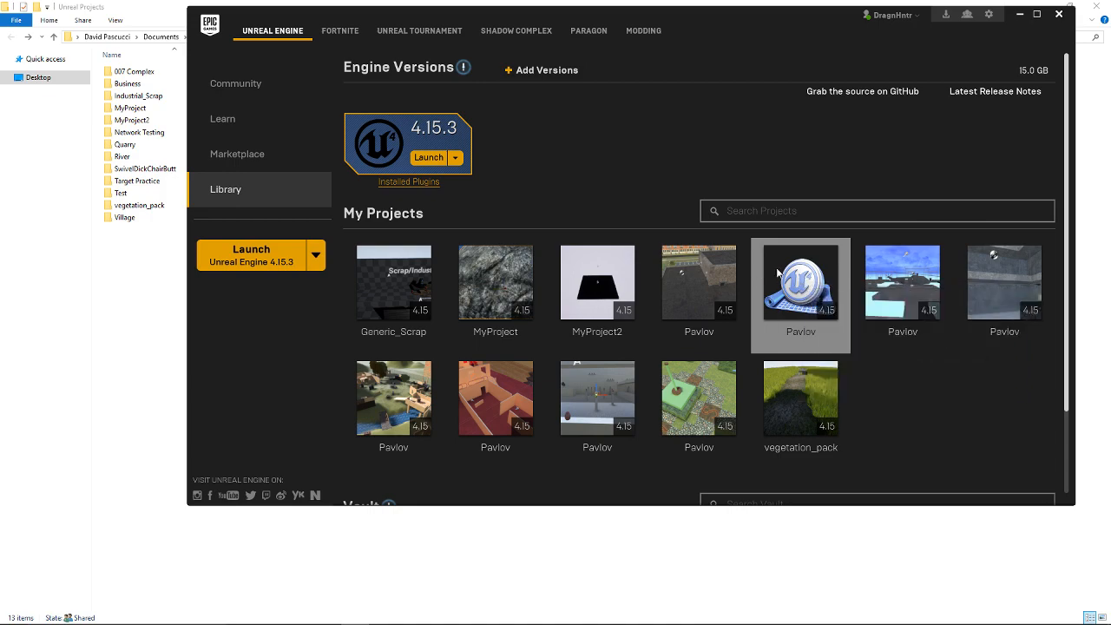
Switch to the browser and open the Pavlov Project Template GitHub page from the wiki's Workshop Tools section
left_click_drag(1109, 95, 660, 72)
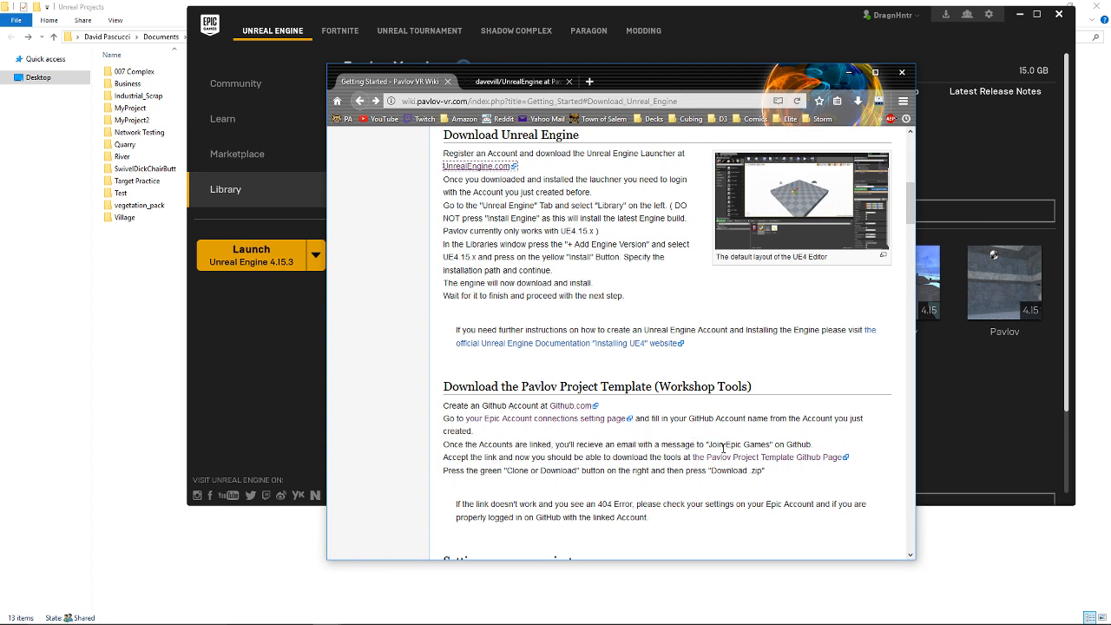
mouse_move(1012, 616)
left_click_drag(700, 72, 716, 62)
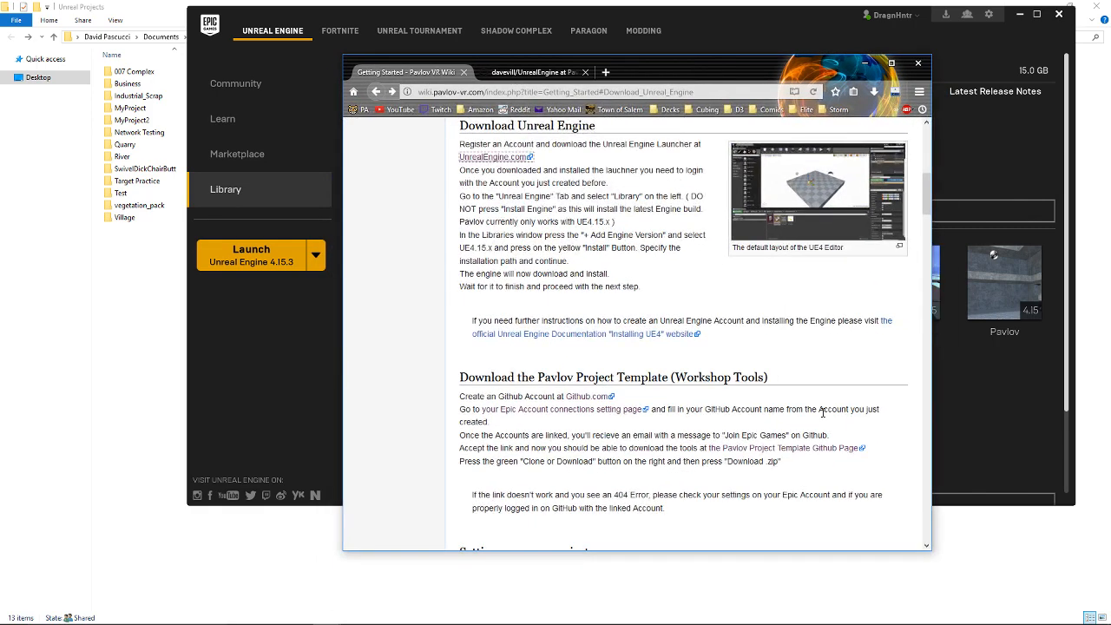
left_click(788, 448)
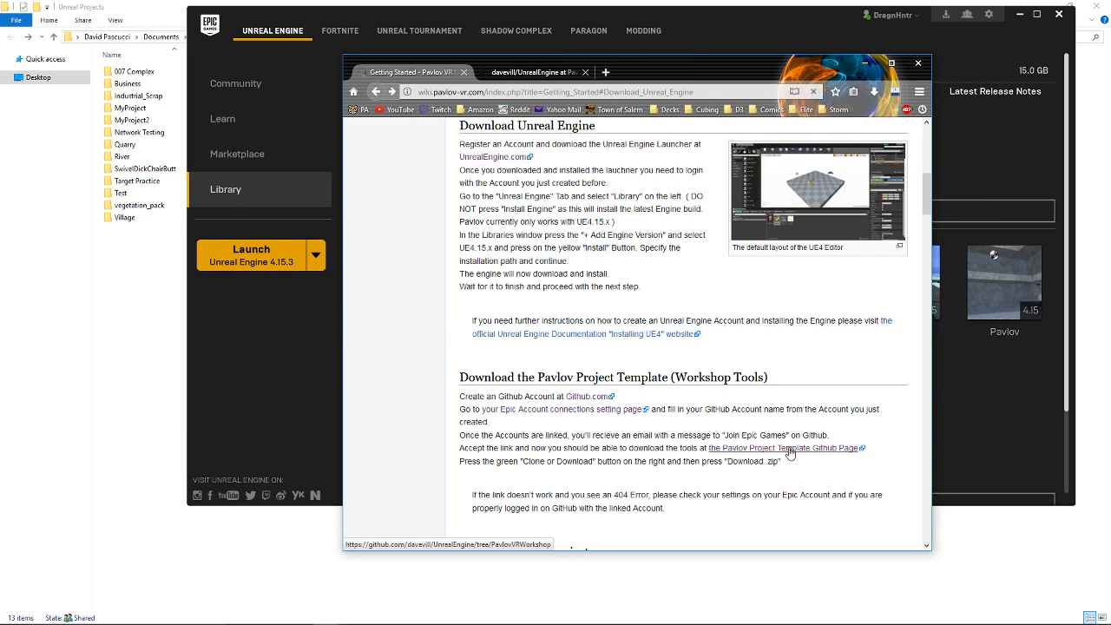
Download the PavlovVRWorkshop branch as a ZIP and save UnrealEngine-PavlovVRWorkshop.zip to disk
left_click_drag(650, 63, 639, 87)
left_click(857, 322)
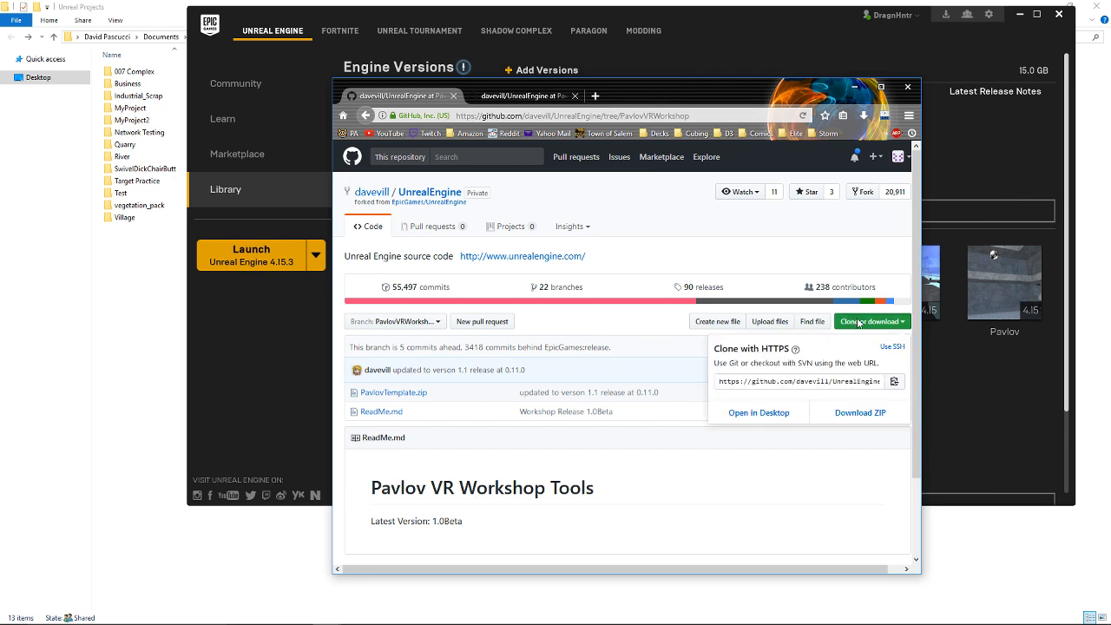
left_click(859, 413)
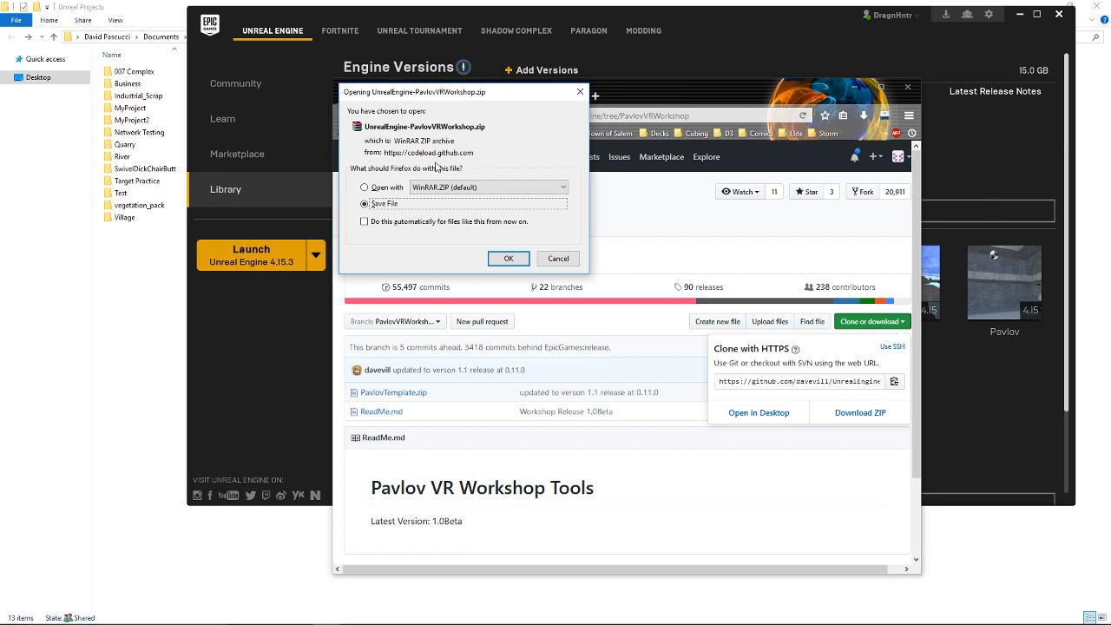
left_click(512, 262)
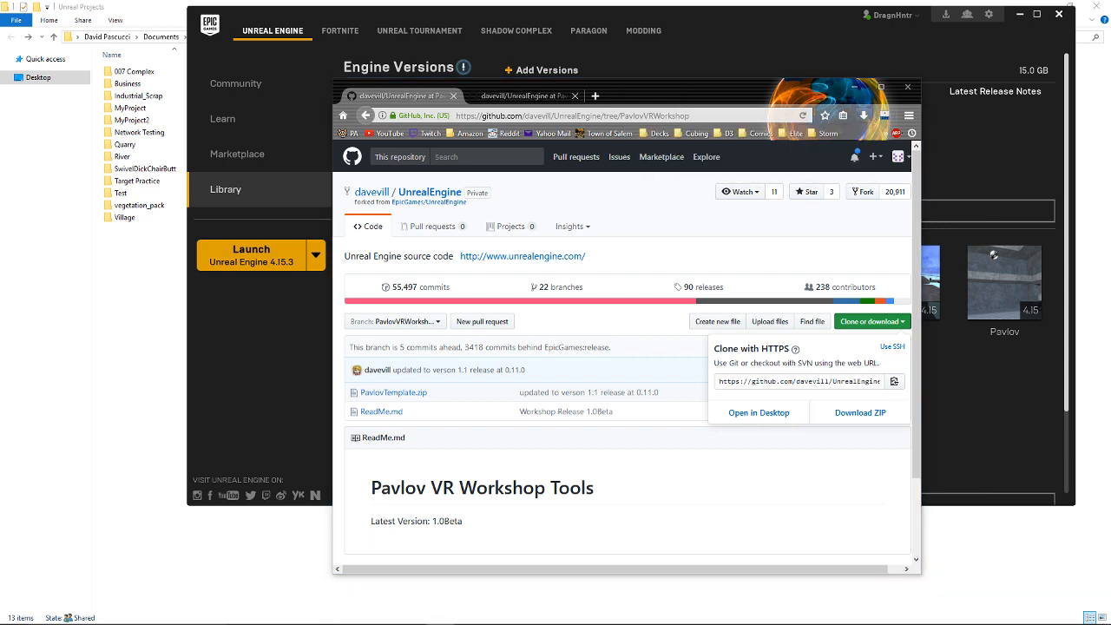
Bring the UnrealEngine-PavlovVRWorkshop(2).zip archive window onto the screen, clear the browser away, and set the archive beside the project list
left_click_drag(1110, 97, 297, 188)
left_click_drag(643, 94, 1109, 141)
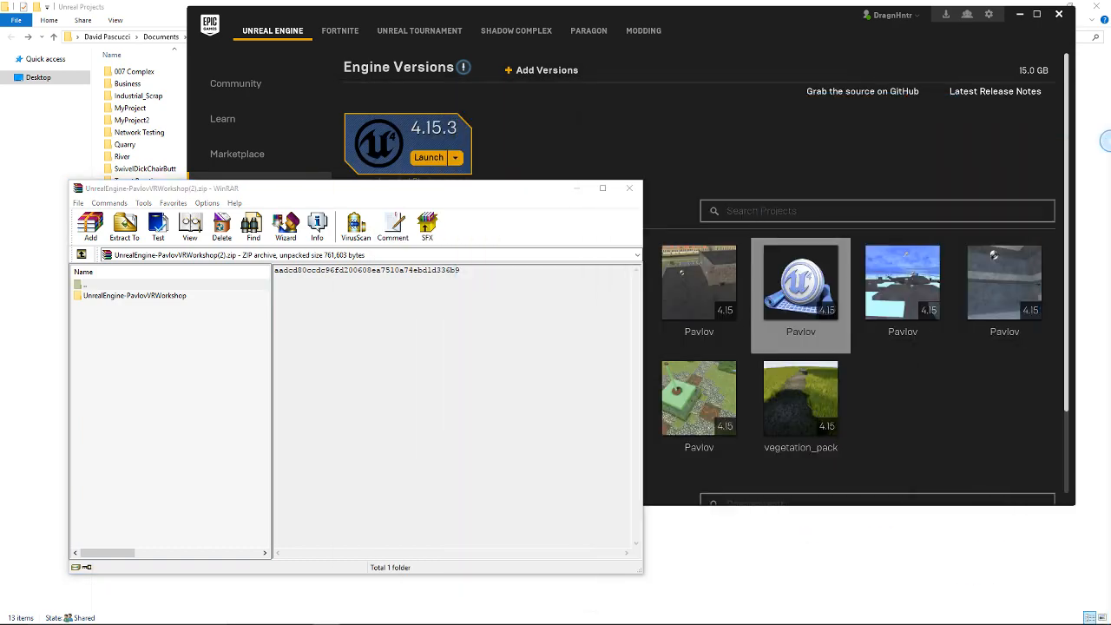
left_click_drag(449, 196, 1096, 191)
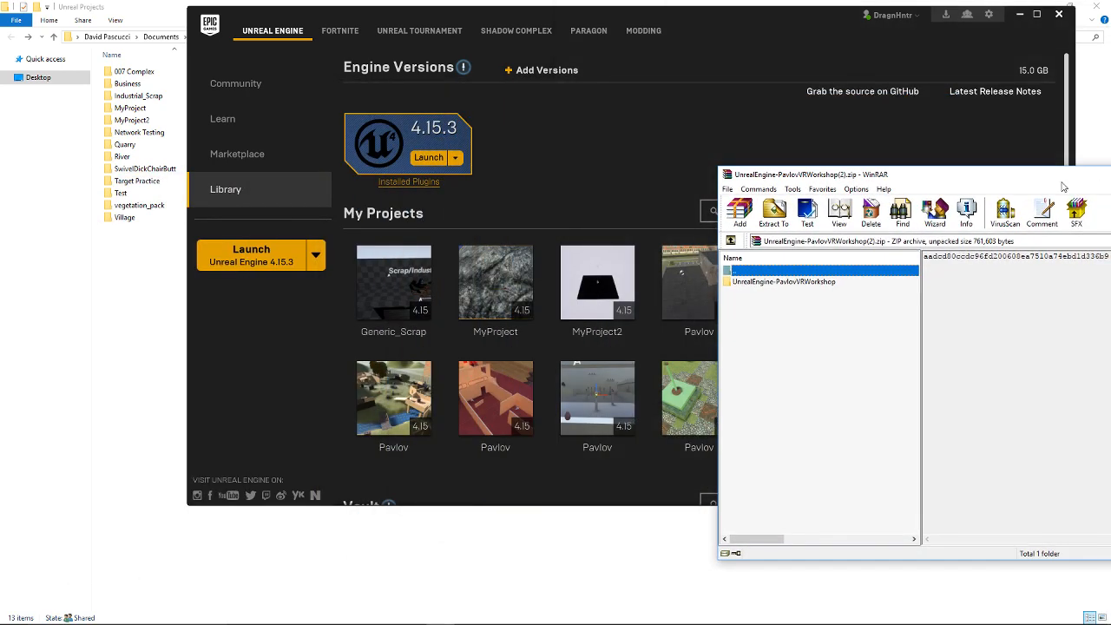
Create a new folder named TwitchTestMap in the Unreal Projects folder
left_click(458, 538)
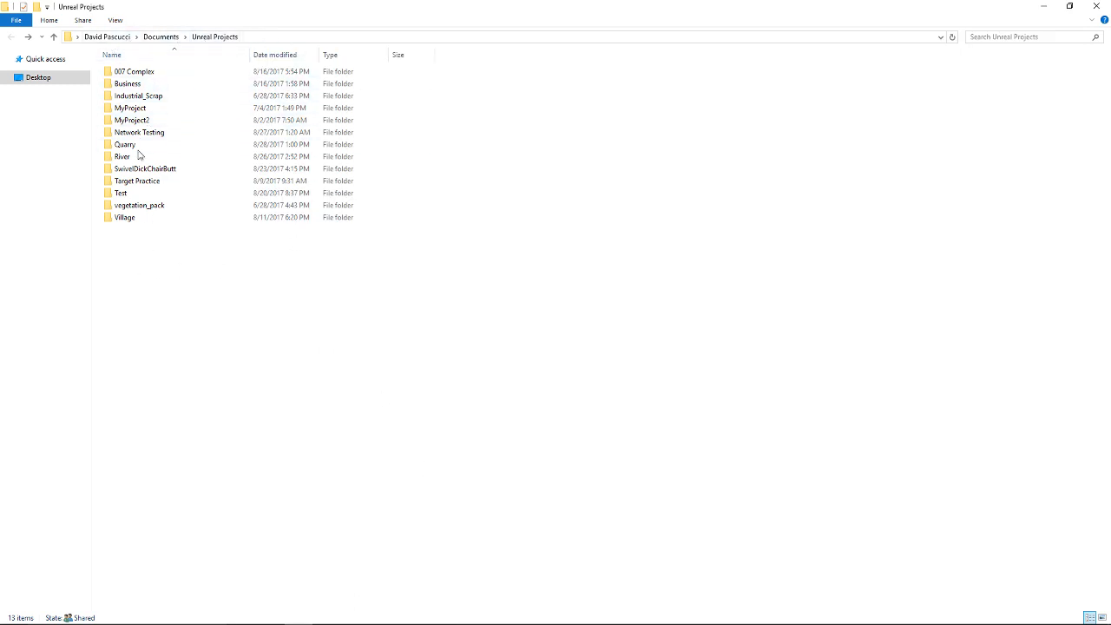
right_click(169, 285)
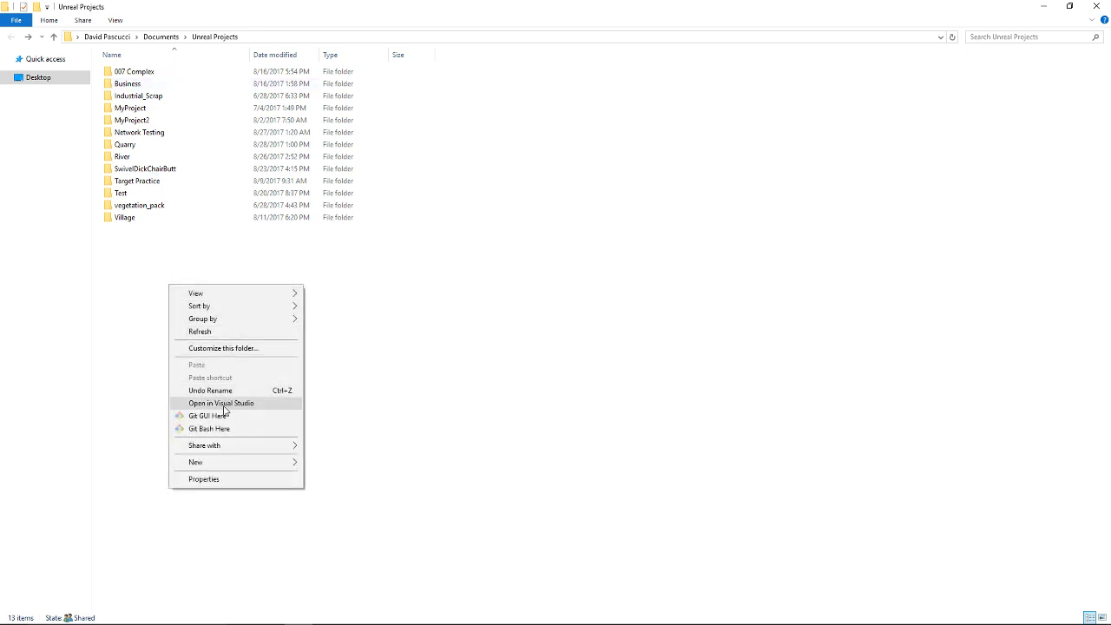
mouse_move(211, 461)
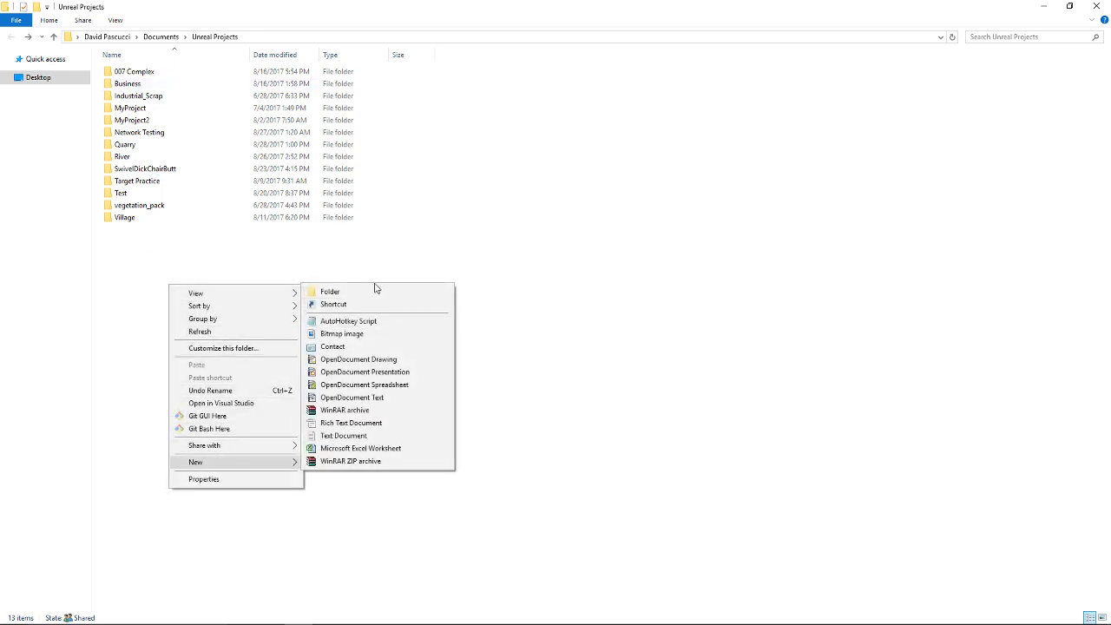
left_click(363, 292)
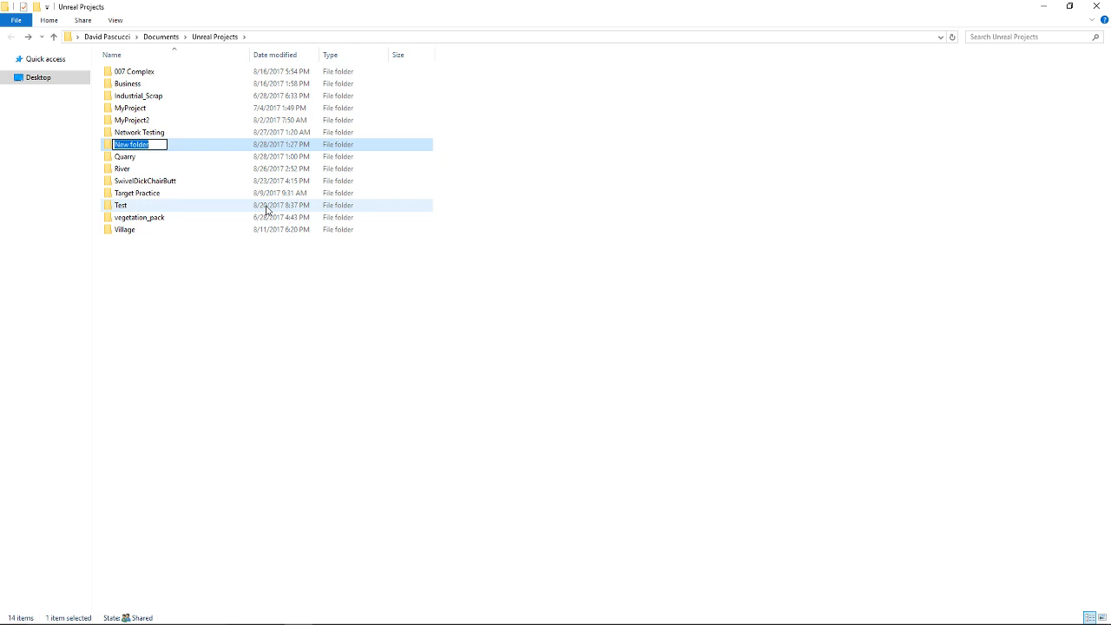
type("Twitch Tes")
key("BackSpace")
key("BackSpace")
key("BackSpace")
type("TestMap")
key("Return")
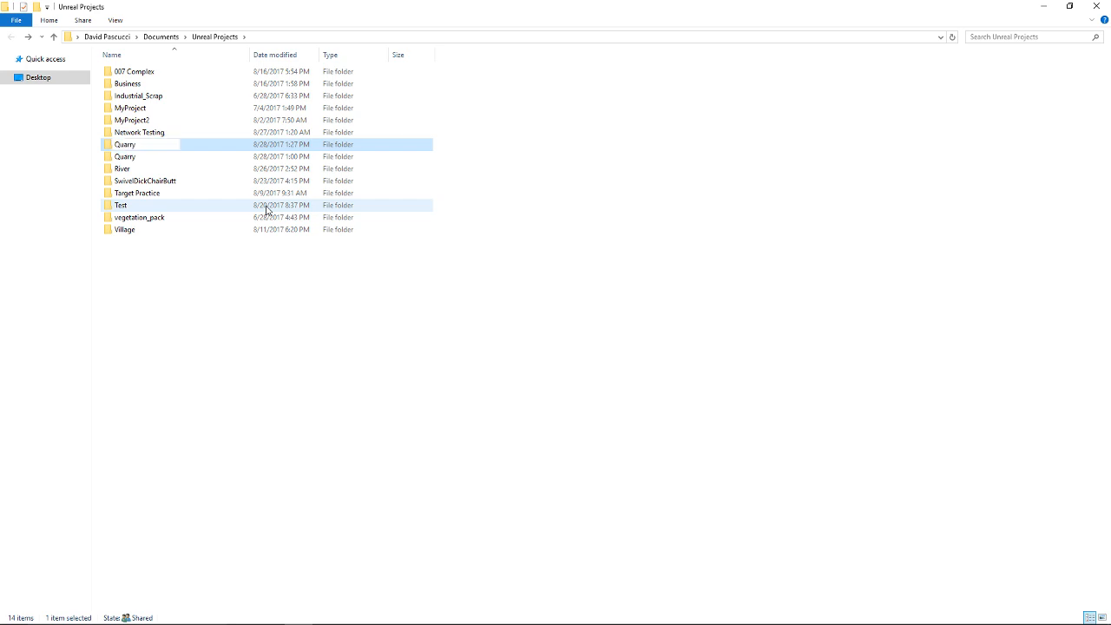
Copy PavlovTemplate.zip from the archive's UnrealEngine-PavlovVRWorkshop folder into the empty TwitchTestMap folder
double_click(138, 205)
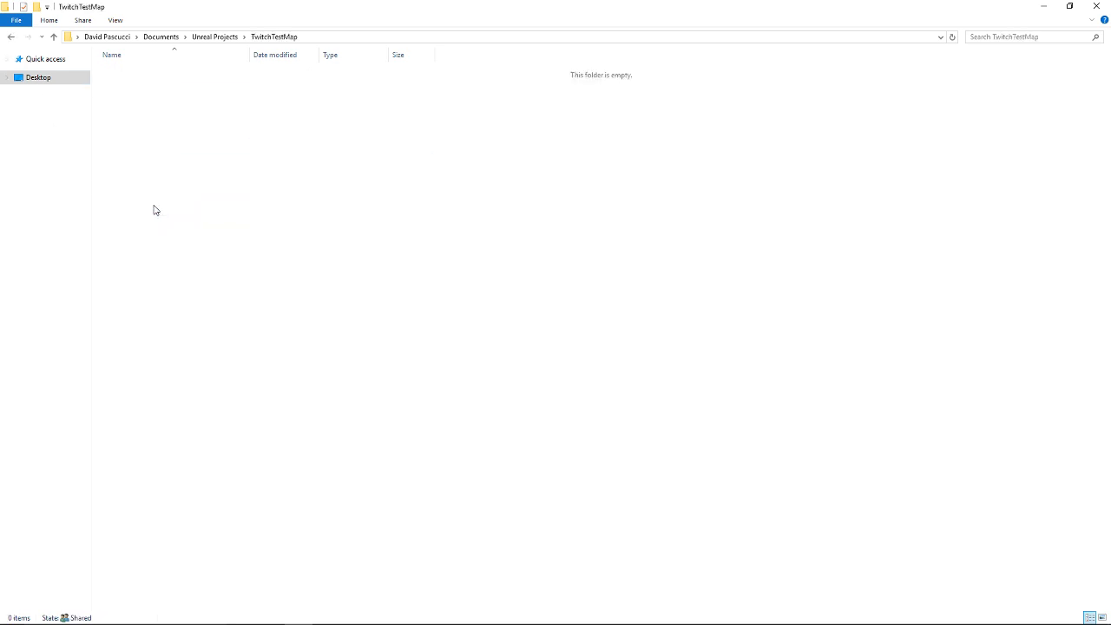
left_click(217, 37)
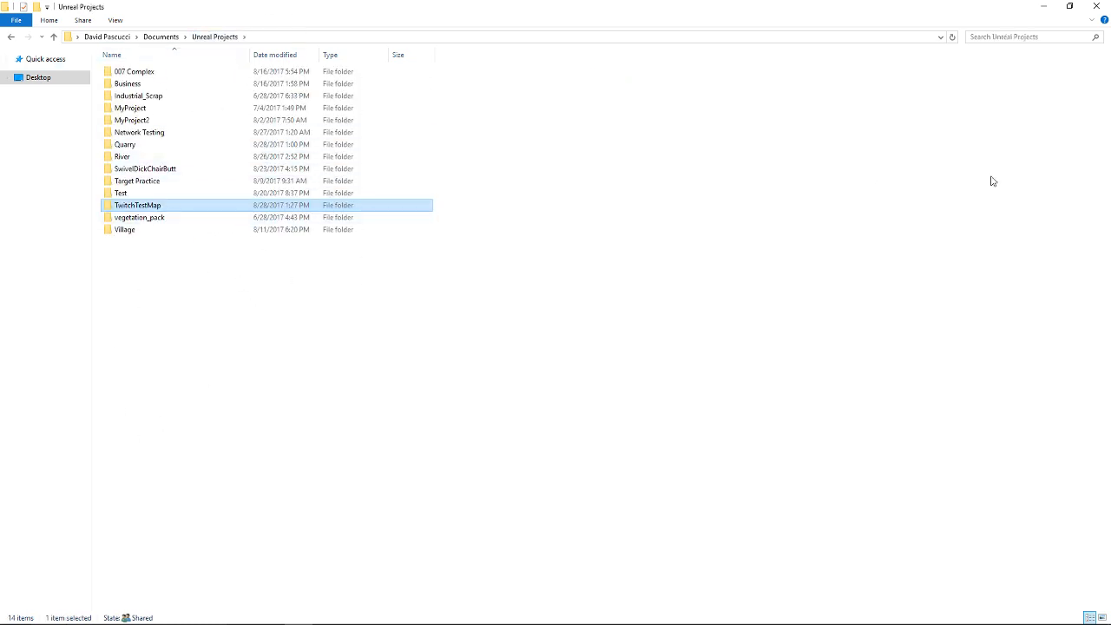
double_click(141, 208)
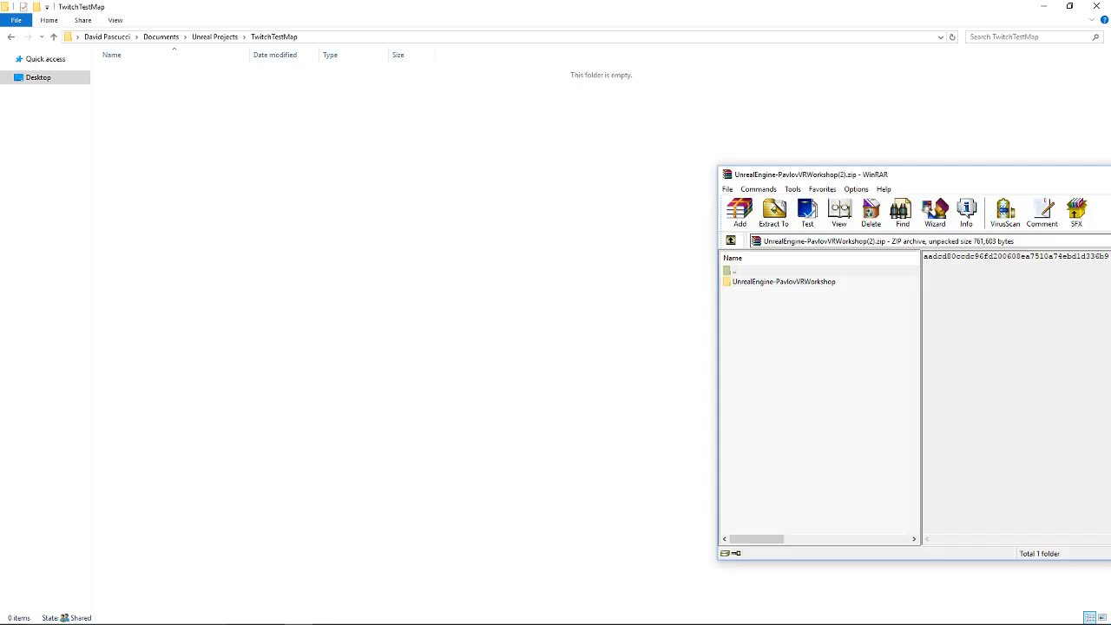
key("alt+Tab")
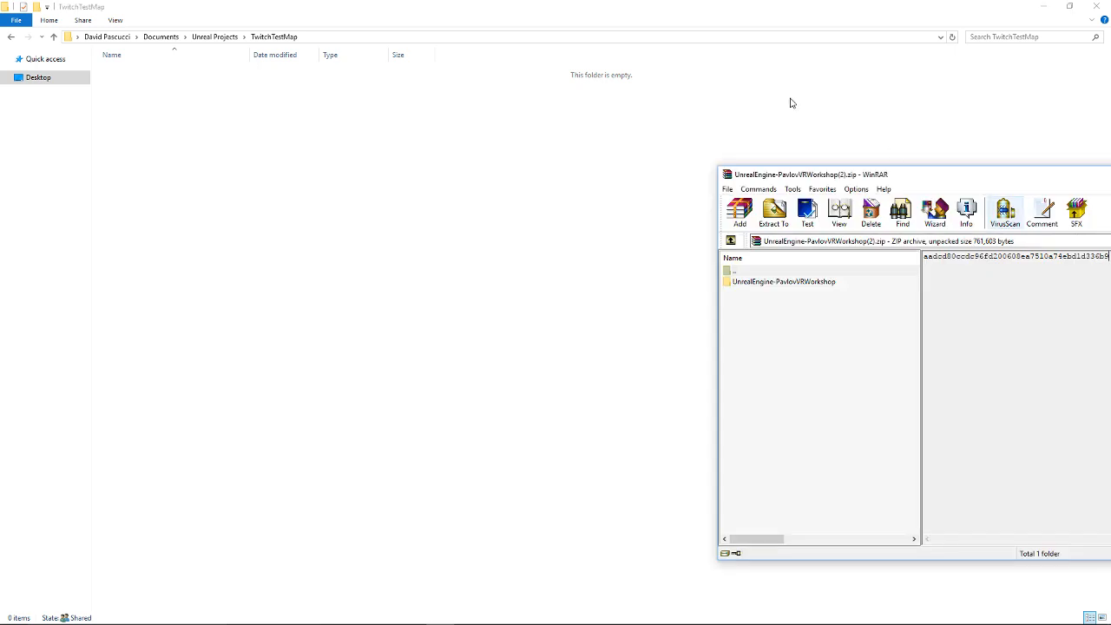
left_click(779, 286)
double_click(778, 286)
double_click(753, 283)
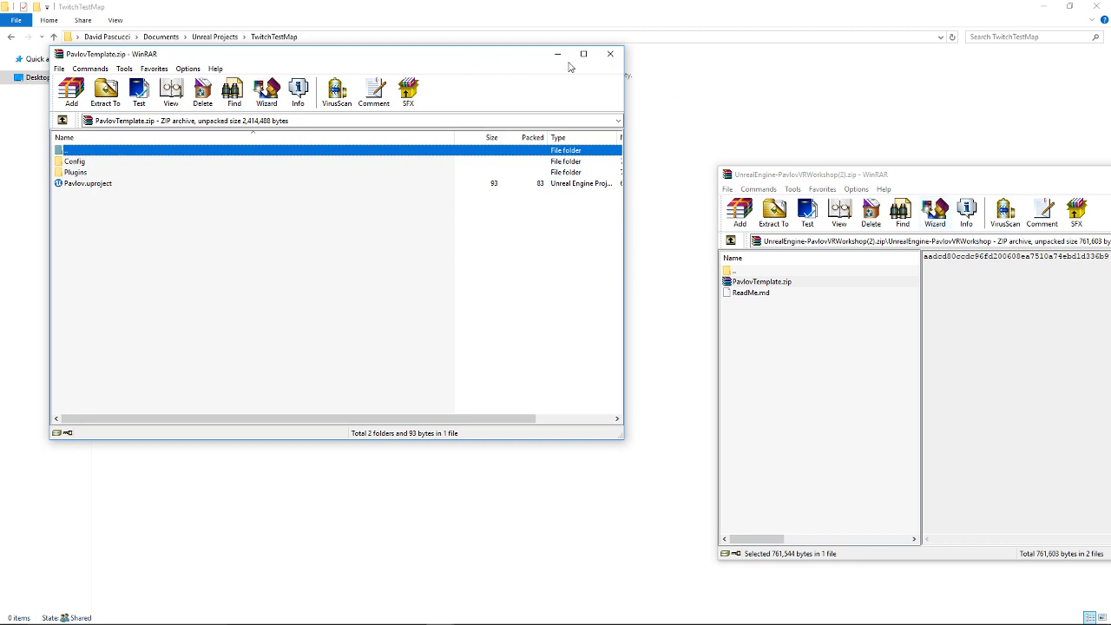
left_click(610, 54)
left_click_drag(751, 281, 694, 268)
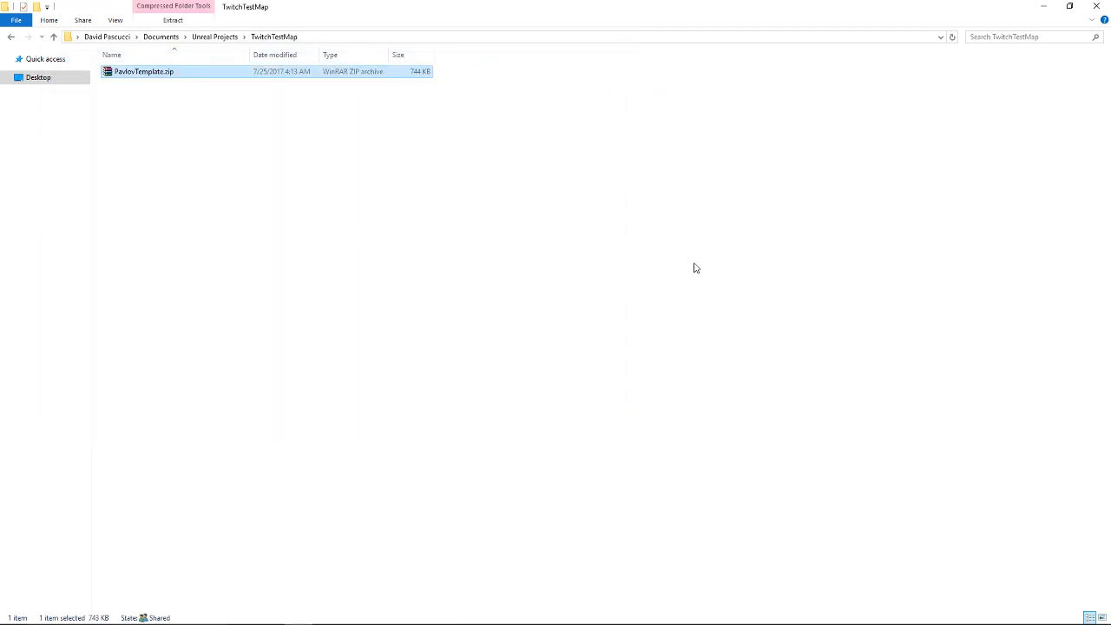
Extract PavlovTemplate.zip directly into the TwitchTestMap folder and permanently delete the zip file
right_click(139, 73)
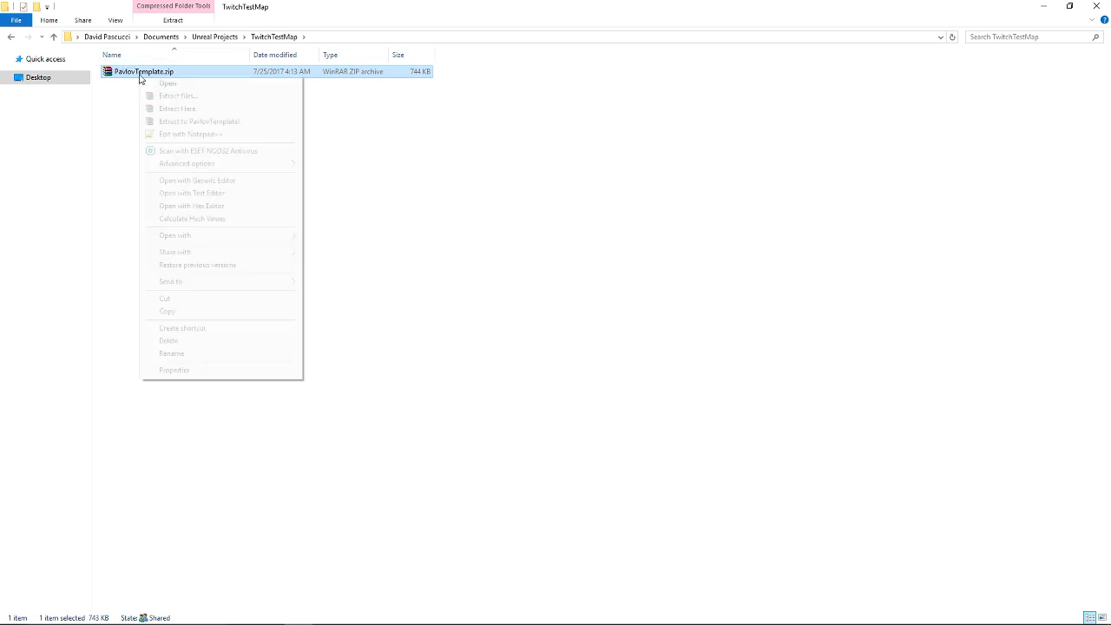
left_click(182, 109)
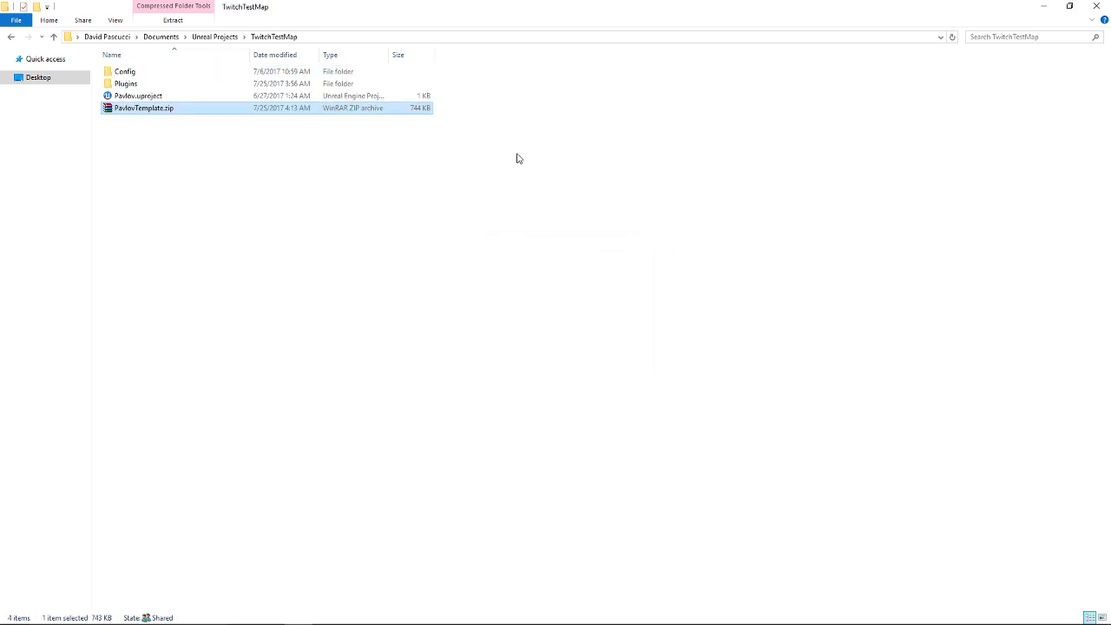
right_click(140, 112)
left_click(173, 373)
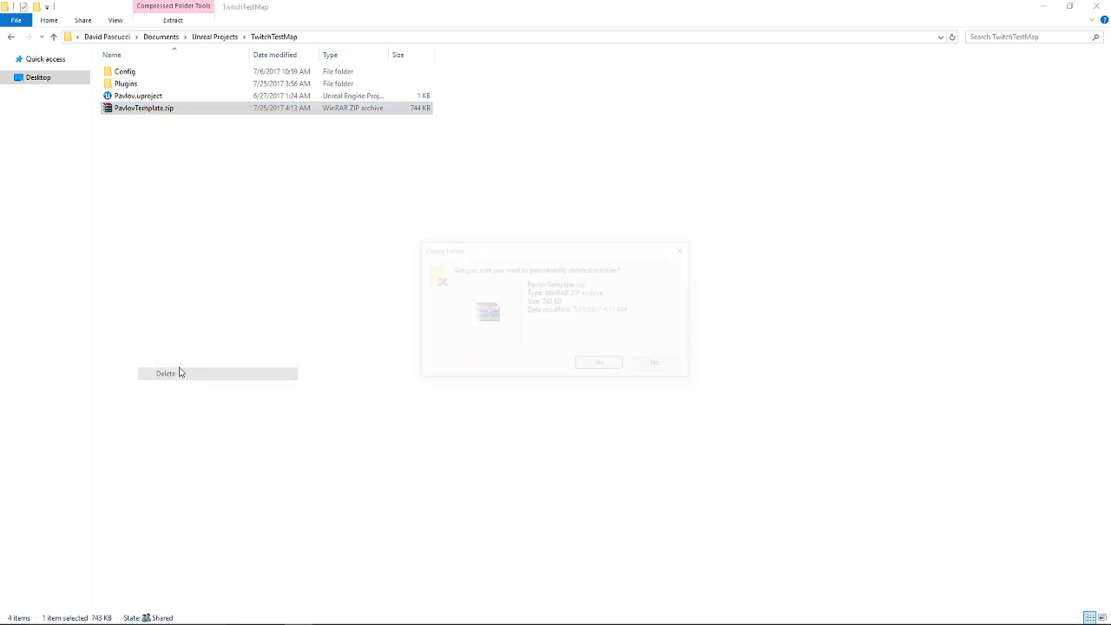
left_click(602, 365)
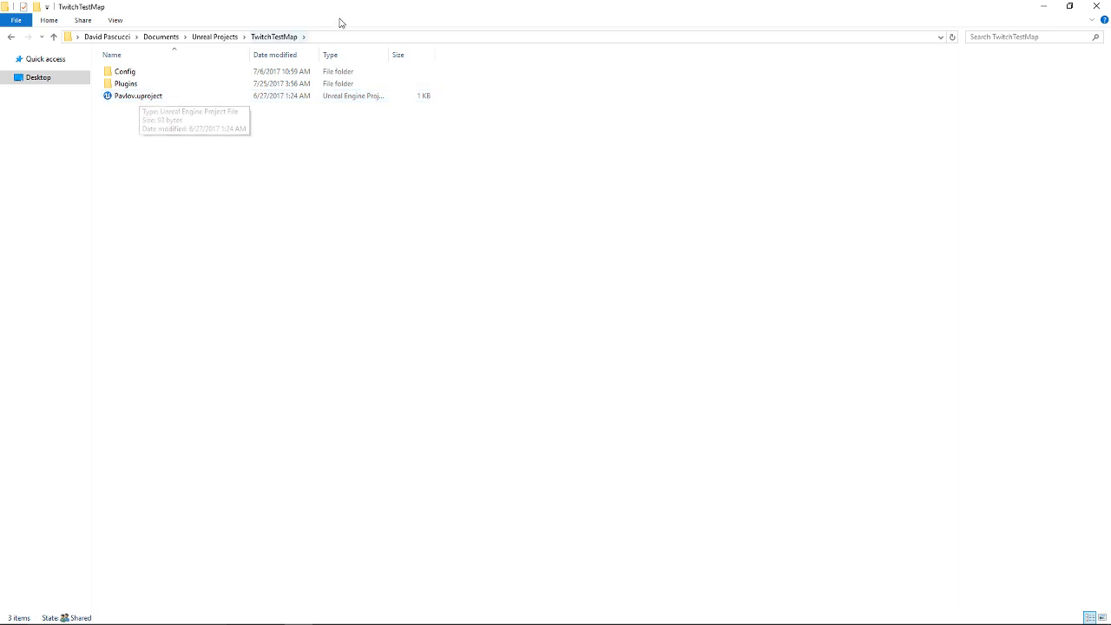
Restore the TwitchTestMap folder window to a smaller size and bring it in front of the Epic Games Launcher
left_click_drag(339, 20, 399, 266)
left_click(603, 148)
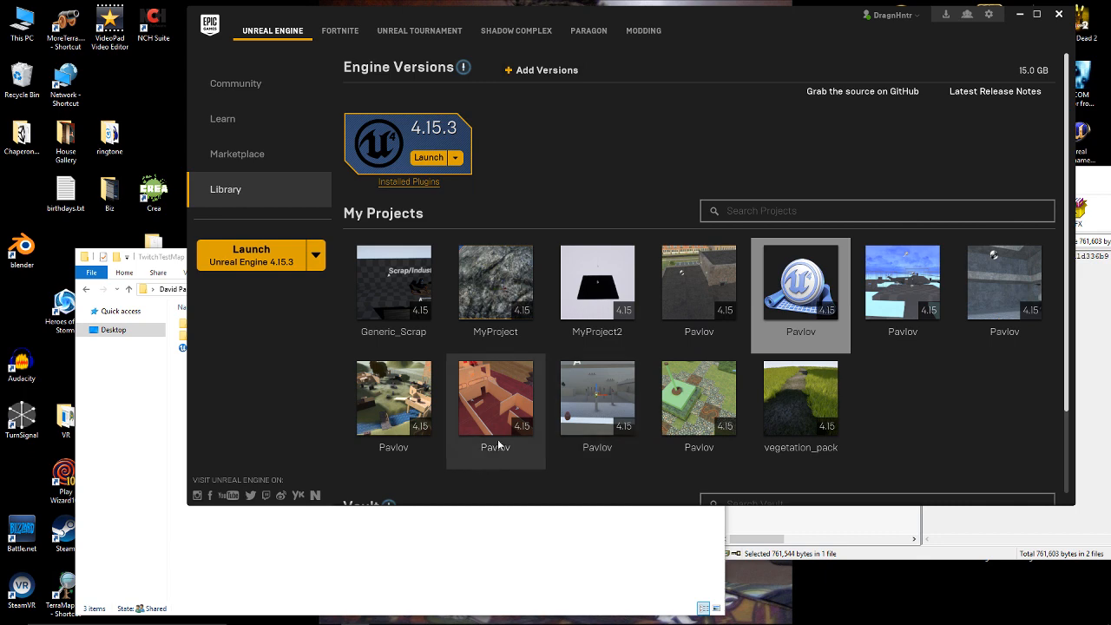
left_click(458, 573)
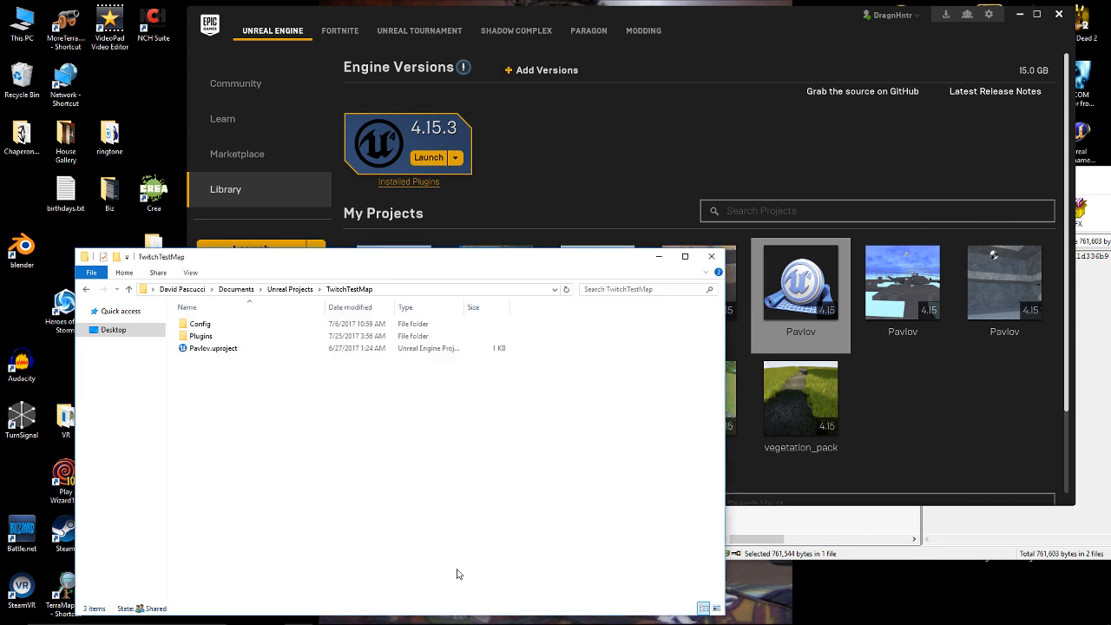
Open Pavlov.uproject from the TwitchTestMap folder in the Unreal Editor and close the folder window
left_click(797, 388)
left_click(804, 300)
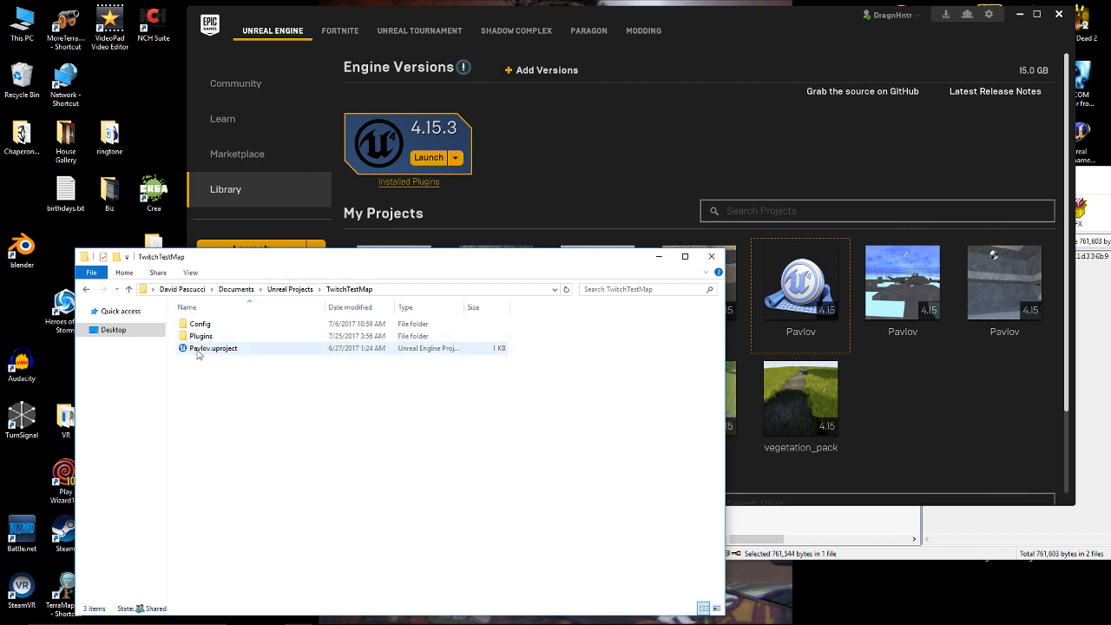
double_click(198, 349)
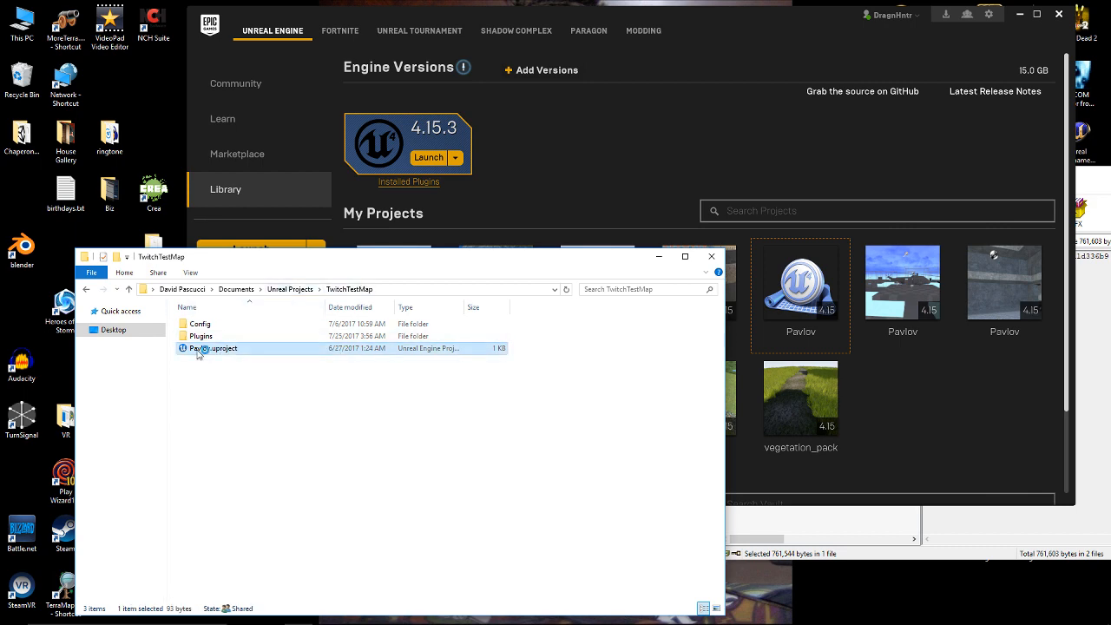
left_click(713, 257)
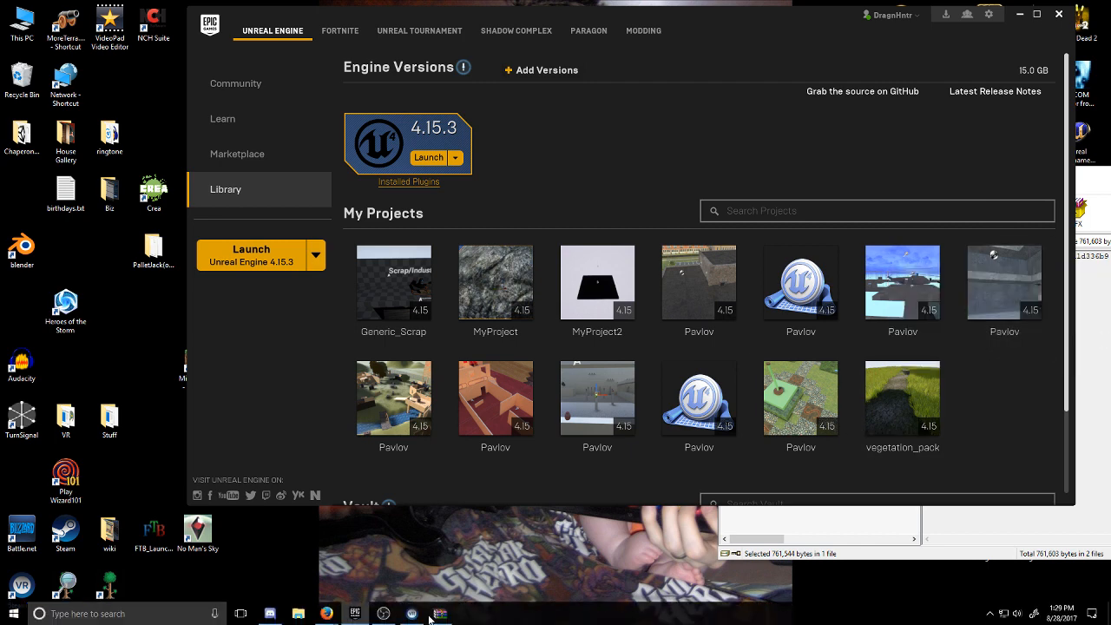
left_click(411, 613)
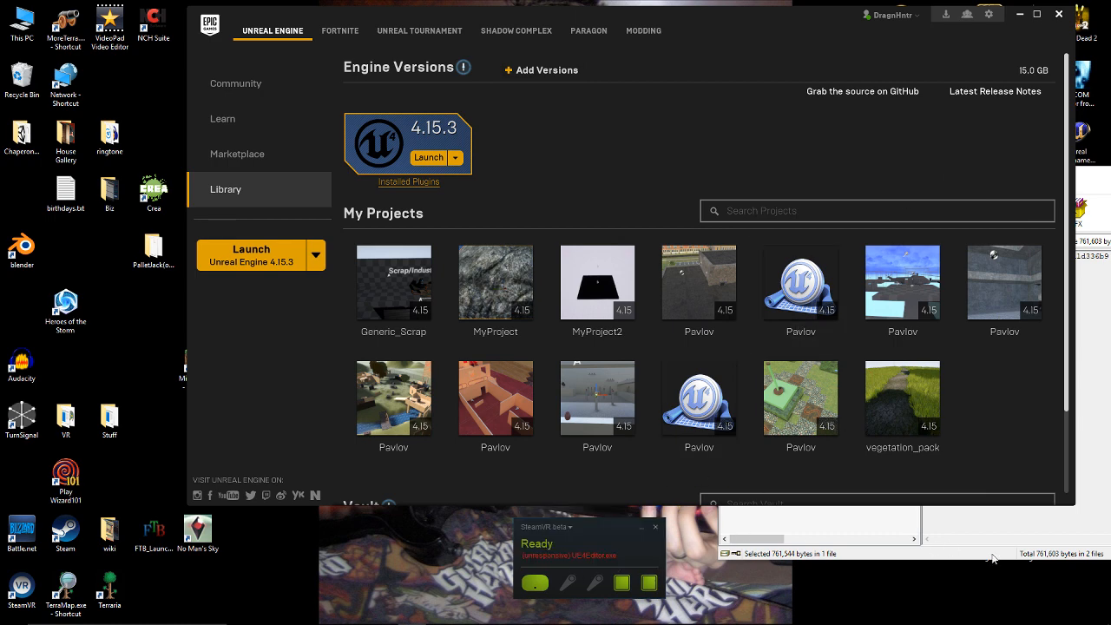
mouse_move(1020, 620)
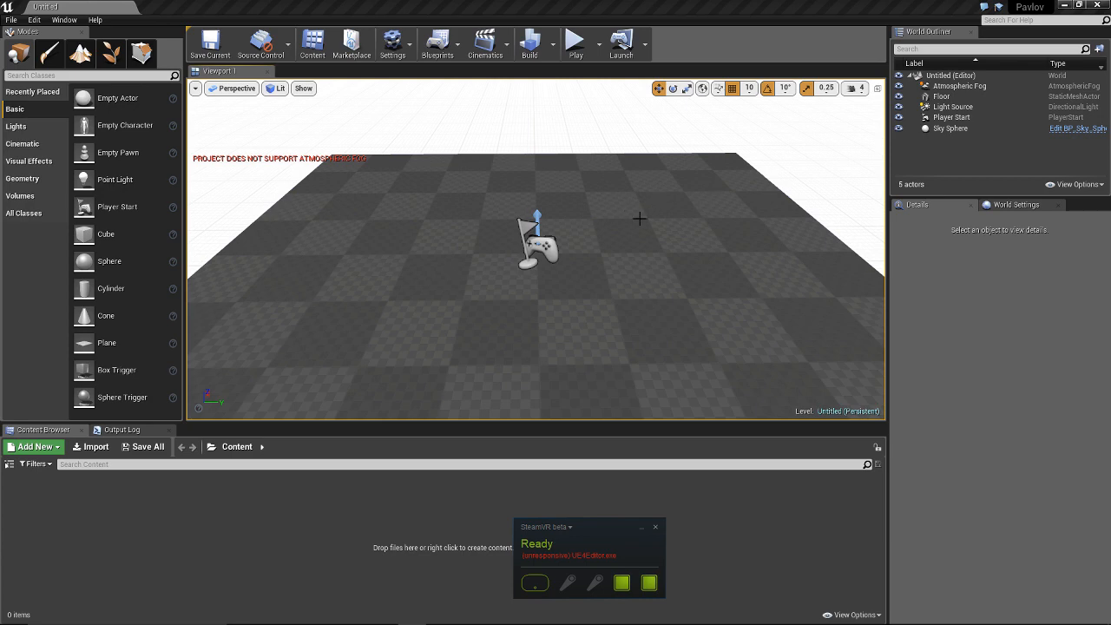
Delete the Player Start actor standing on the floor of the default level
left_click(409, 243)
scroll(640, 229, "down", 3)
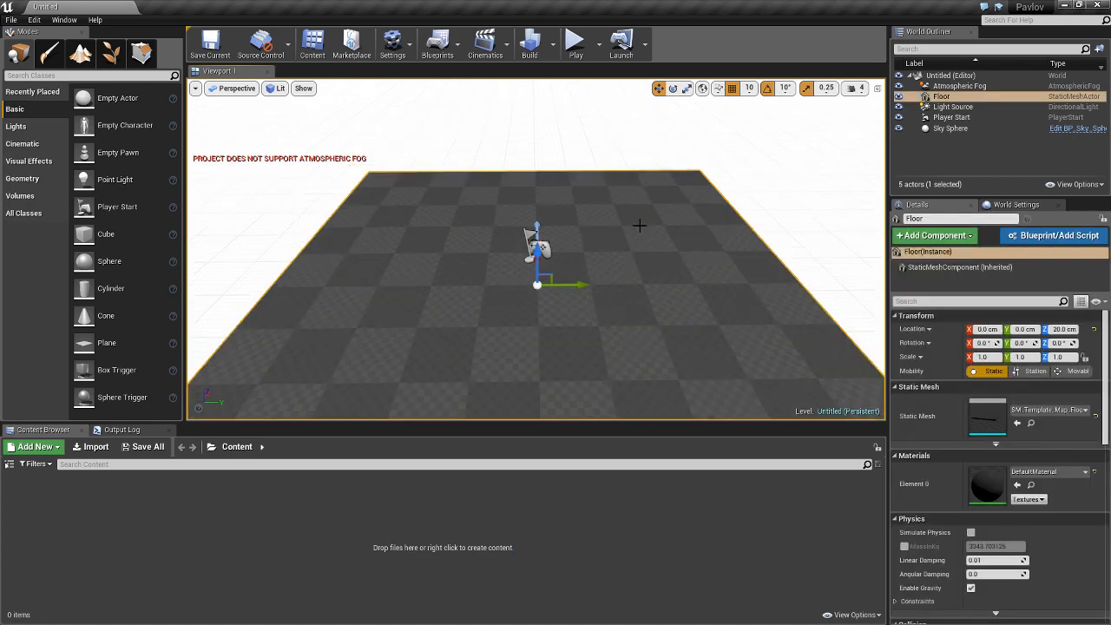
mouse_move(409, 248)
middle_mouse_down()
mouse_move(463, 232)
mouse_move(409, 228)
middle_mouse_up()
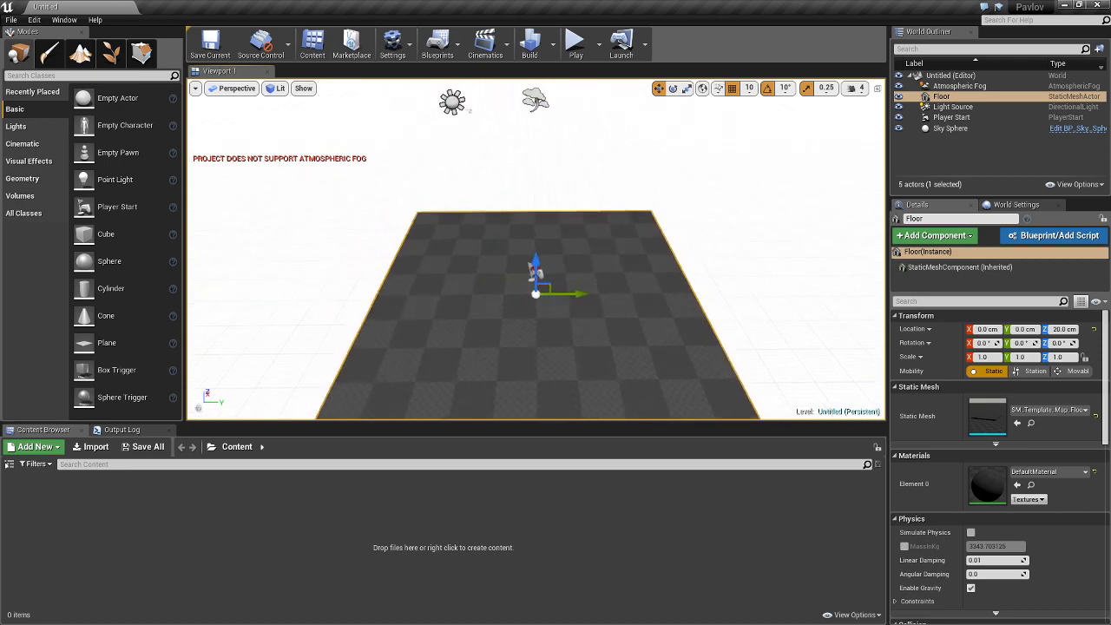
scroll(615, 246, "down", 2)
scroll(618, 247, "down", 2)
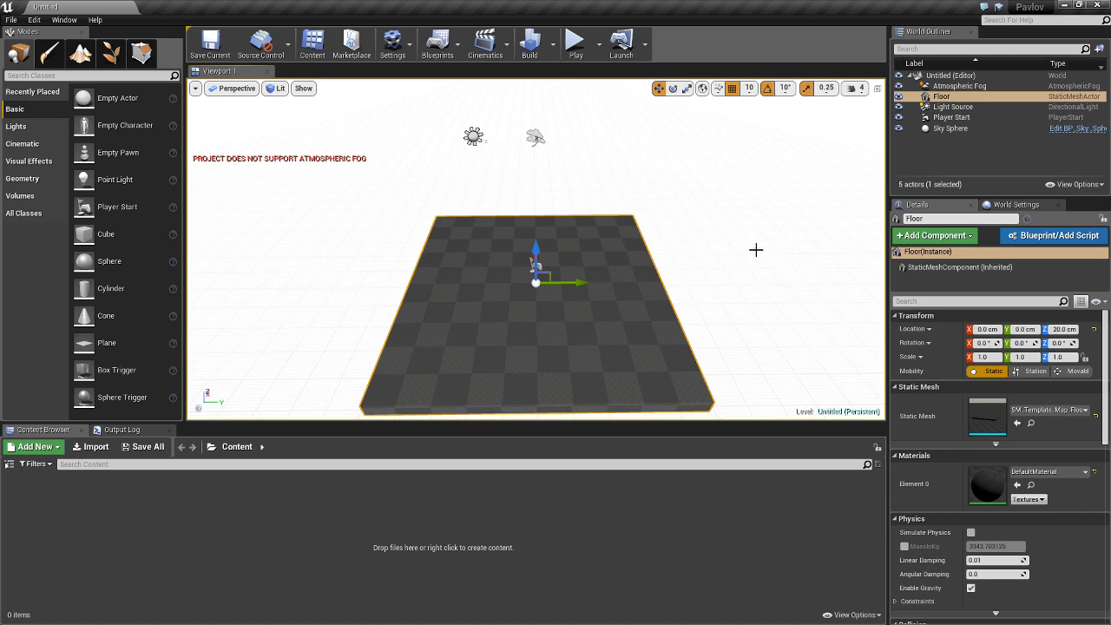
left_click(954, 121)
key("f")
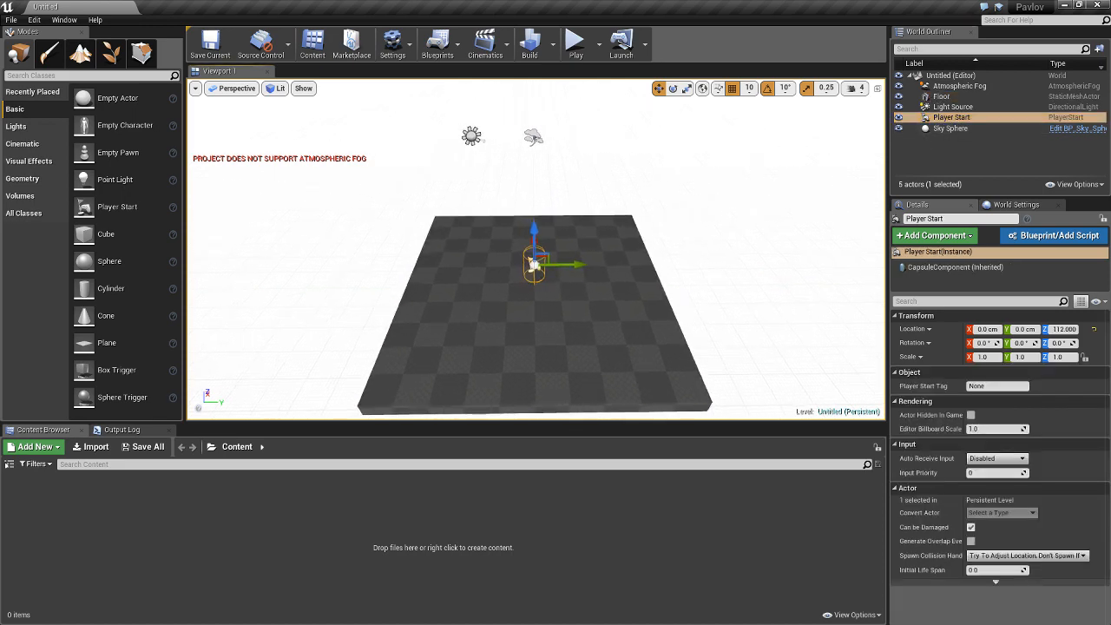
right_click_drag(546, 287, 694, 295)
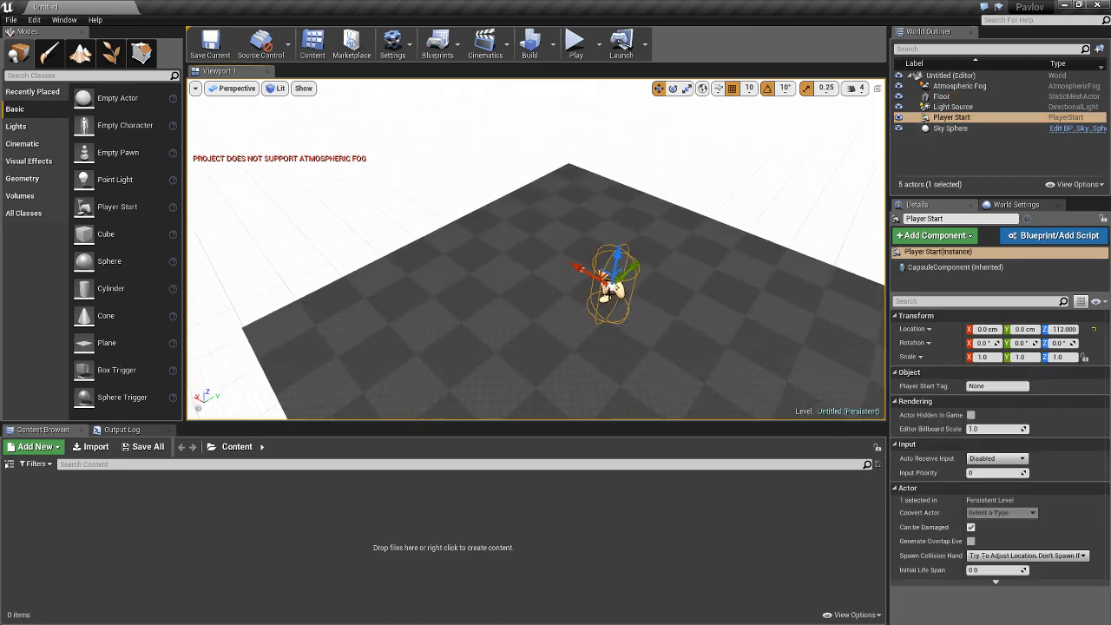
left_click(773, 303)
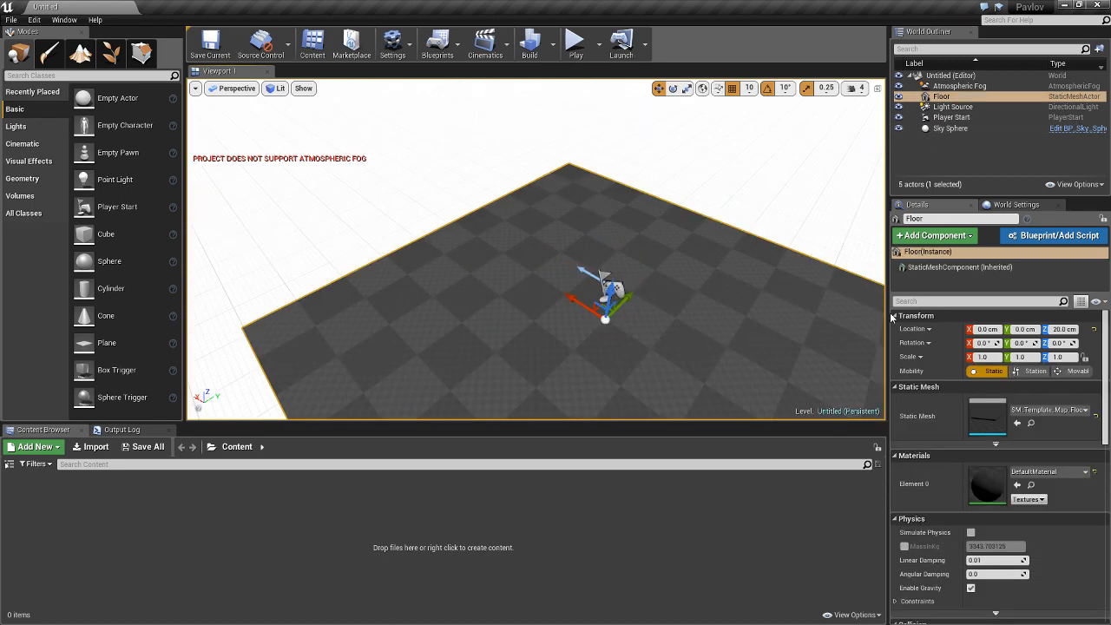
left_click(953, 116)
key("Delete")
Move the Light Source to about X -40 cm, Y -380 cm and set its mobility to Static
left_click(955, 107)
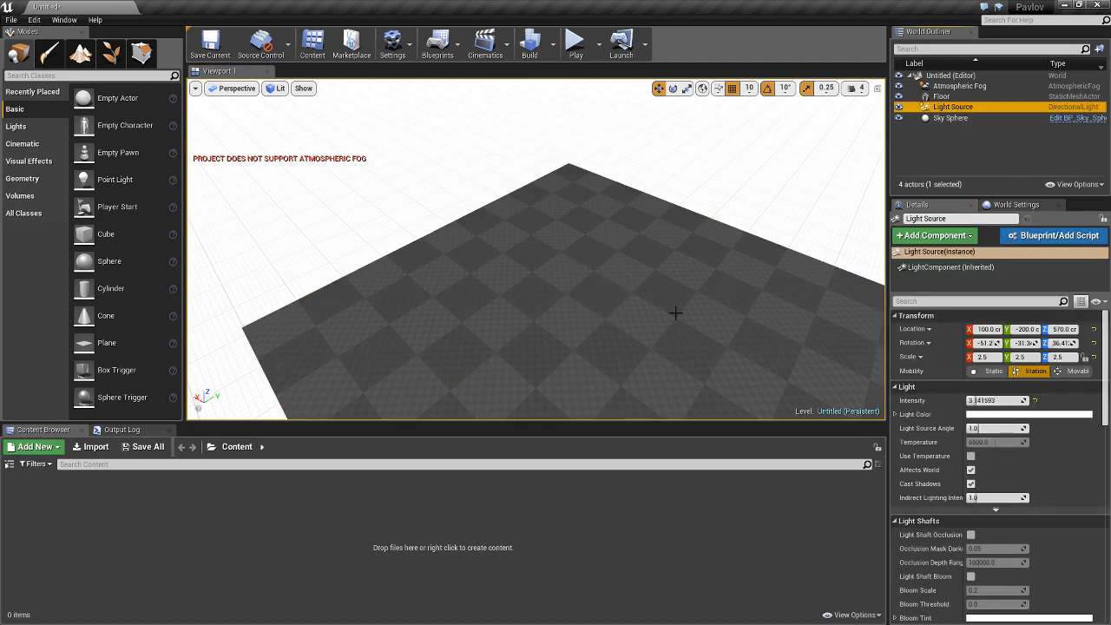
scroll(595, 294, "down", 5)
right_click_drag(595, 294, 277, 291)
key("d")
key("s")
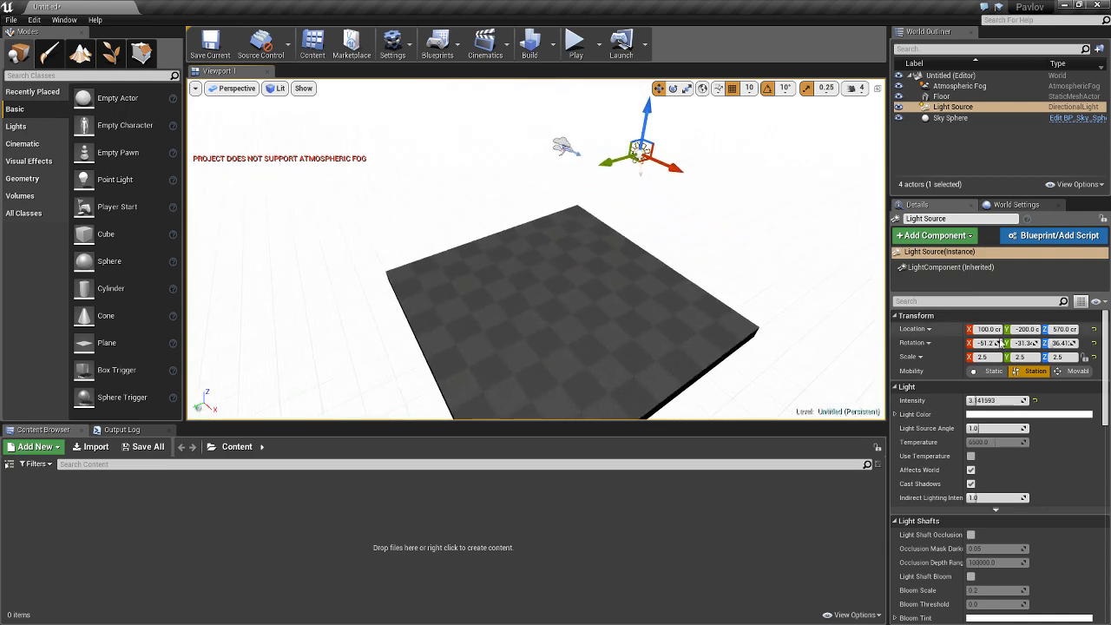
left_click_drag(612, 161, 675, 140)
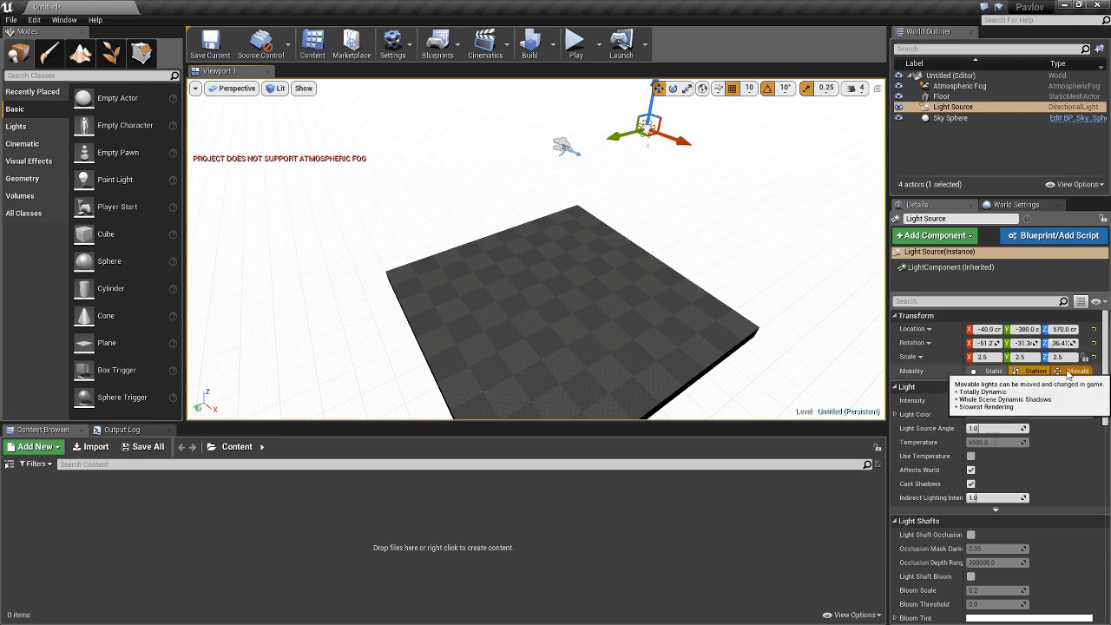
left_click(989, 371)
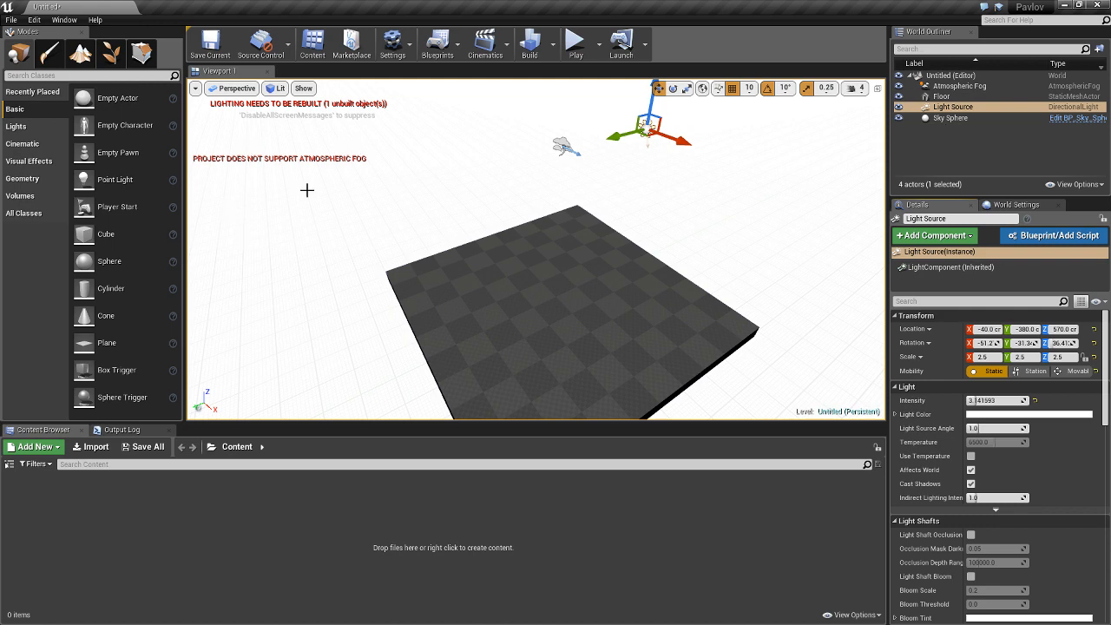
Delete the Atmospheric Fog actor from the level and select the Floor
left_click(1011, 85)
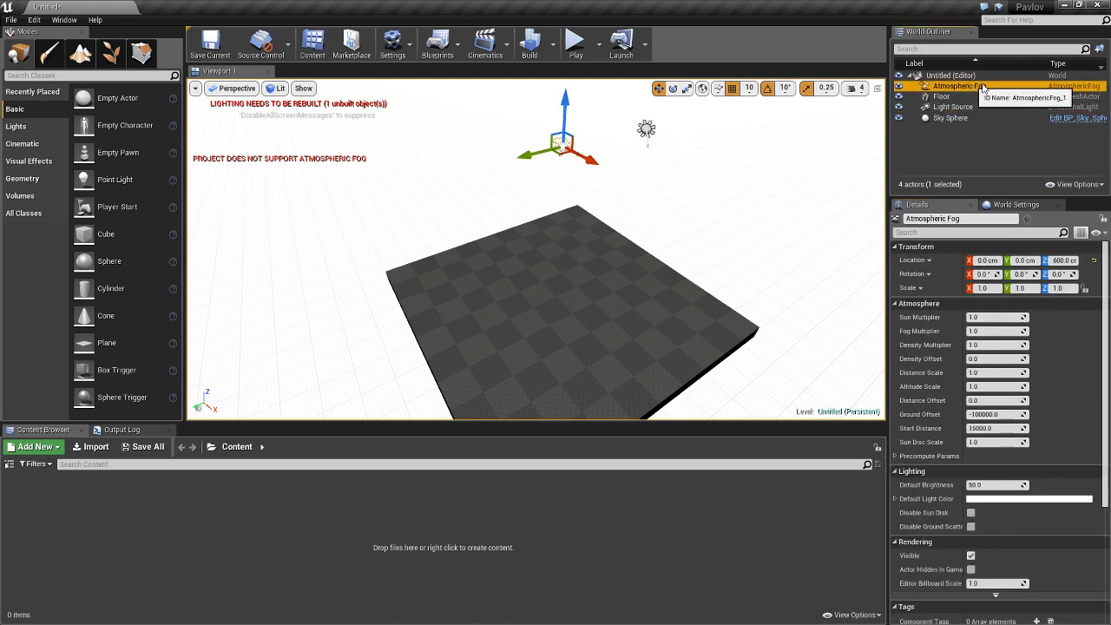
key("Delete")
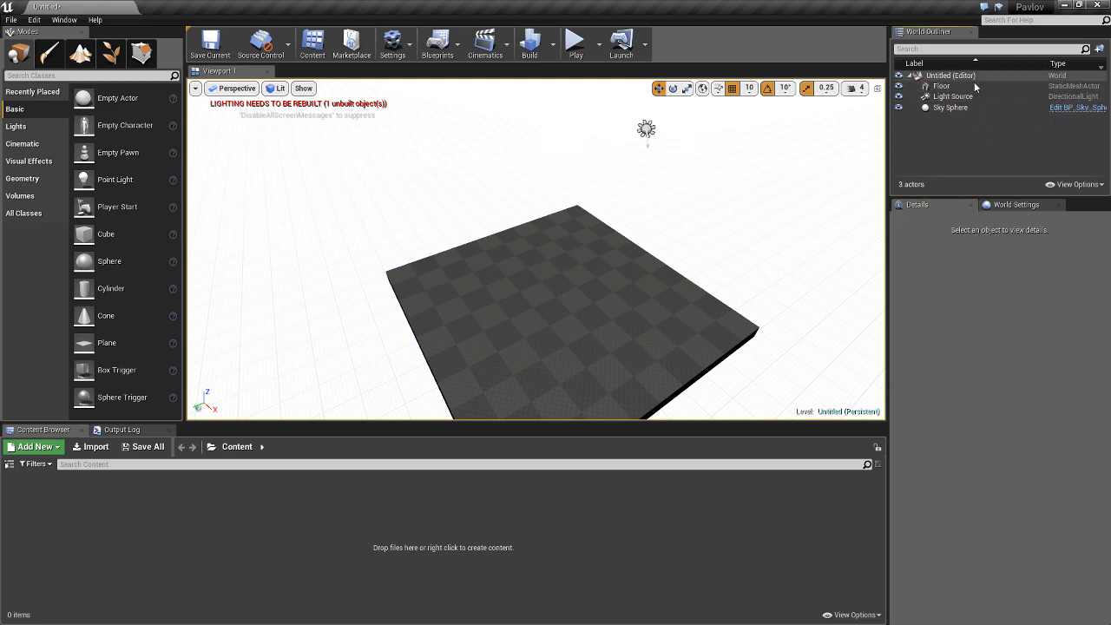
right_click_drag(663, 259, 690, 286)
key("d")
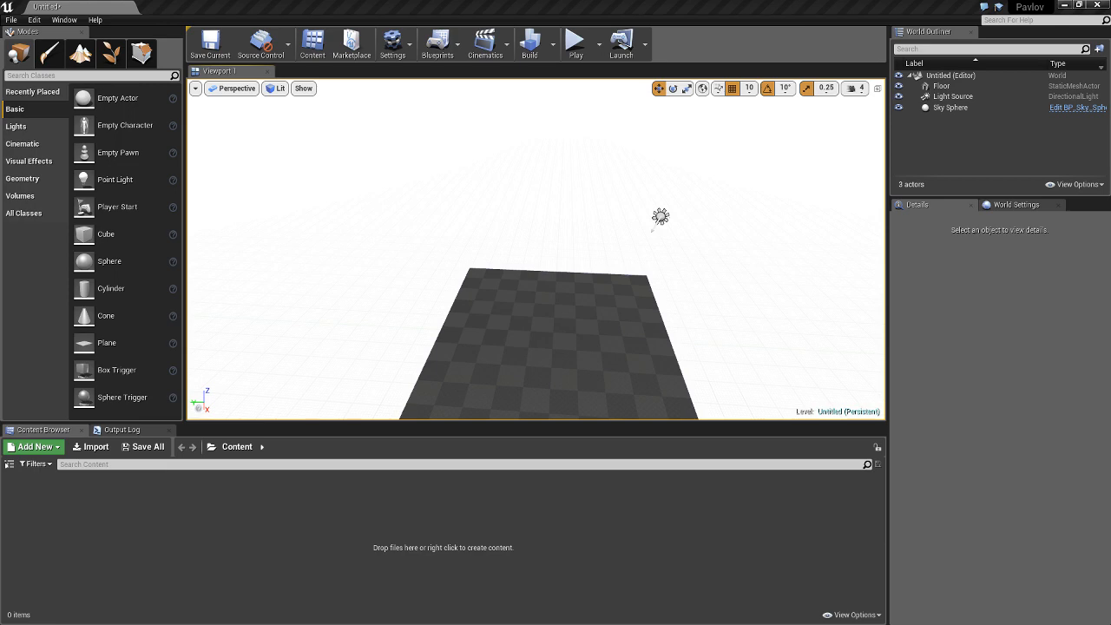
right_click_drag(538, 270, 596, 319)
left_click(598, 320)
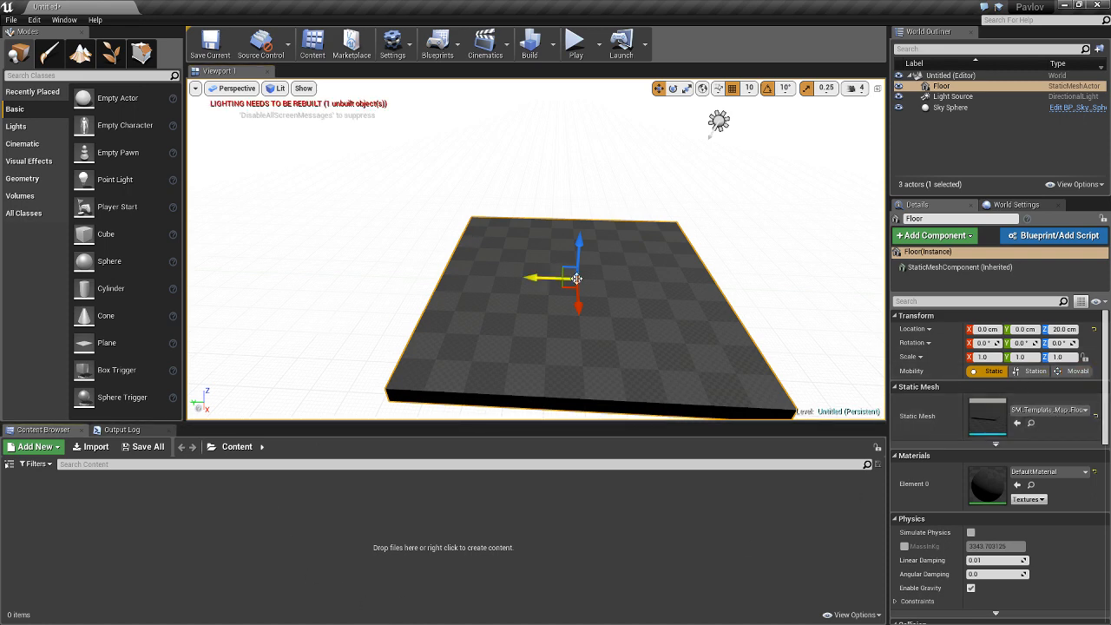
right_click_drag(575, 317, 628, 356)
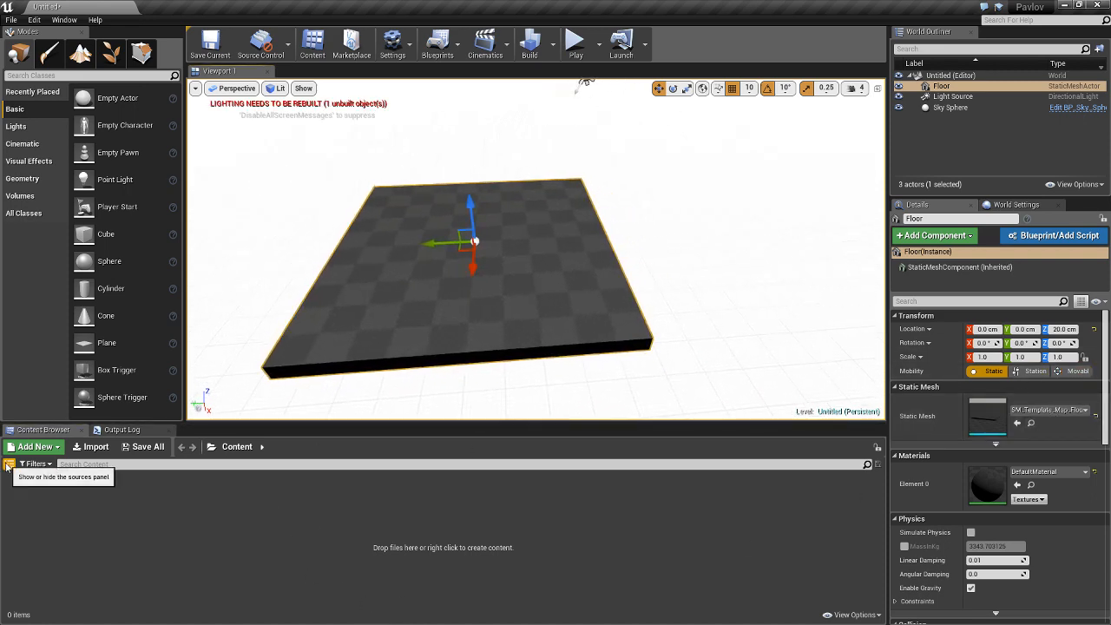
right_click_drag(490, 247, 456, 245)
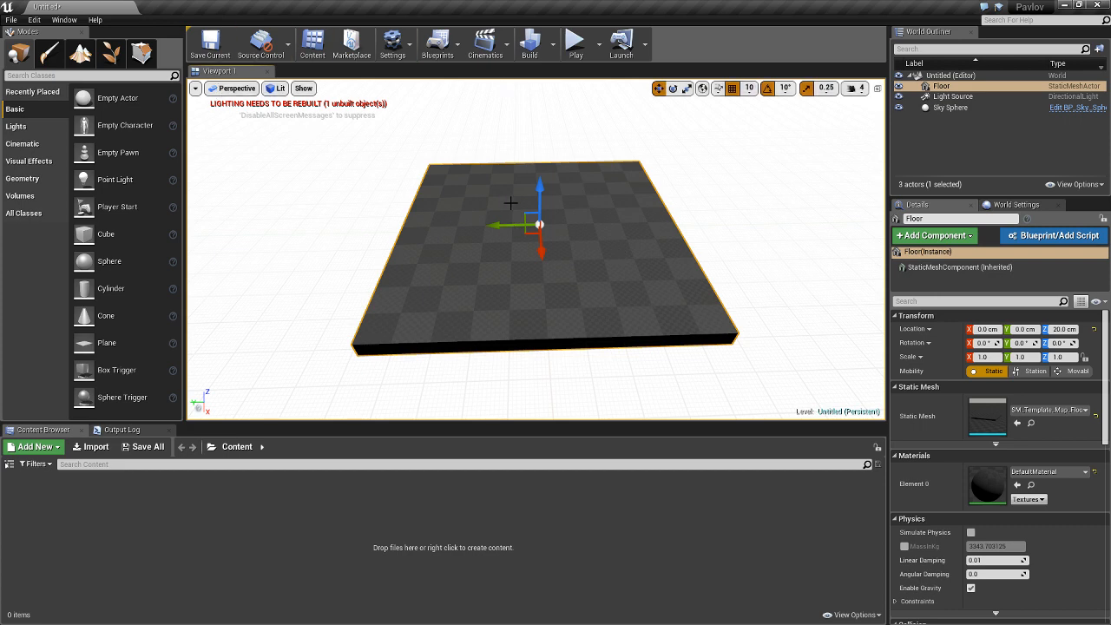
Open Pavlov Workshop, look at its Testing and Deployment pages, and create a new workshop item from Setup
left_click(61, 20)
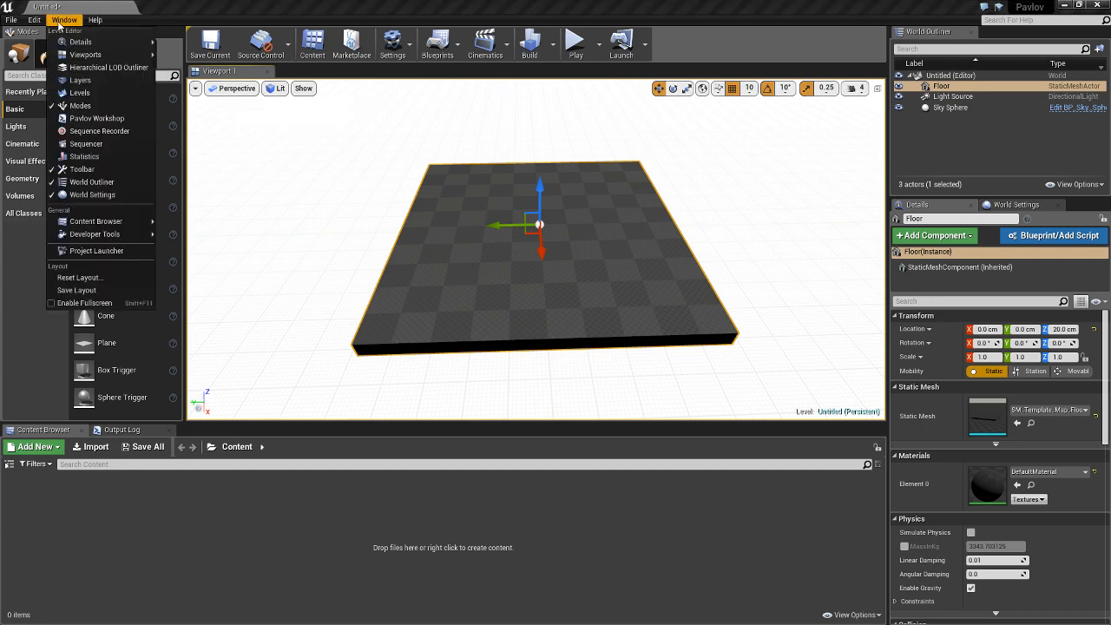
left_click(96, 119)
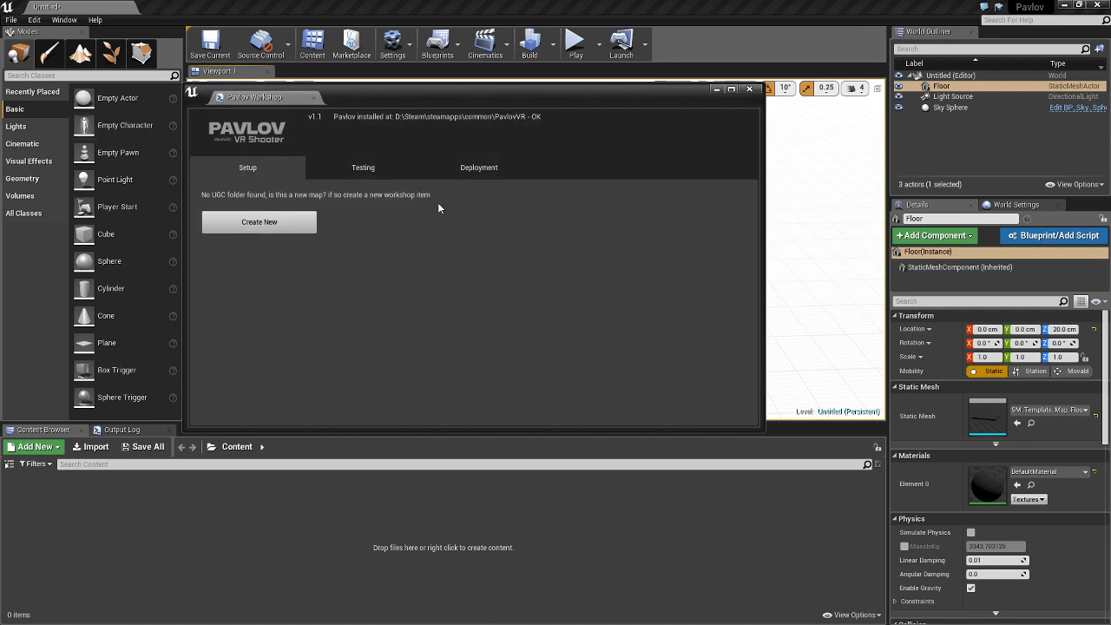
left_click(372, 170)
left_click(474, 171)
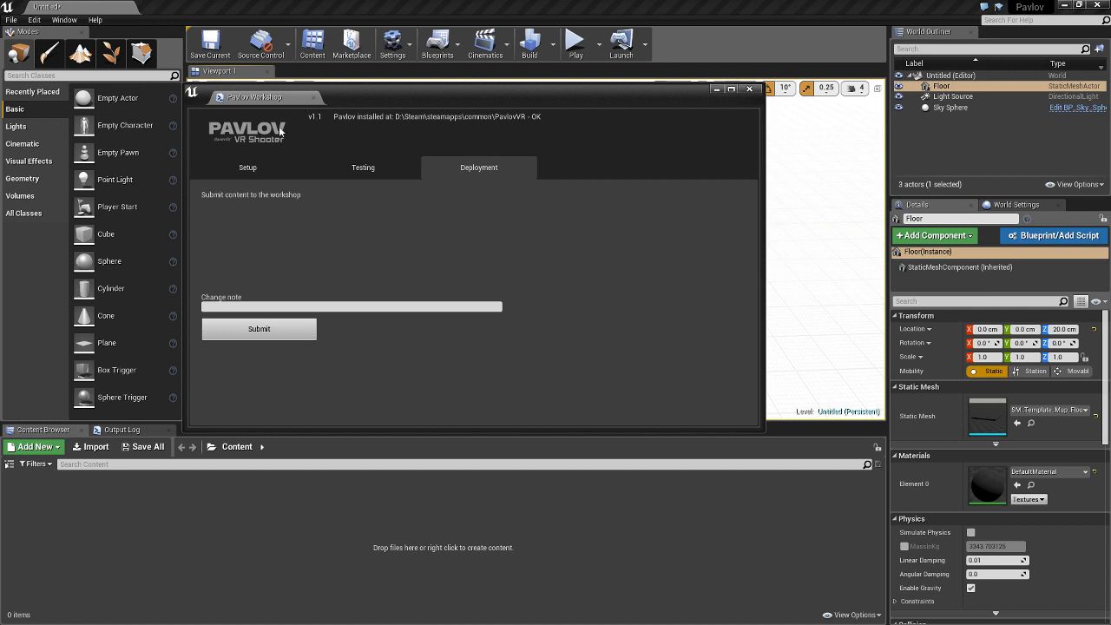
left_click(245, 170)
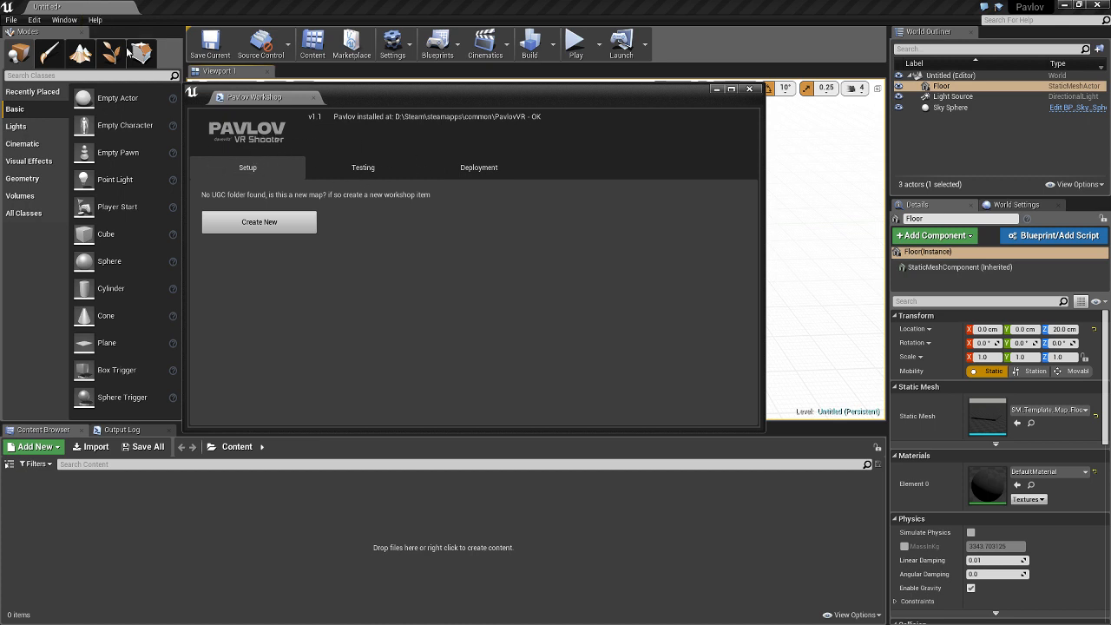
left_click(269, 230)
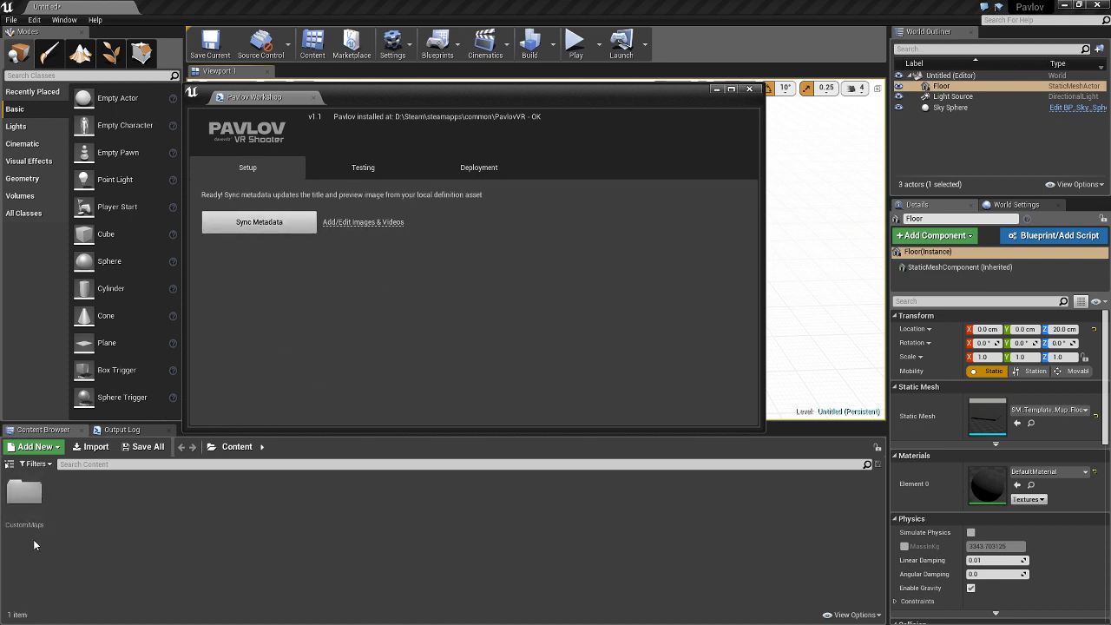
Minimize the Pavlov Workshop window and show the project's folder tree with the Content root folder selected
left_click(243, 535)
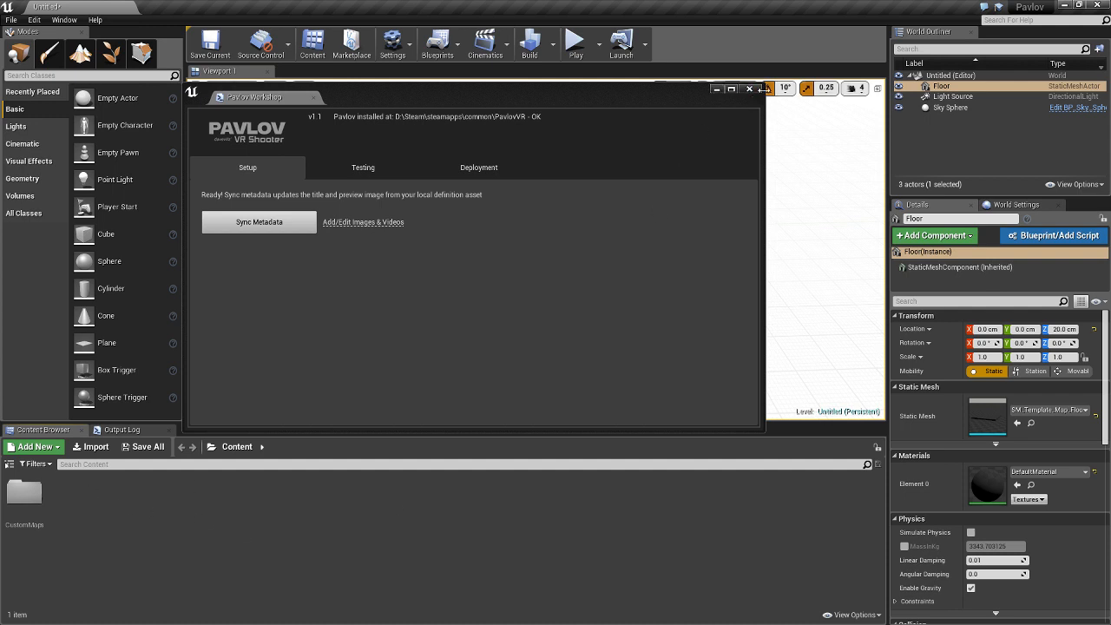
left_click(716, 90)
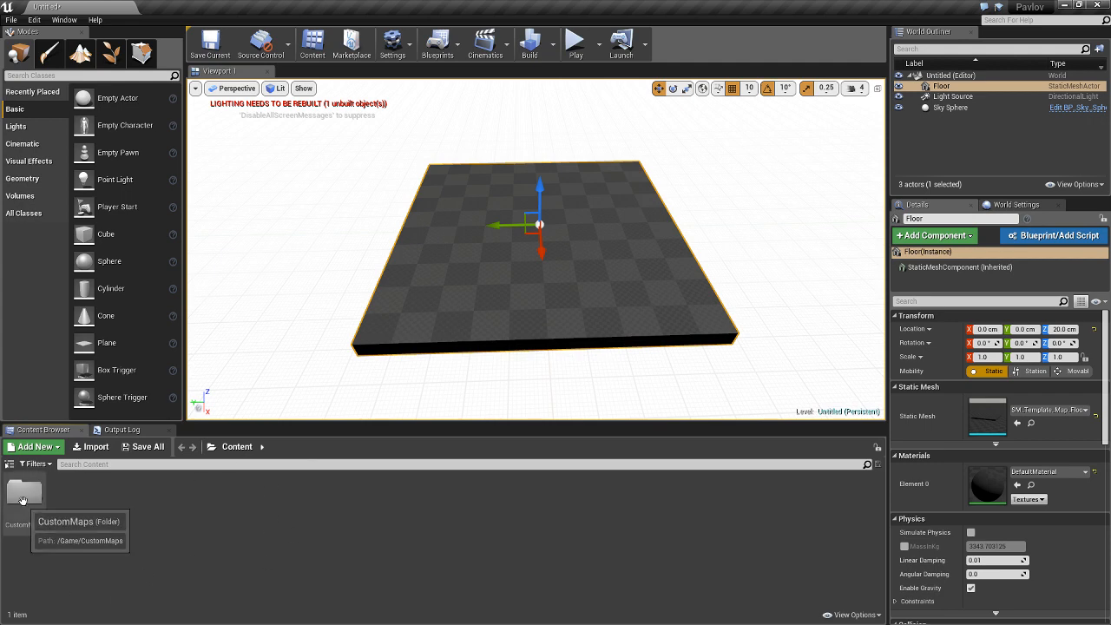
left_click(8, 466)
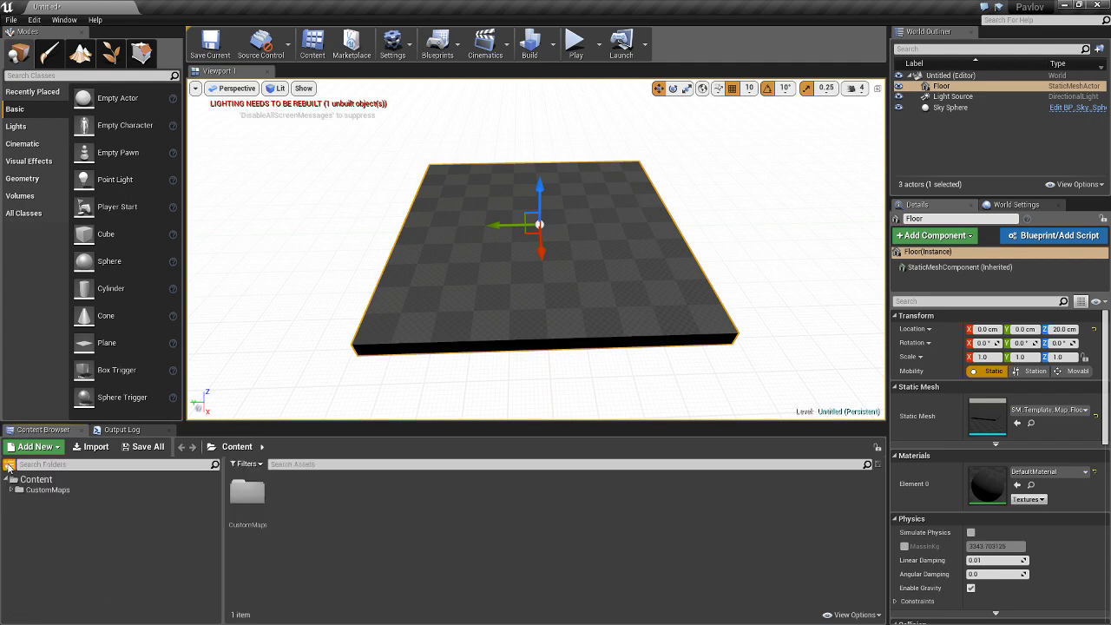
left_click(41, 480)
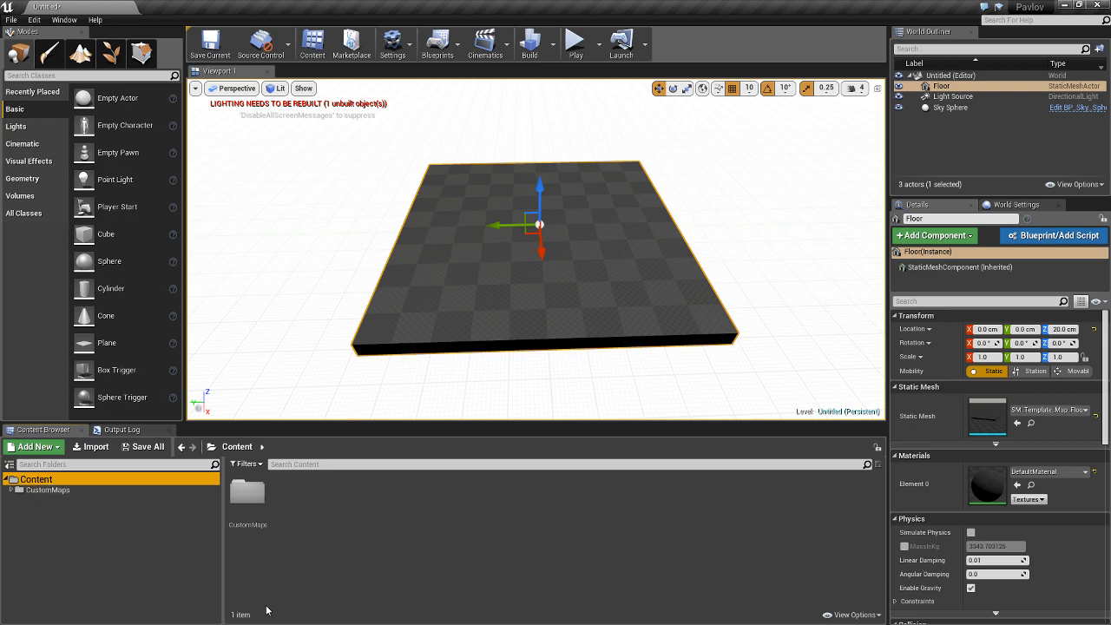
Switch to the Epic Games Launcher and bring up the Unreal Projects folder in File Explorer
key("alt+Tab")
key("alt+Tab")
key("alt+Tab")
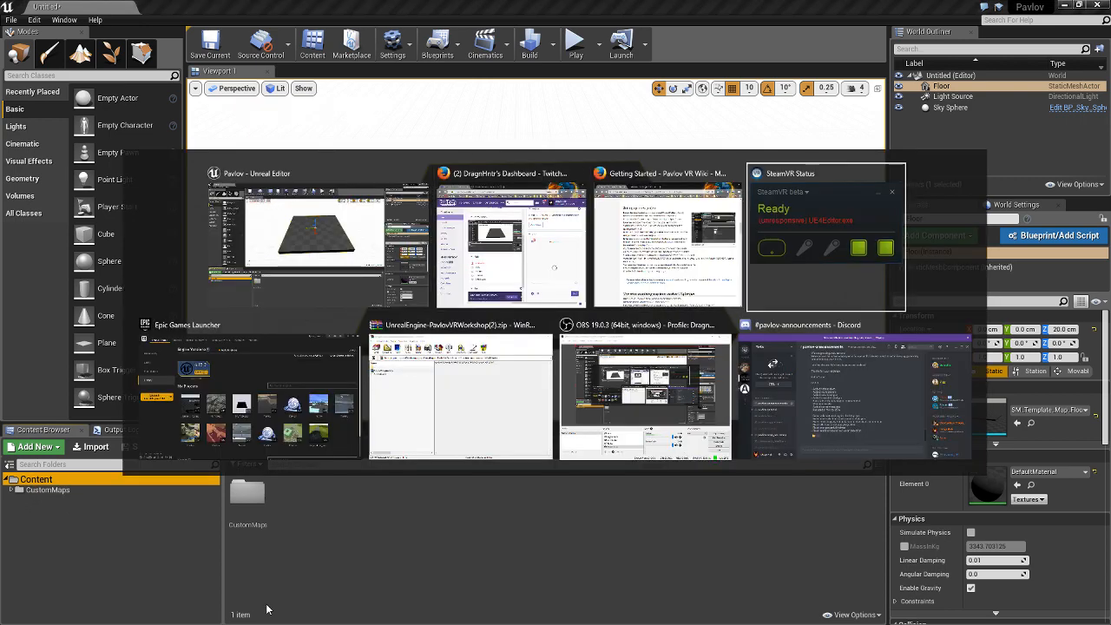
key("alt+Tab")
key("alt+Tab")
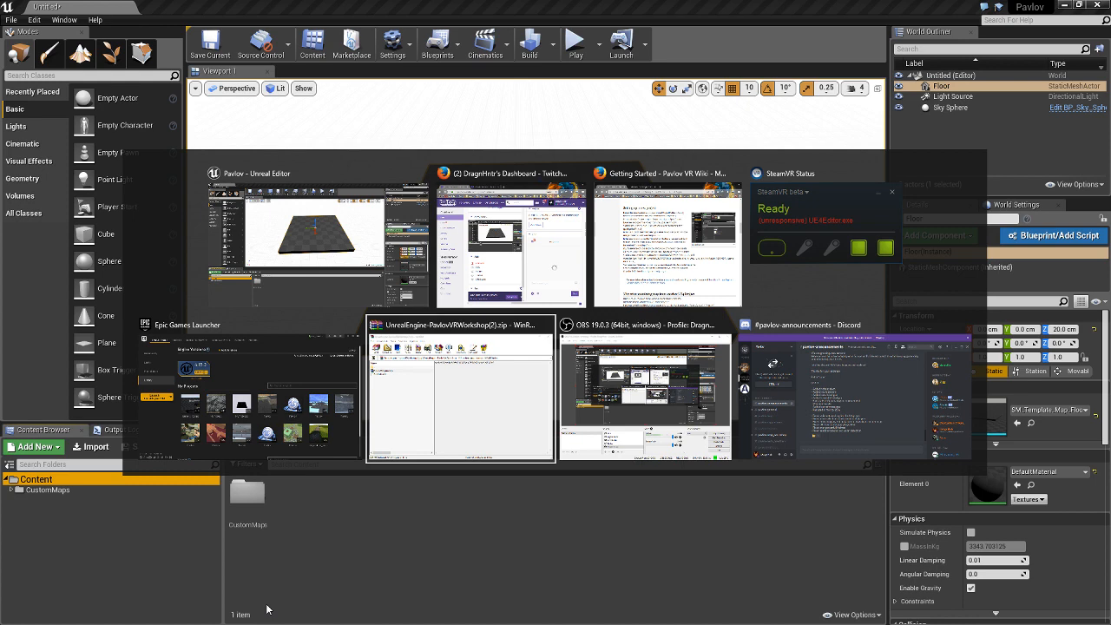
key("alt+shift+Tab")
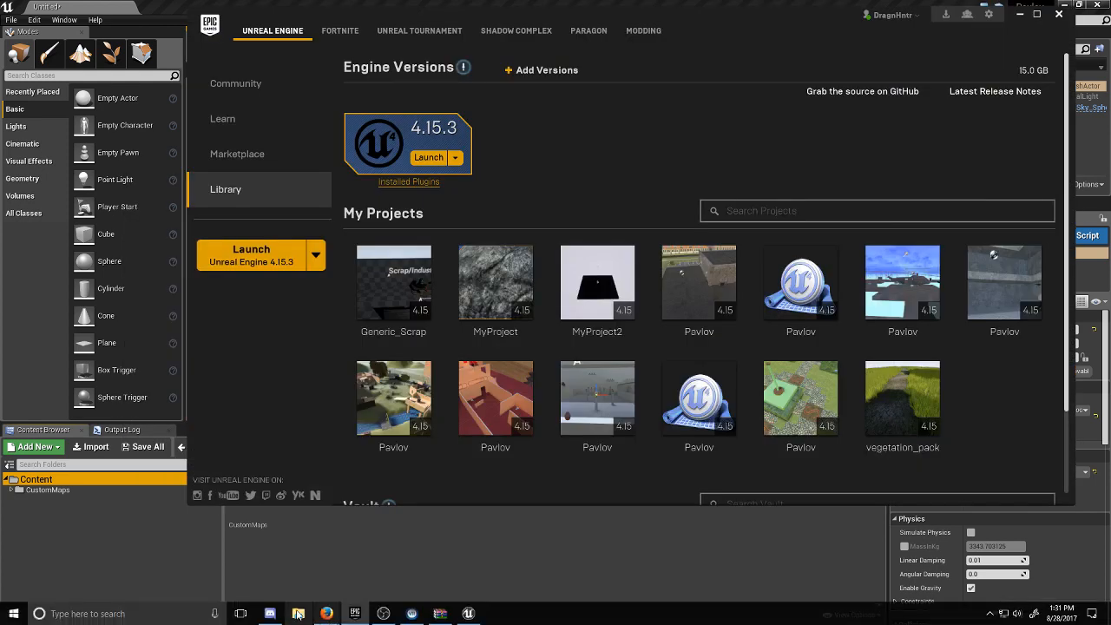
left_click(298, 621)
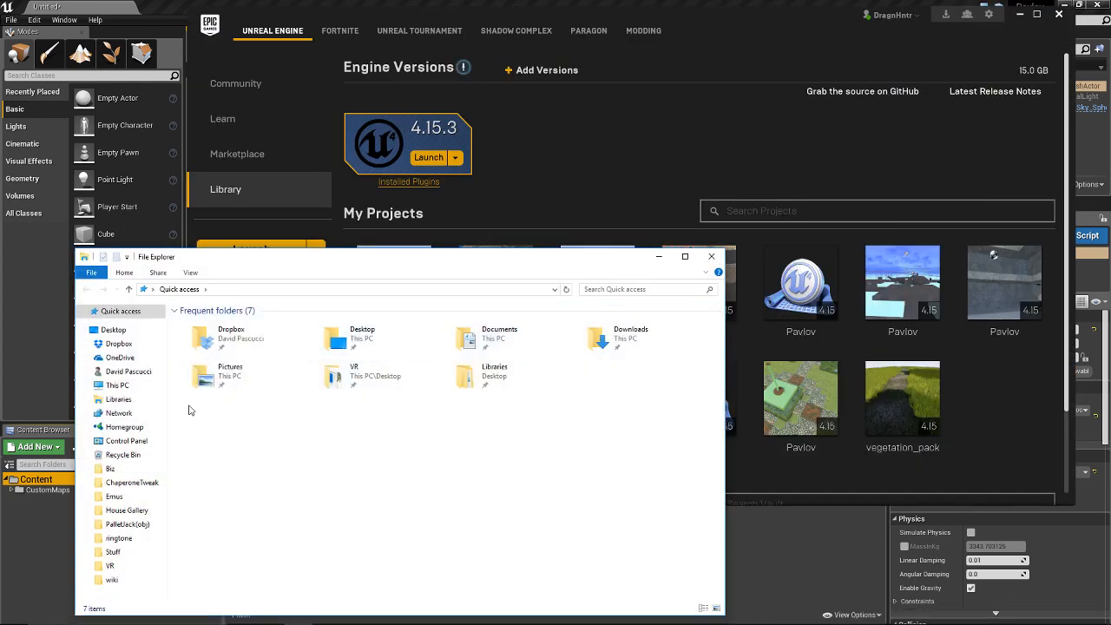
left_click(712, 257)
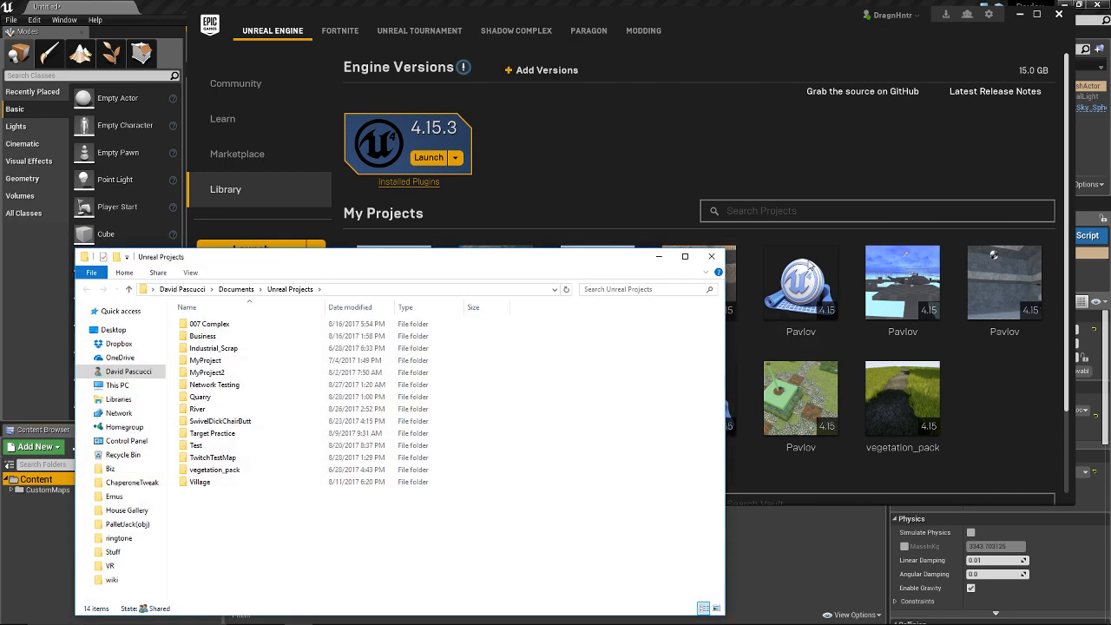
Look into the TwitchTestMap project's Content and CustomMaps folders in File Explorer, and return to the Unreal Editor
left_click_drag(337, 263, 380, 159)
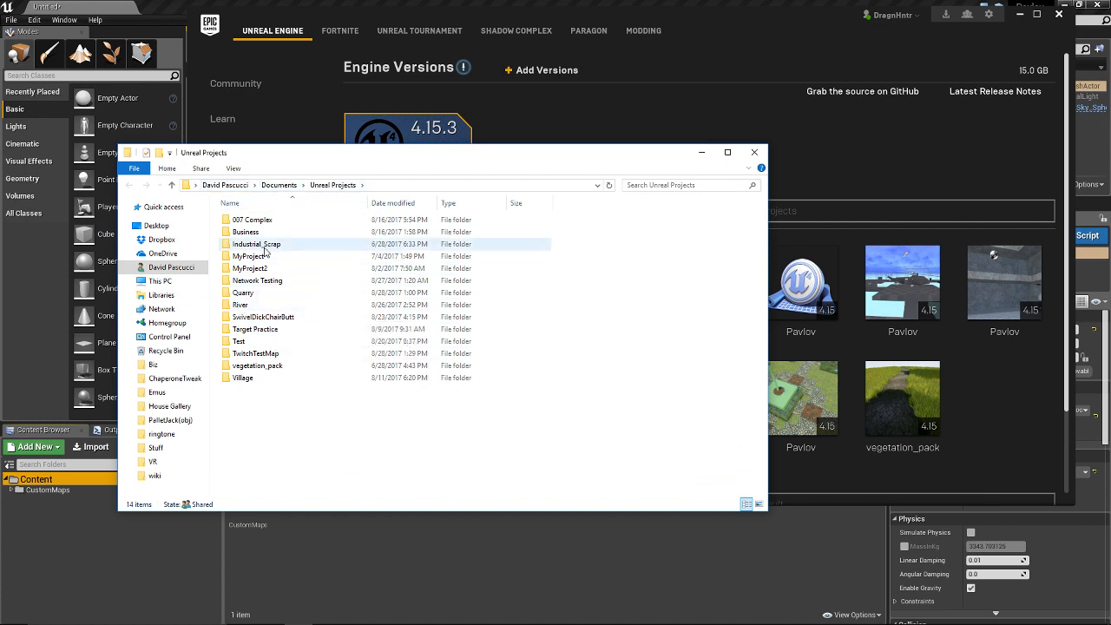
double_click(256, 353)
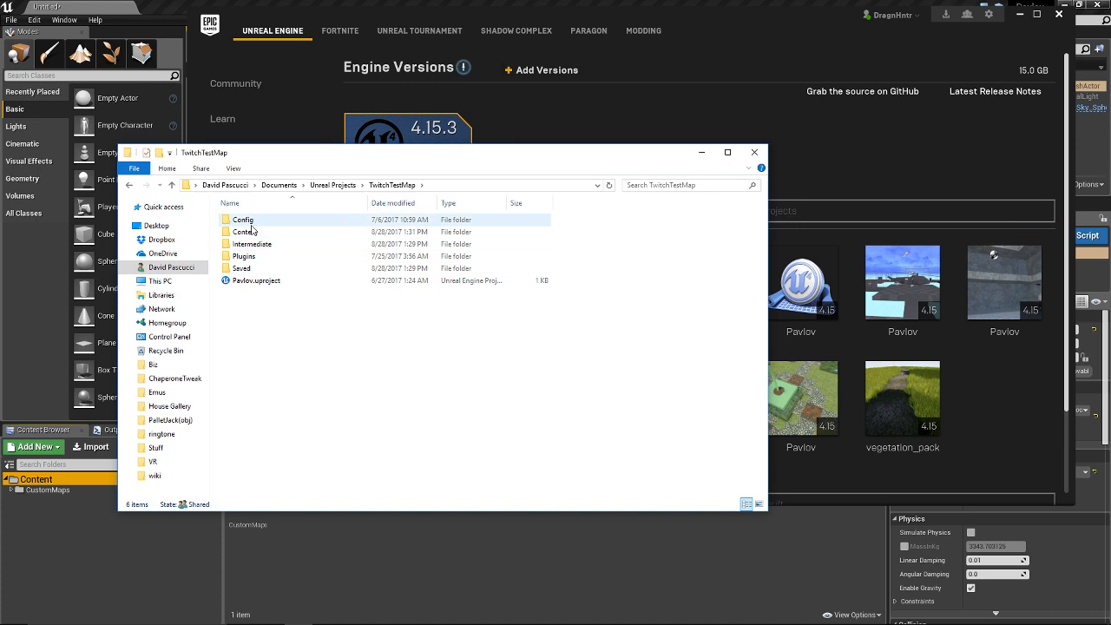
double_click(246, 232)
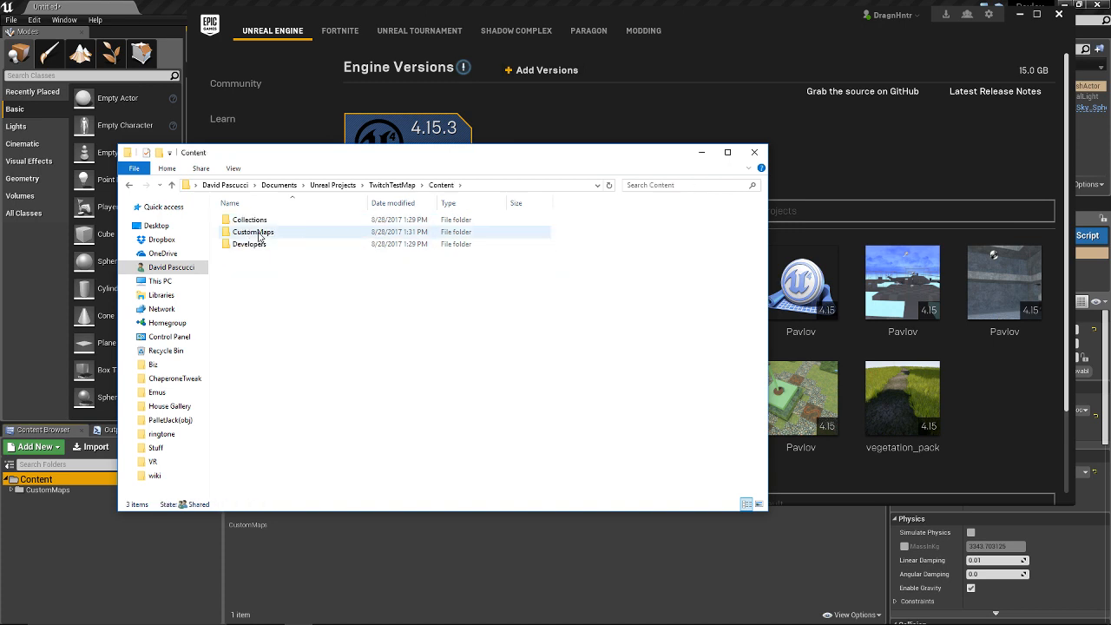
double_click(252, 232)
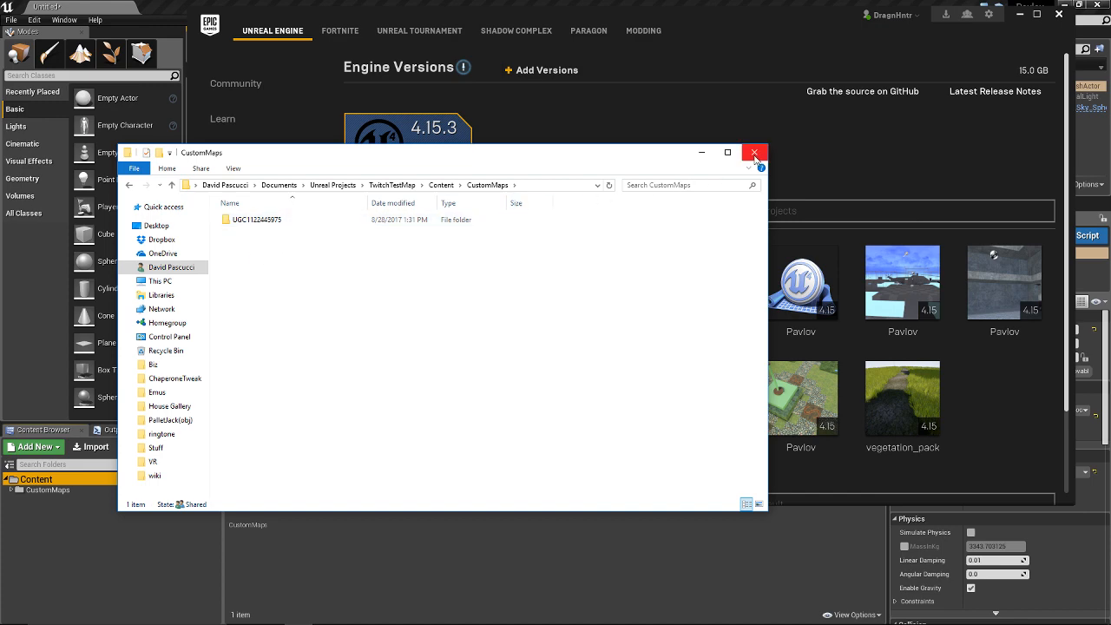
left_click(701, 152)
left_click(219, 512)
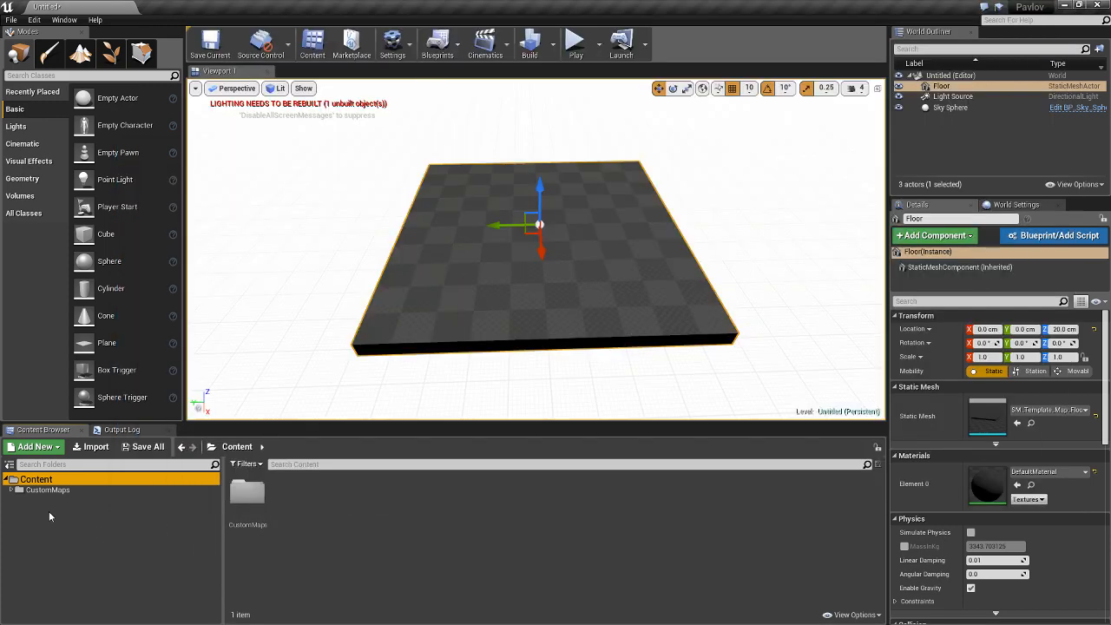
double_click(24, 491)
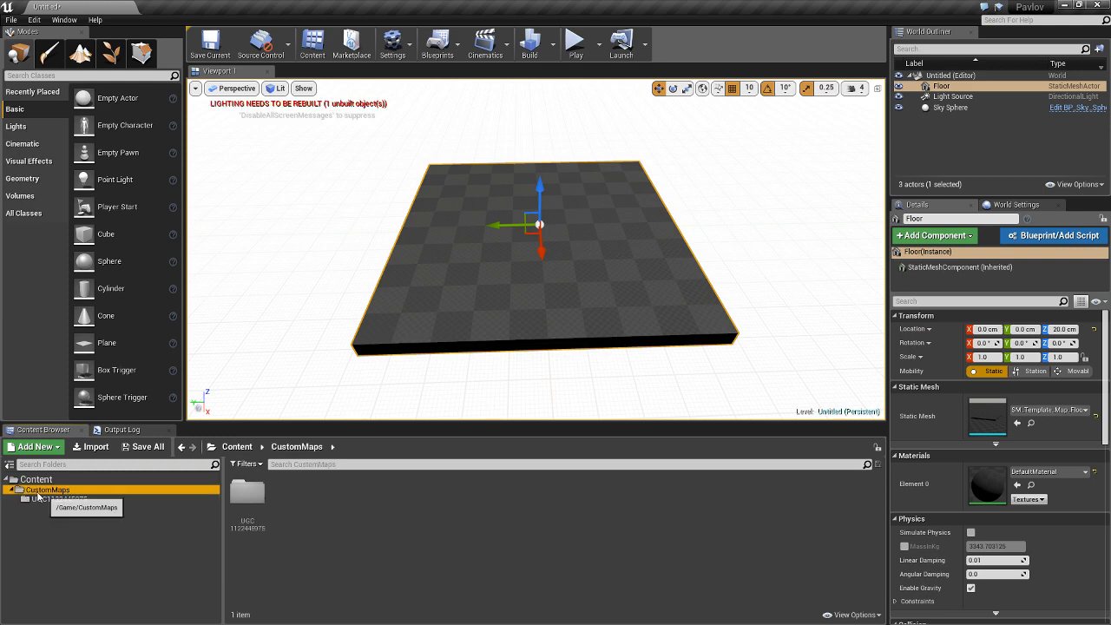
left_click(58, 499)
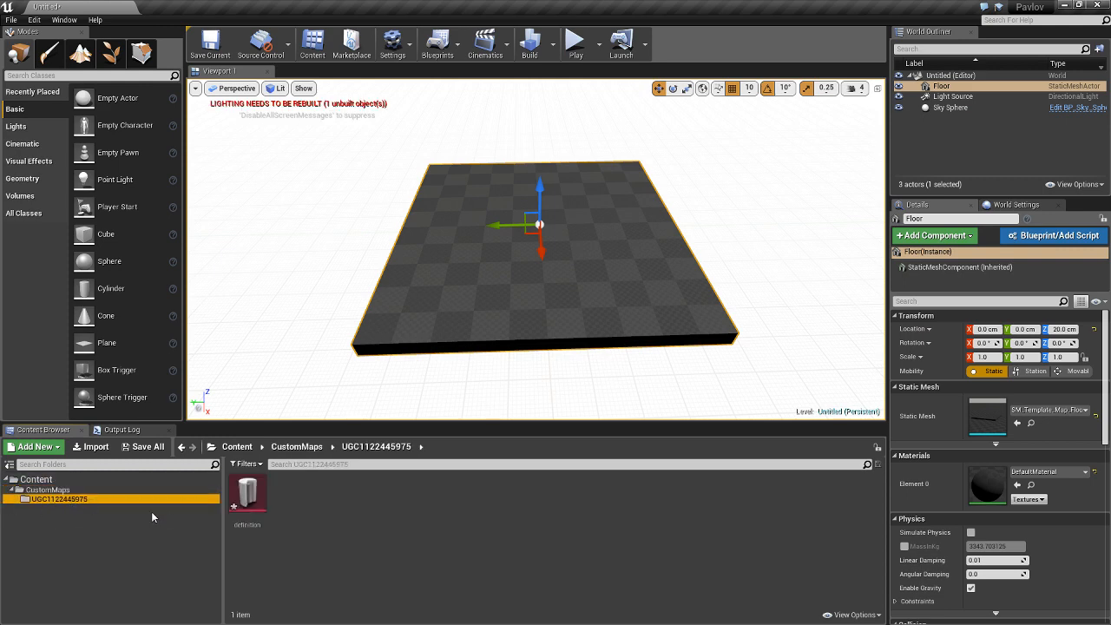
left_click(252, 496)
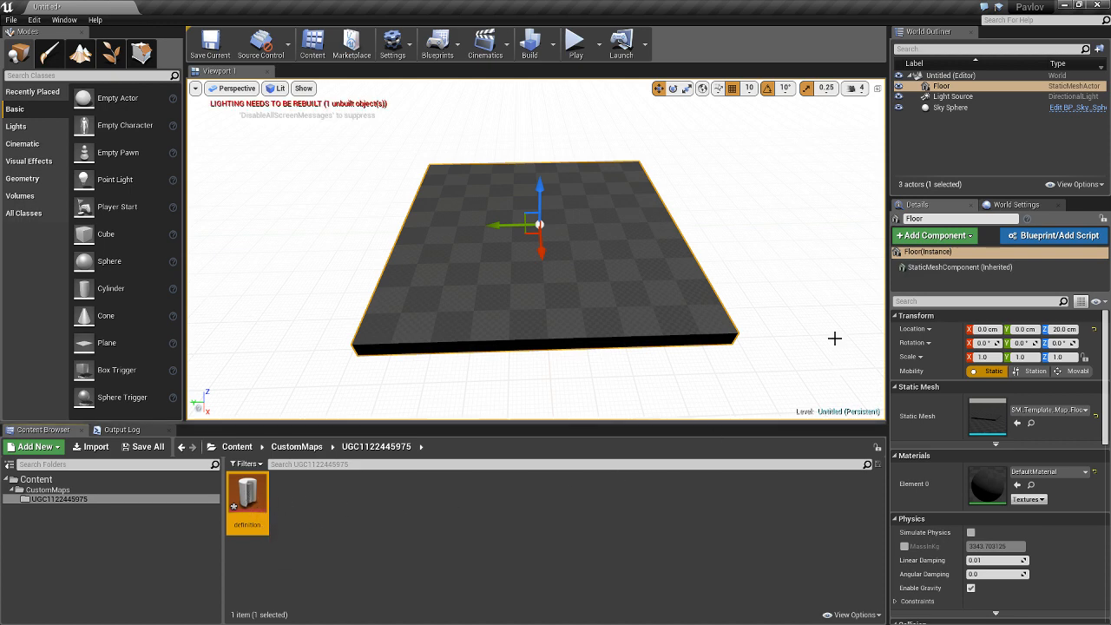
left_click(642, 286)
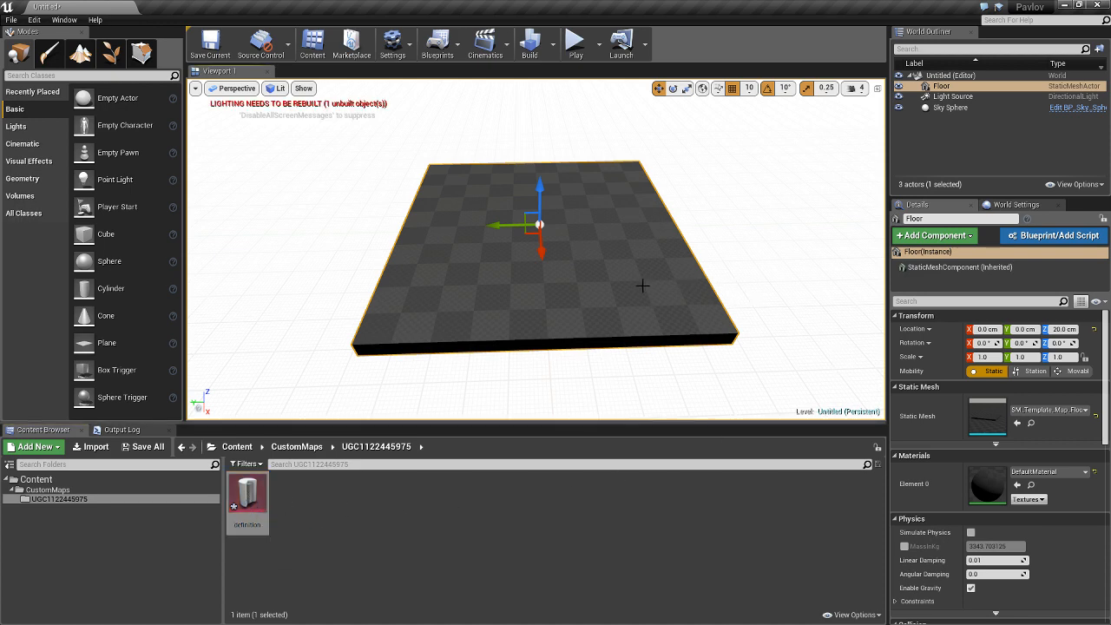
Place a Cube near the Floor's edge at about X 390, Y 90 cm and raise it to Z 120 cm
left_click_drag(668, 270, 588, 248)
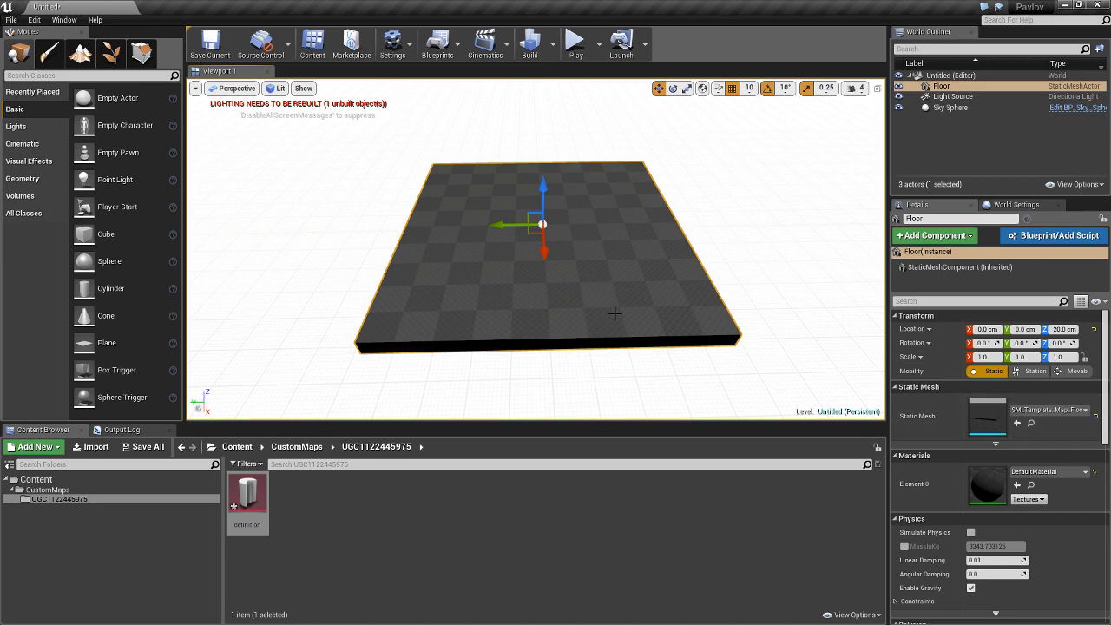
right_click_drag(601, 373, 521, 382)
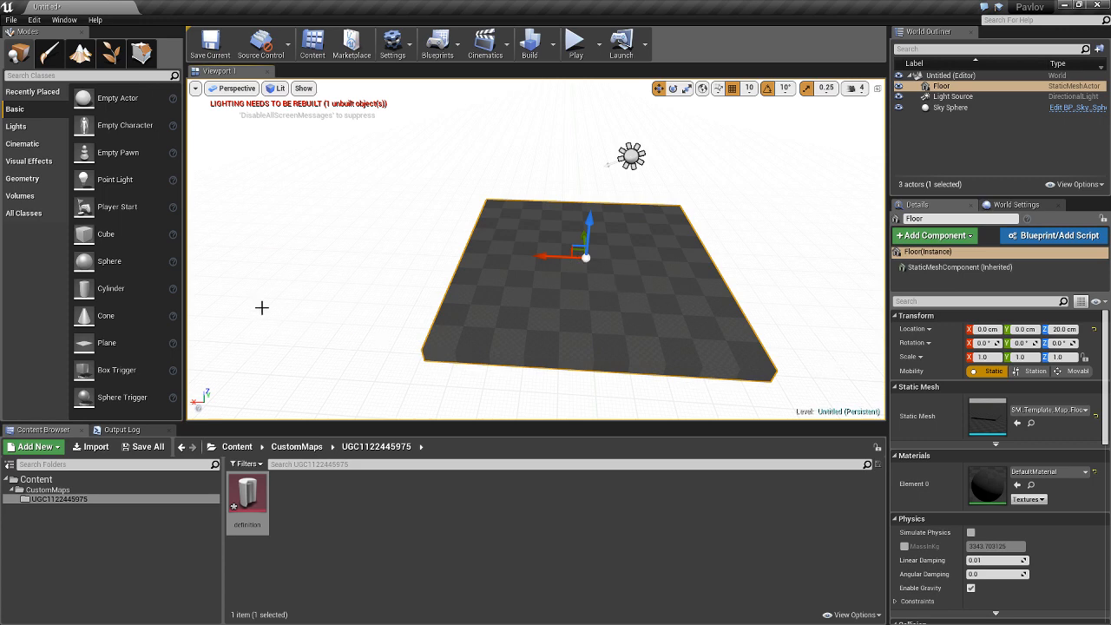
right_click_drag(406, 270, 477, 334)
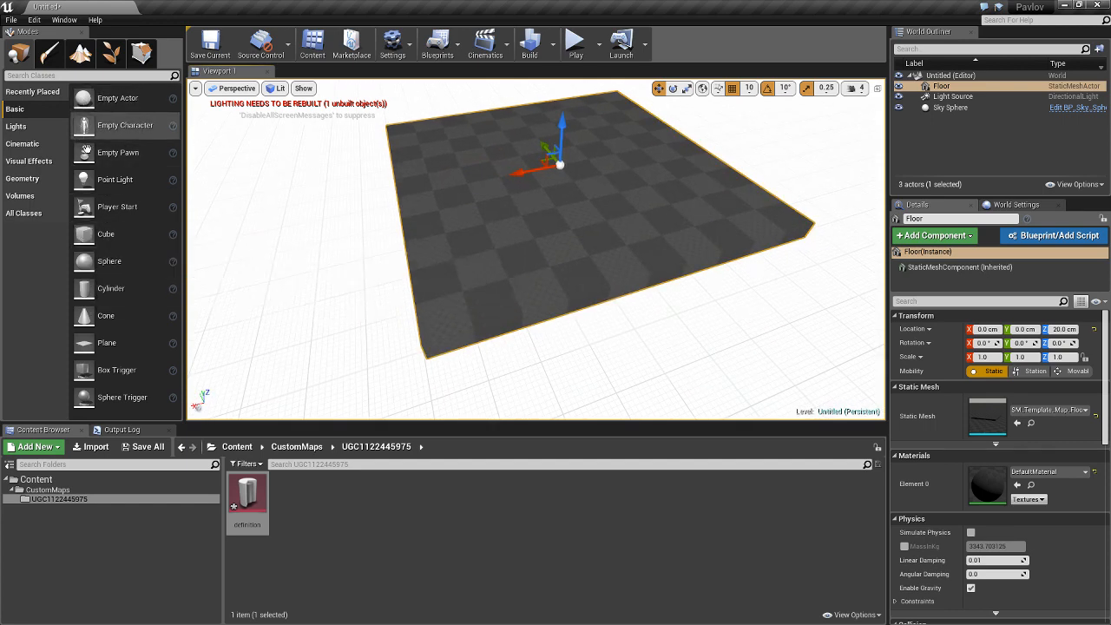
left_click_drag(105, 233, 430, 174)
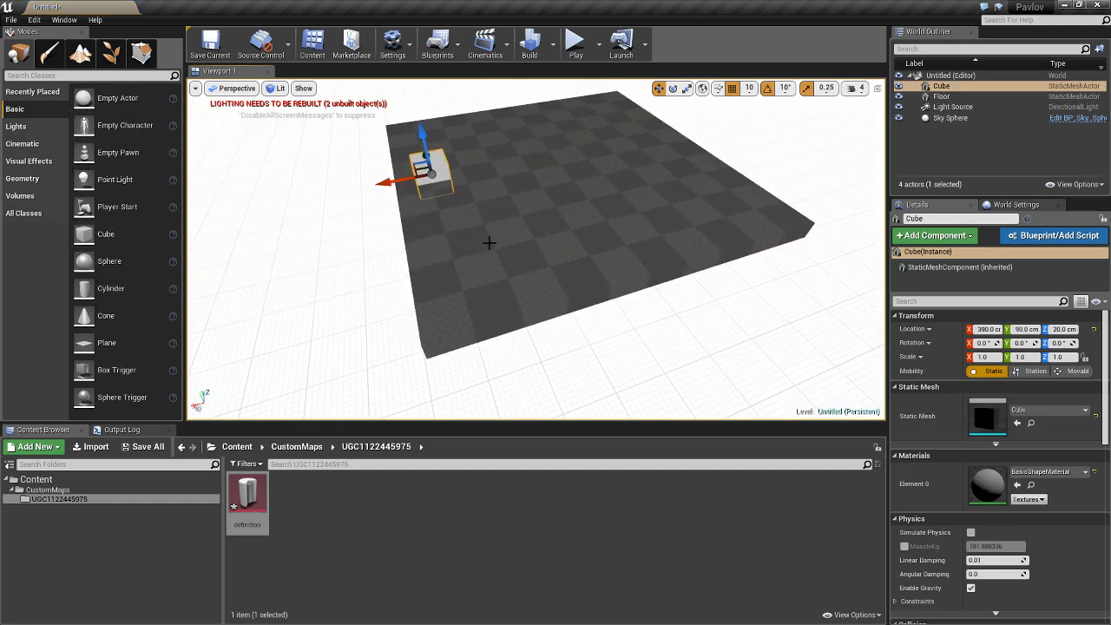
key("f")
left_click_drag(564, 200, 569, 142)
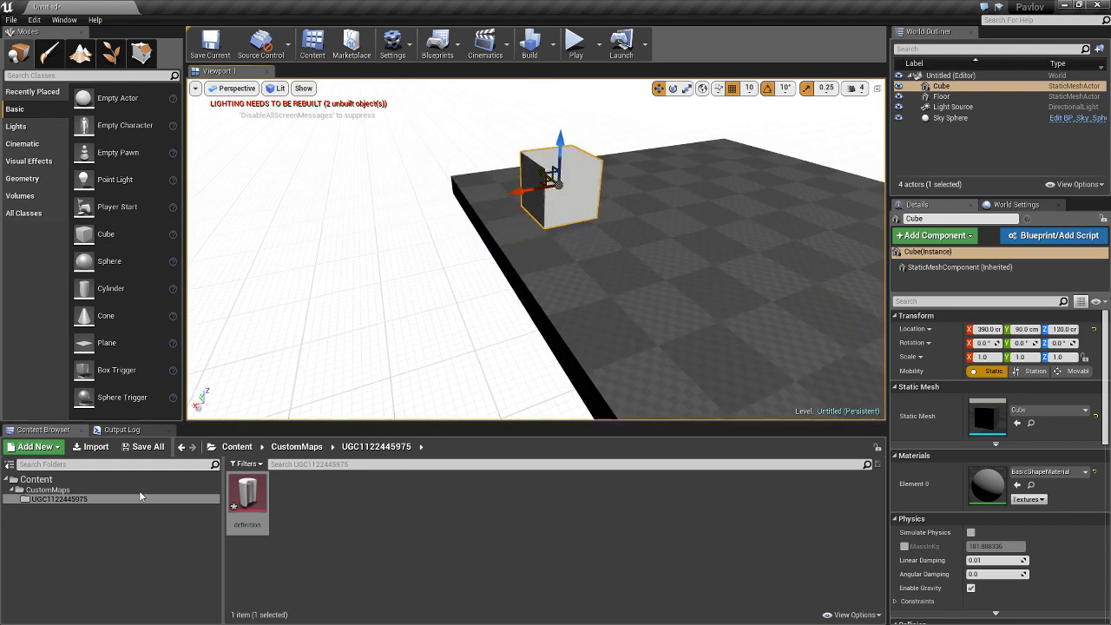
Place a Cylinder on the Floor at about X 220, Y -110 cm and raise it to Z 100 cm
left_click_drag(692, 231, 507, 276, "alt")
left_click_drag(111, 288, 615, 349)
left_click_drag(633, 297, 637, 250)
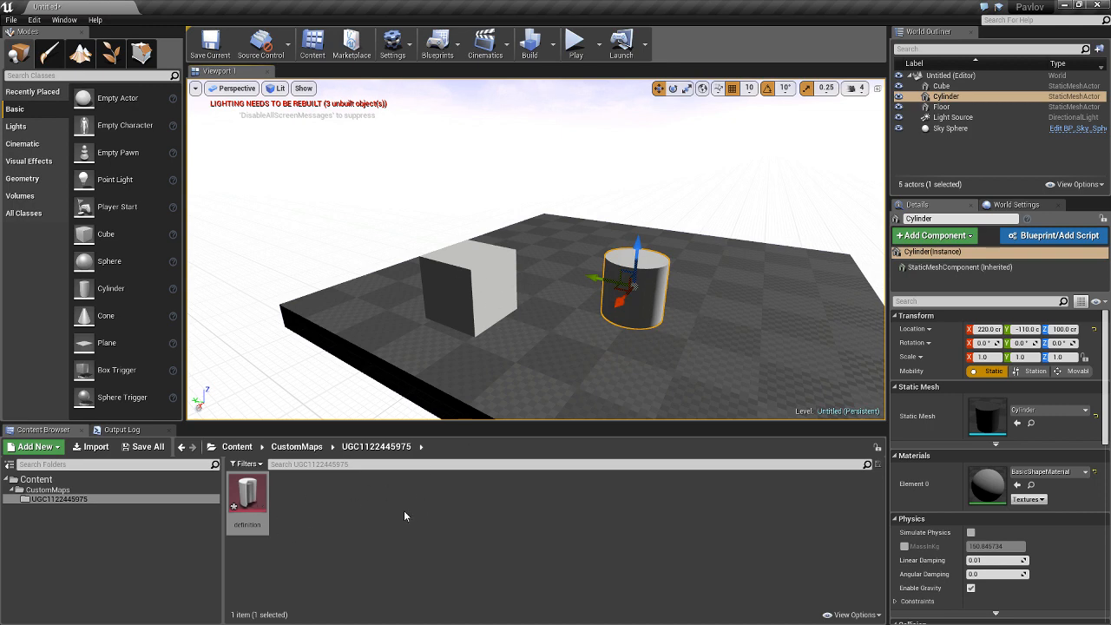
Place an additive Box geometry brush on the Floor behind the Cube, at about X -10, Y 190, Z 120 cm
left_click(478, 292)
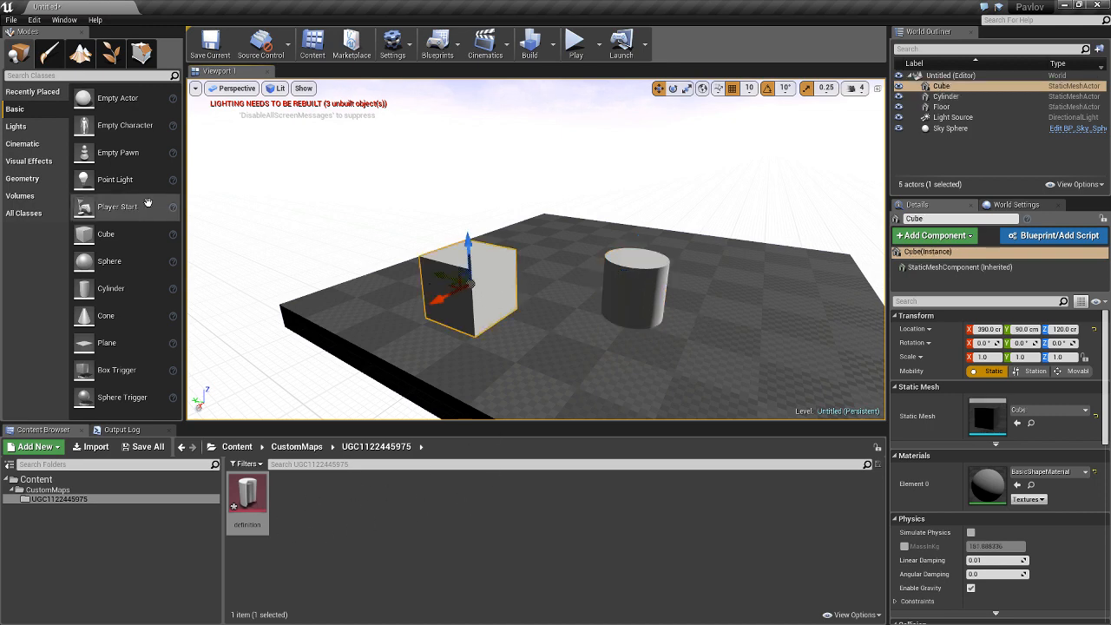
left_click(34, 180)
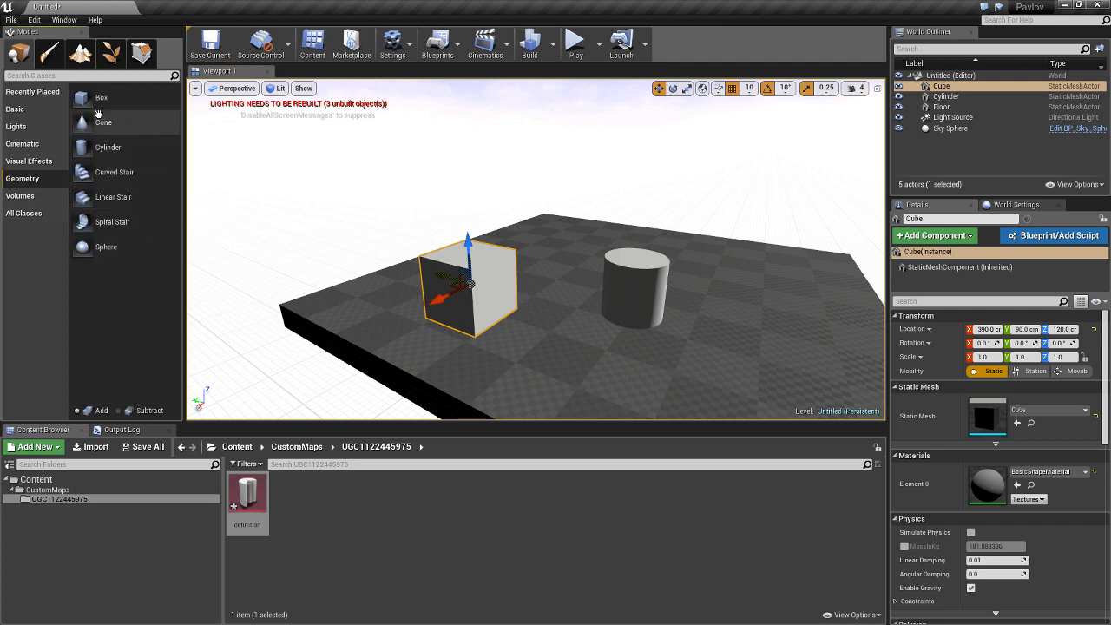
left_click_drag(102, 98, 549, 255)
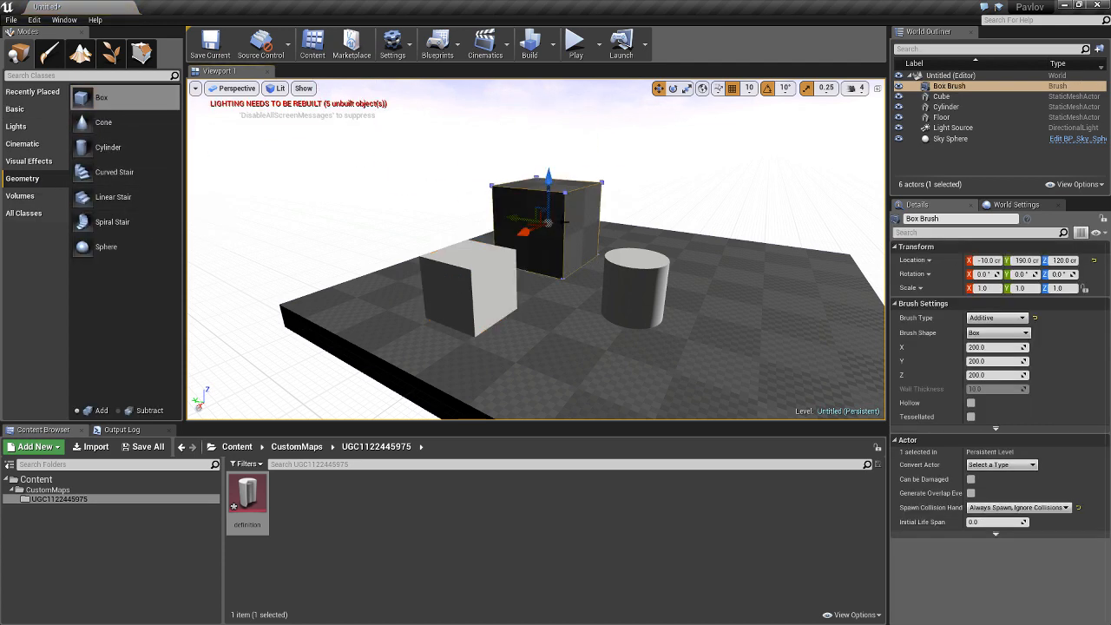
In Geometry Editing mode, pull one side face of the Box Brush outward past the Cylinder and raise it
left_click(569, 222)
left_click(141, 53)
left_click(580, 212)
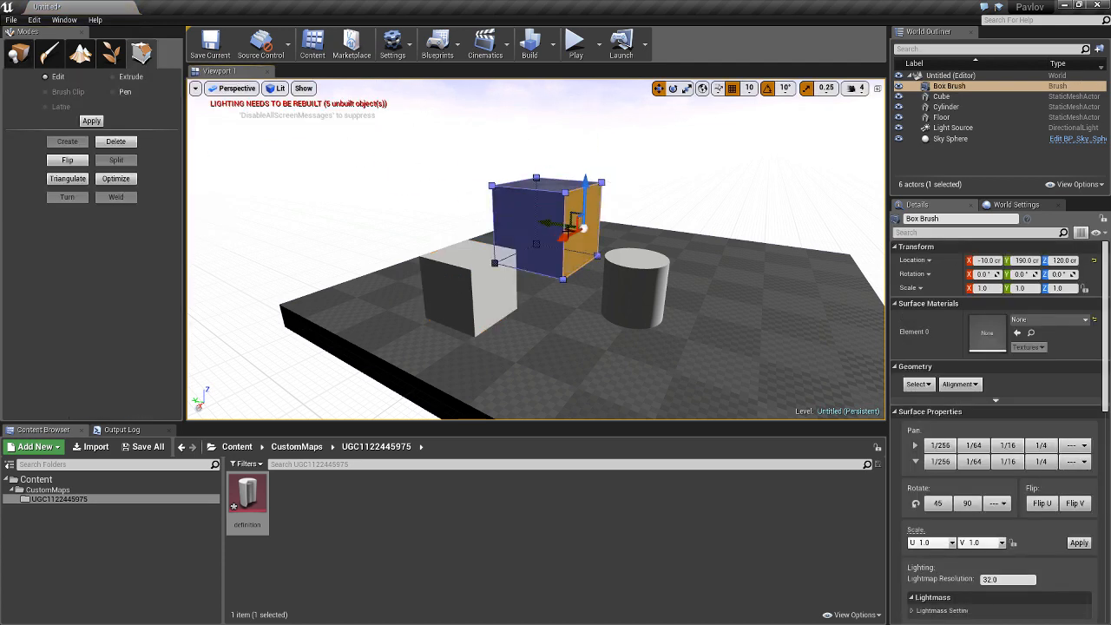
left_click_drag(558, 224, 620, 235)
left_click_drag(649, 197, 650, 164)
left_click(562, 228)
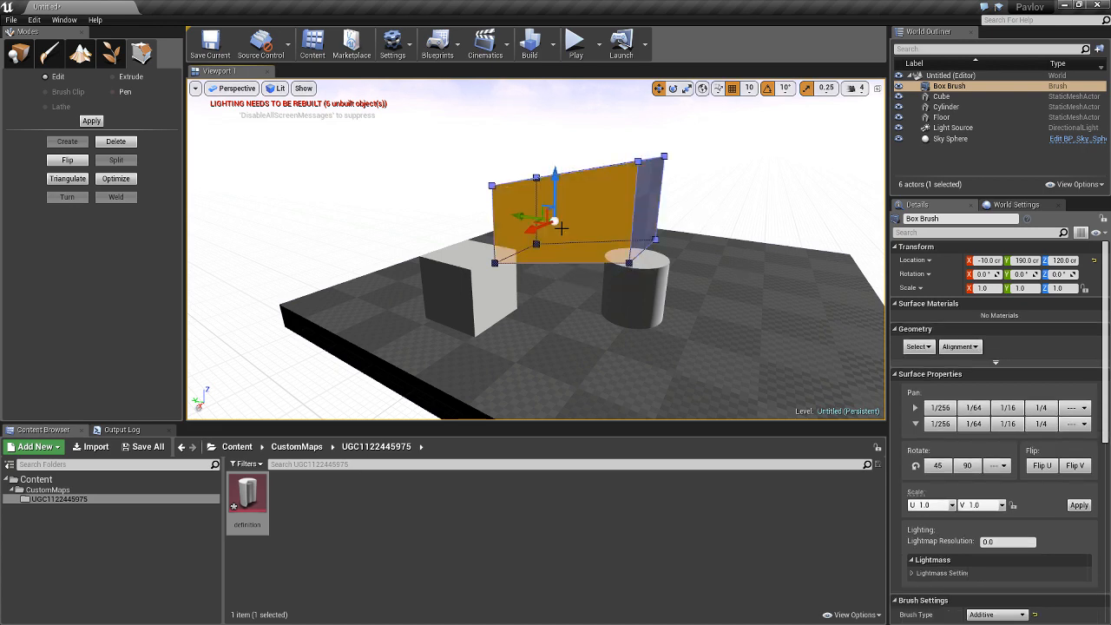
left_click(549, 236)
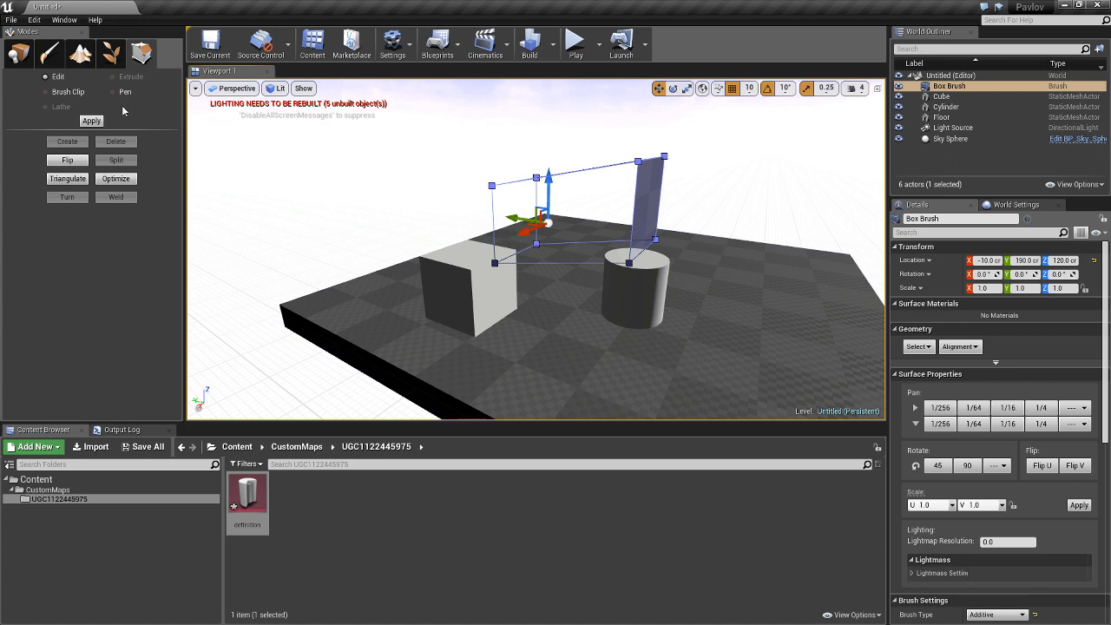
Return to Place mode and delete the Box Brush from the level
left_click(19, 54)
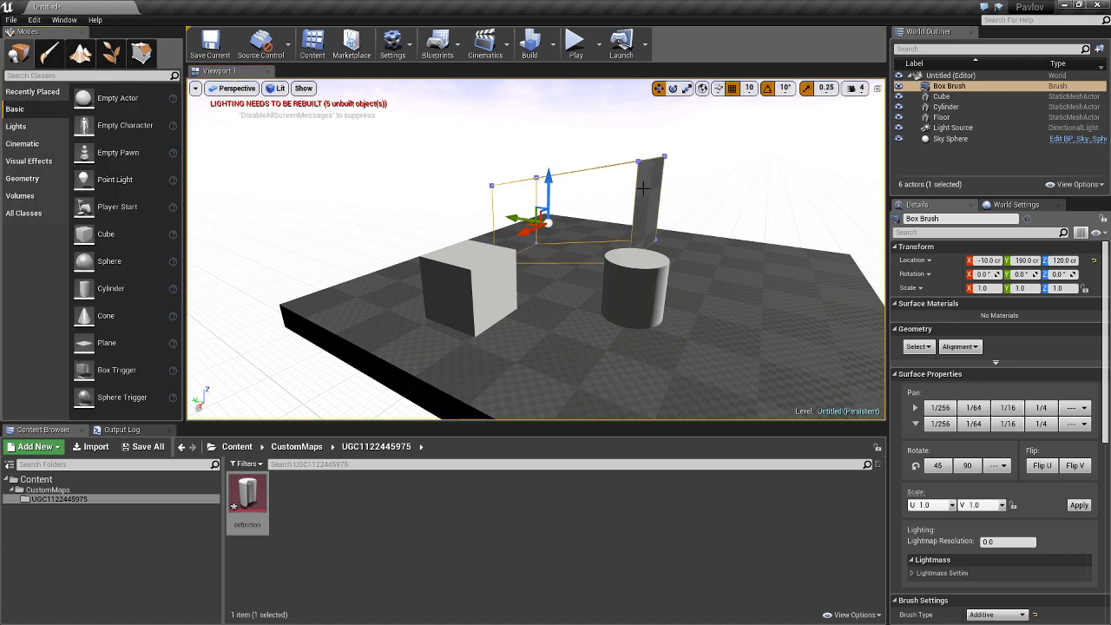
key("Delete")
mouse_move(599, 286)
right_mouse_down()
mouse_move(555, 286)
mouse_move(599, 285)
right_mouse_up()
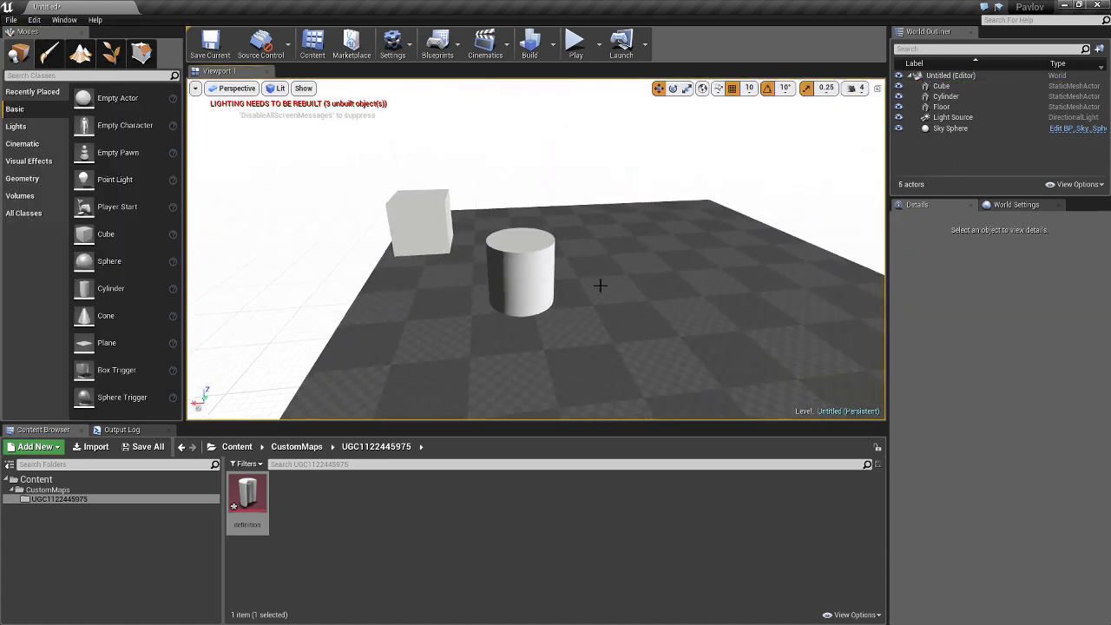
Select the Floor and locate its static mesh asset in the Content Browser
left_click(519, 258)
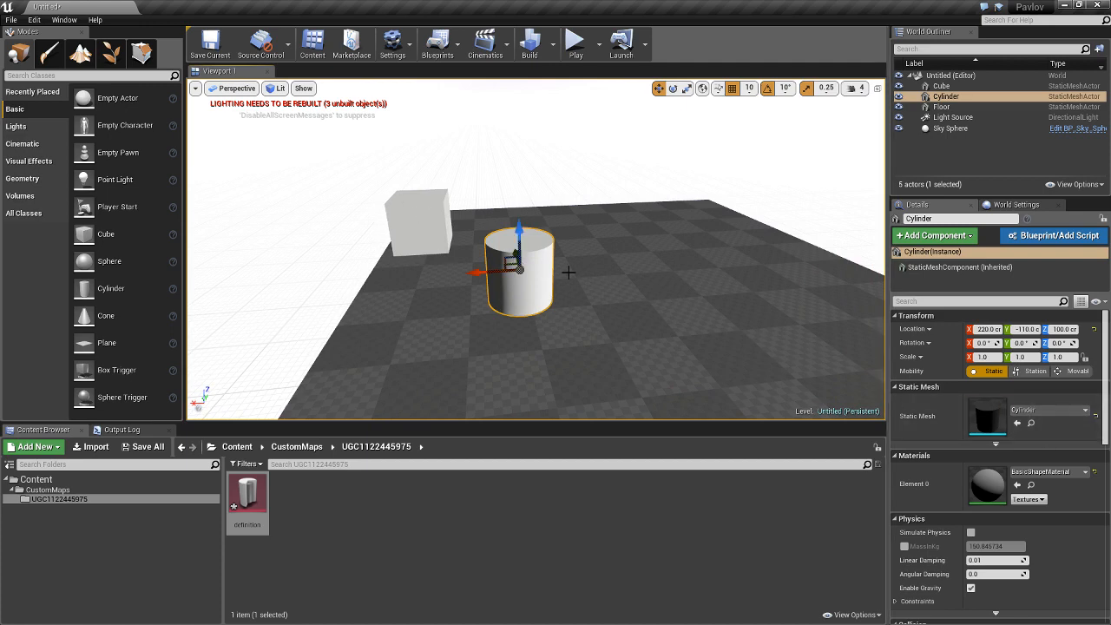
mouse_move(528, 264)
right_mouse_down()
mouse_move(631, 264)
mouse_move(528, 264)
right_mouse_up()
left_click(671, 369)
left_click_drag(671, 370, 689, 413)
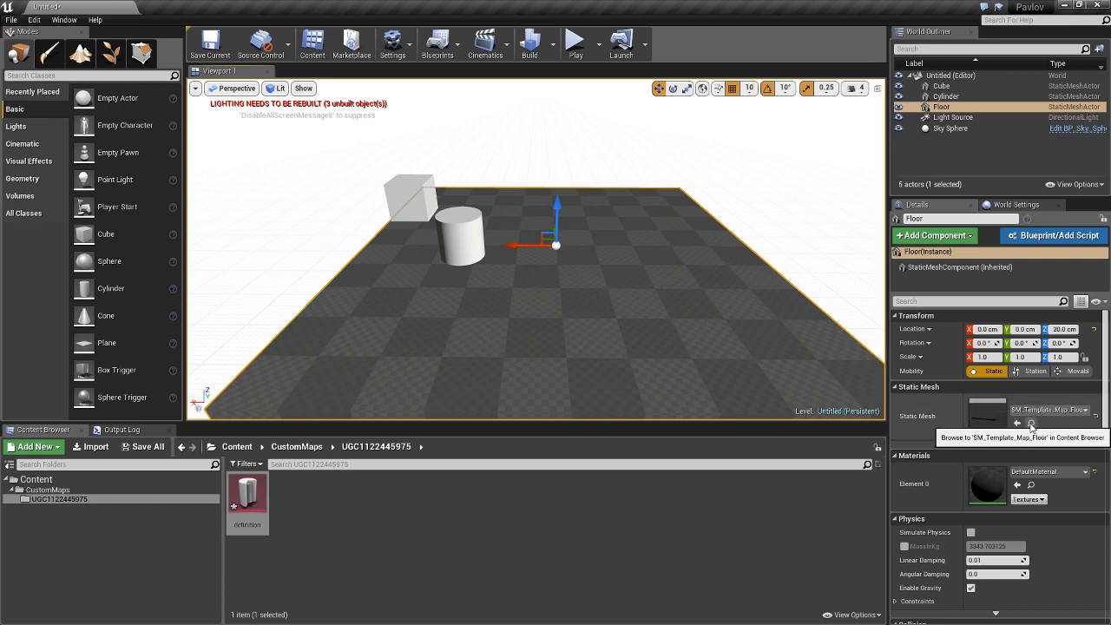
left_click(1031, 423)
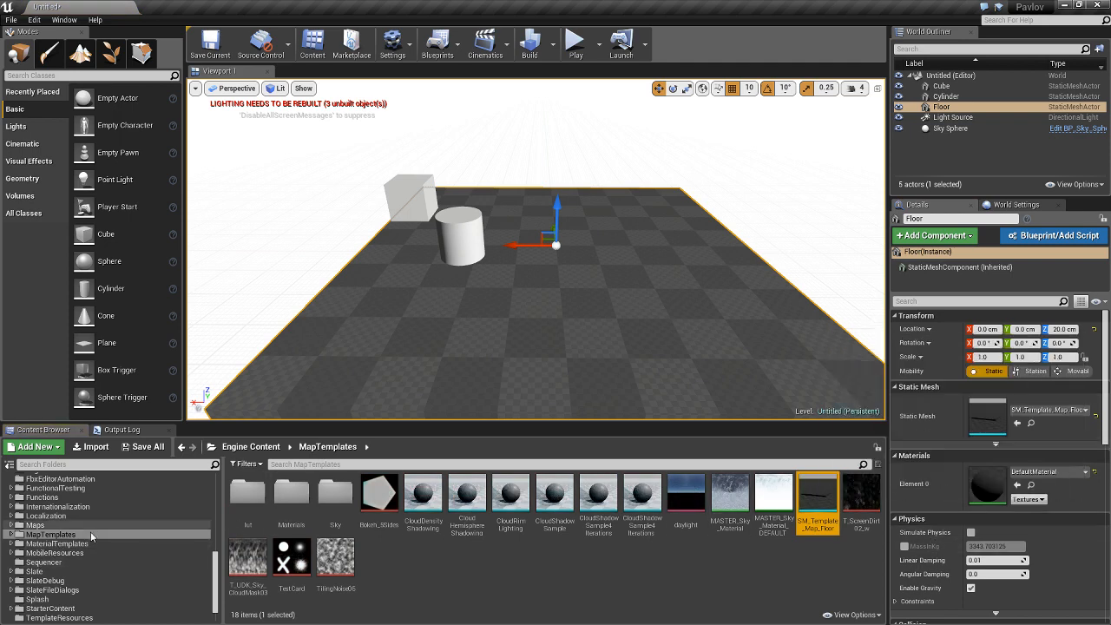
scroll(86, 538, "up", 6)
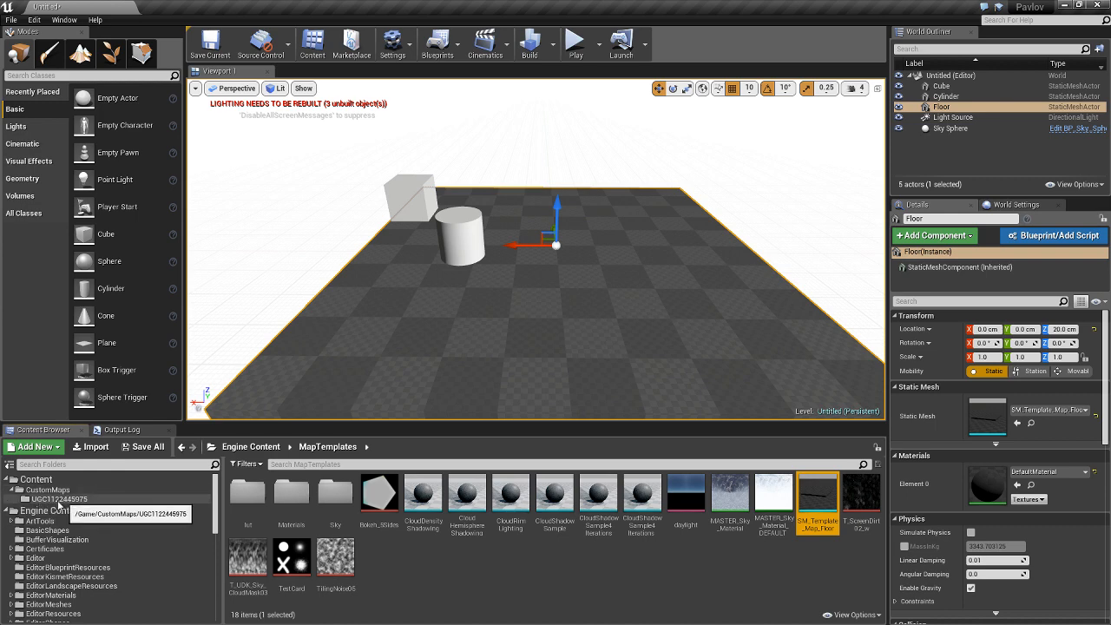
mouse_move(818, 495)
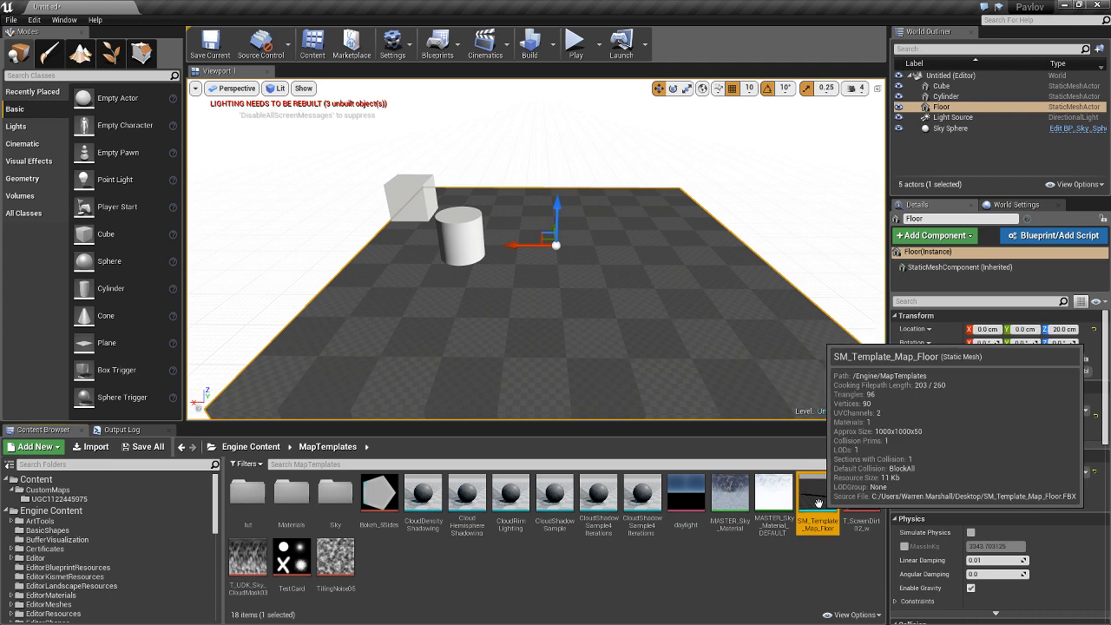
left_click_drag(817, 498, 62, 508)
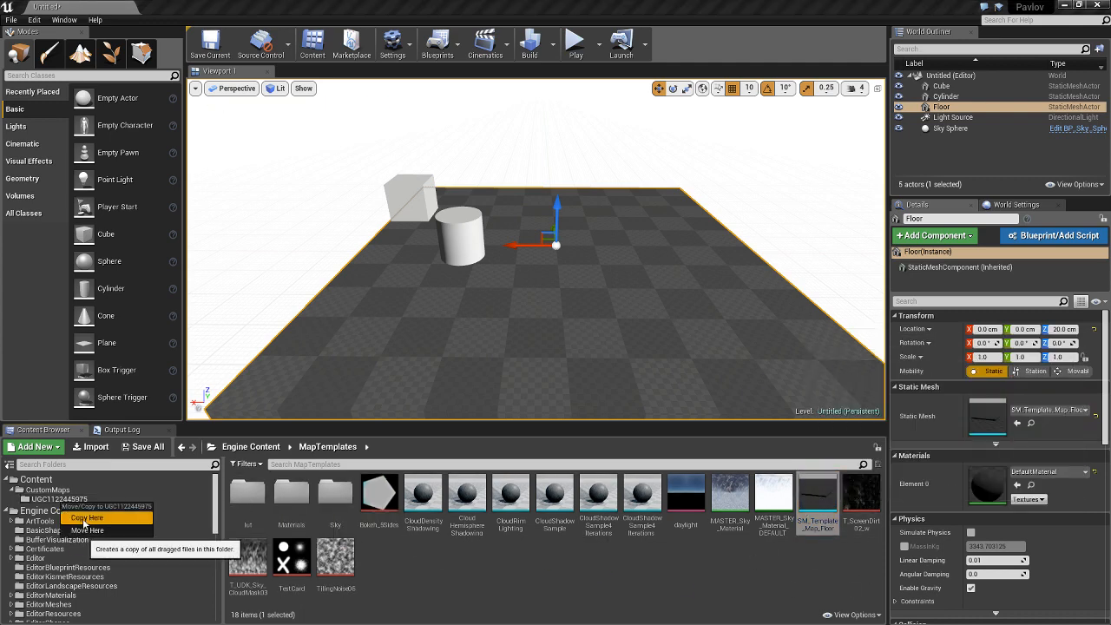
left_click(83, 517)
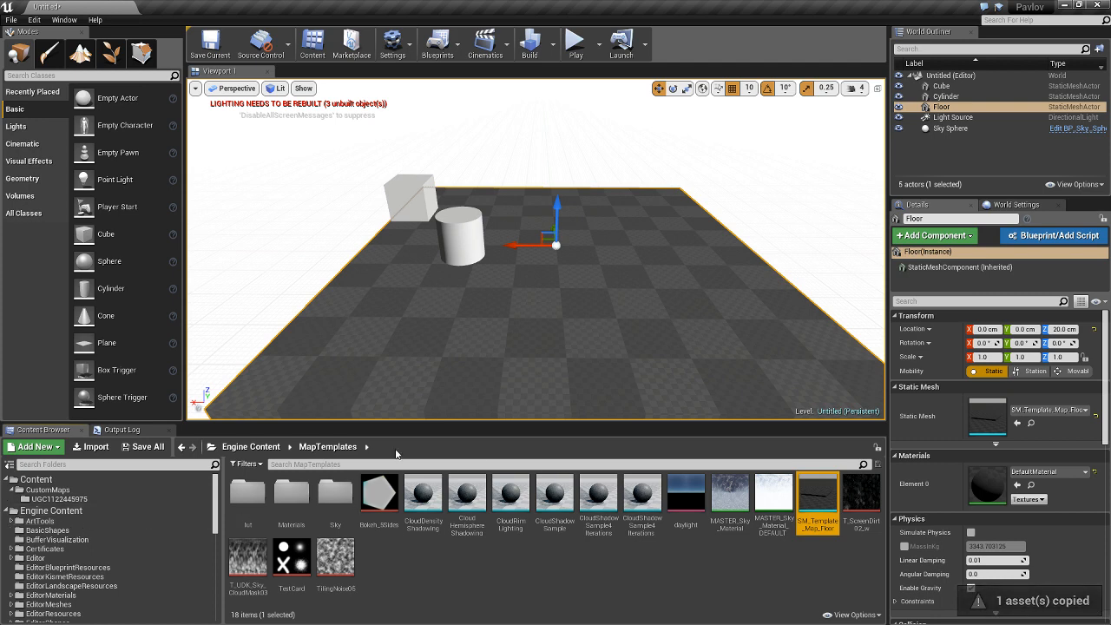
left_click(50, 501)
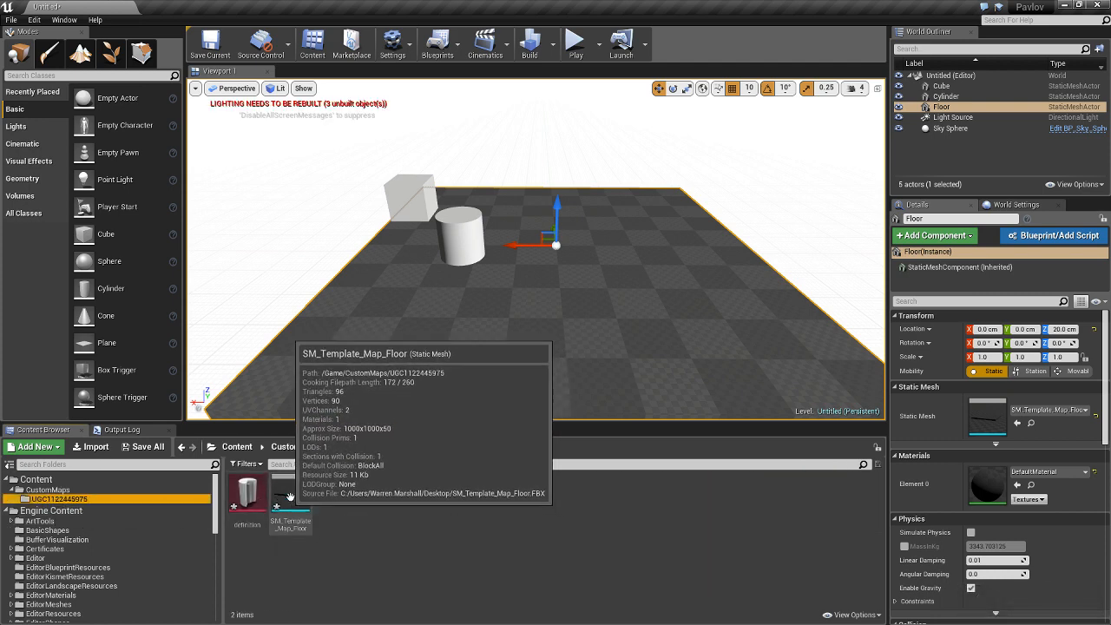
left_click(547, 346)
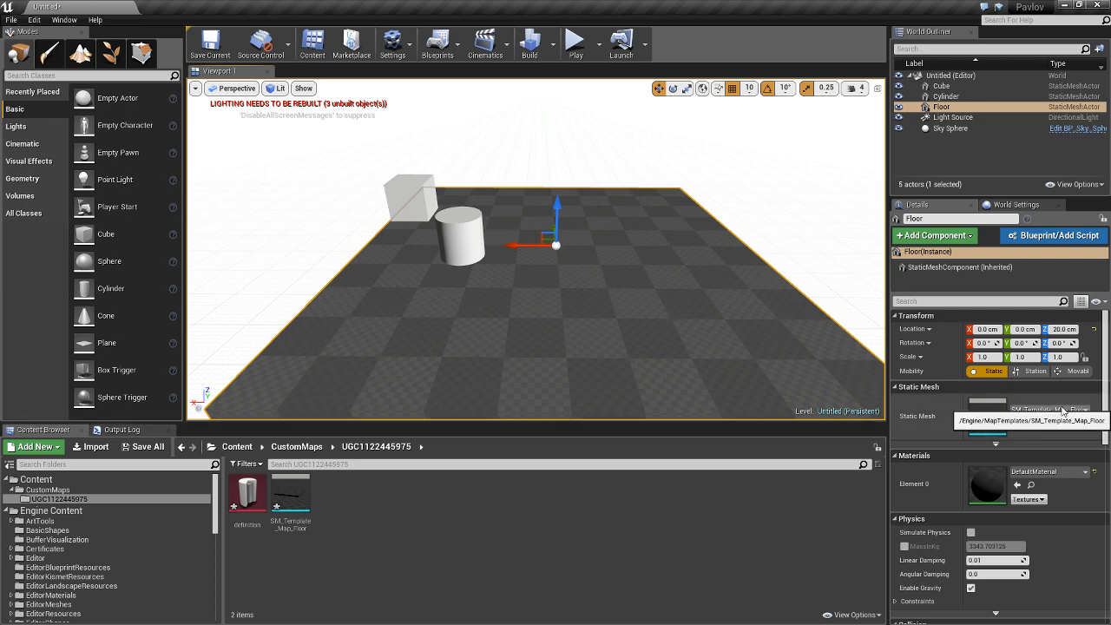
left_click(291, 501)
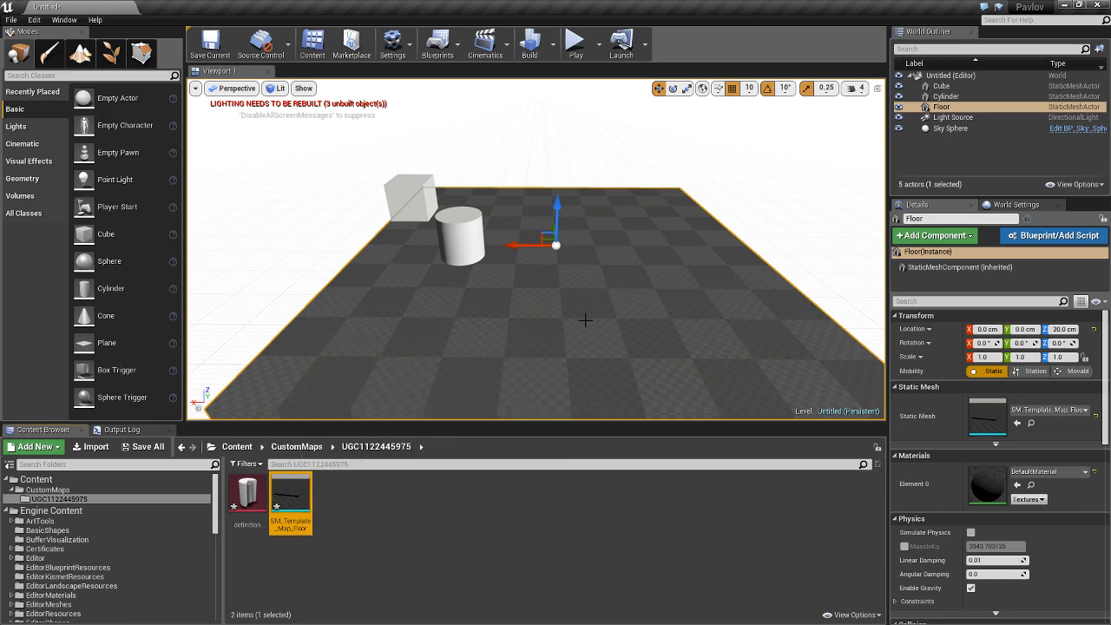
left_click(508, 367)
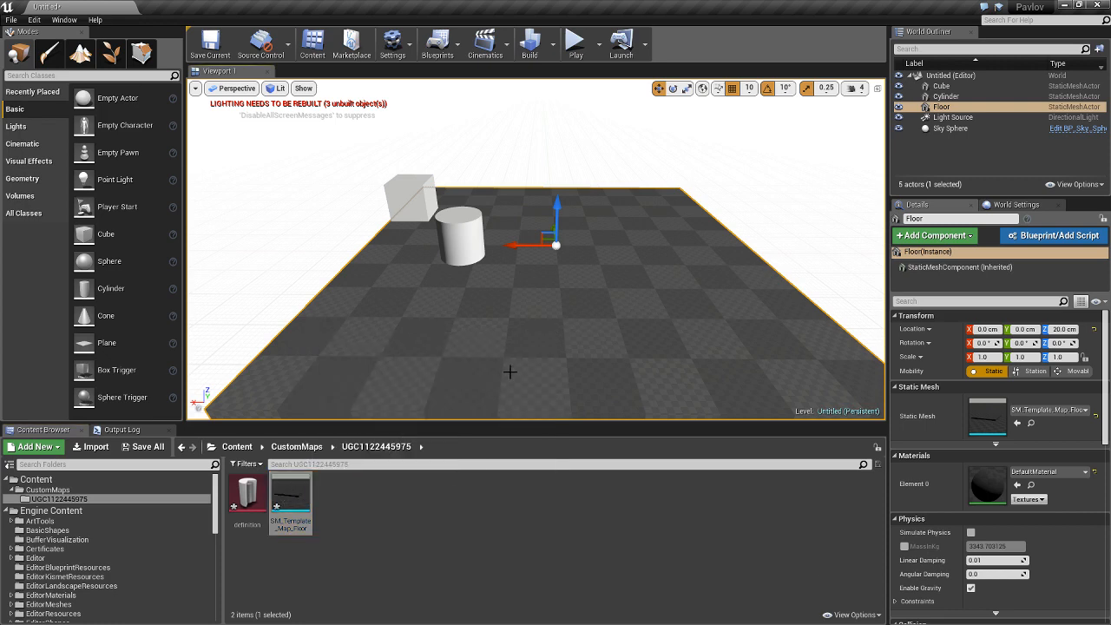
left_click(1019, 425)
Delete the Cylinder and the Cube from the level
left_click(210, 43)
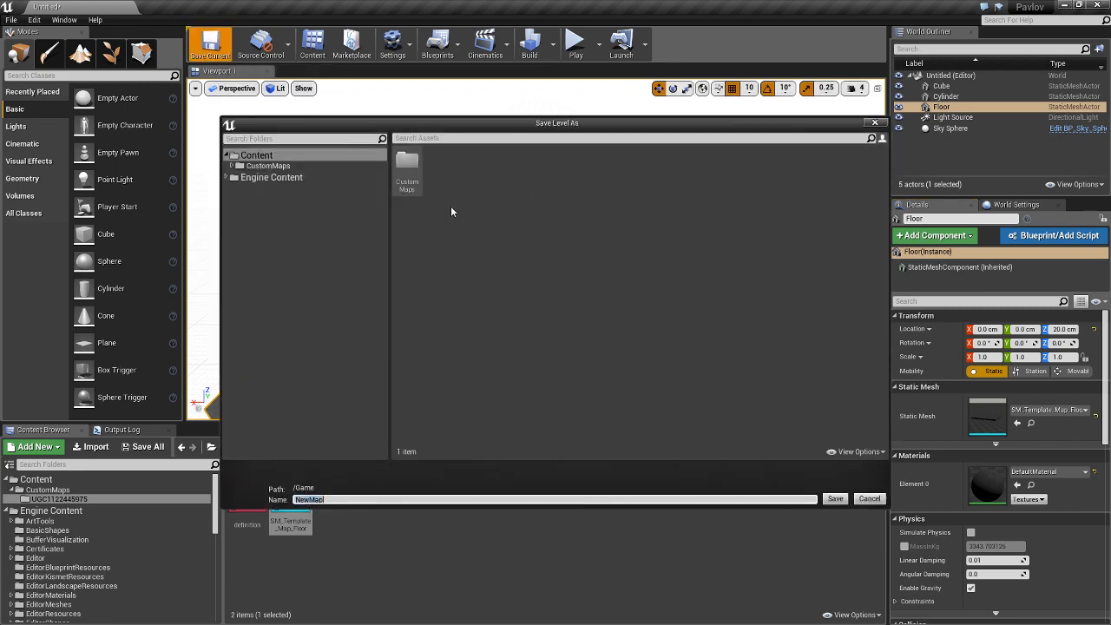
left_click(875, 122)
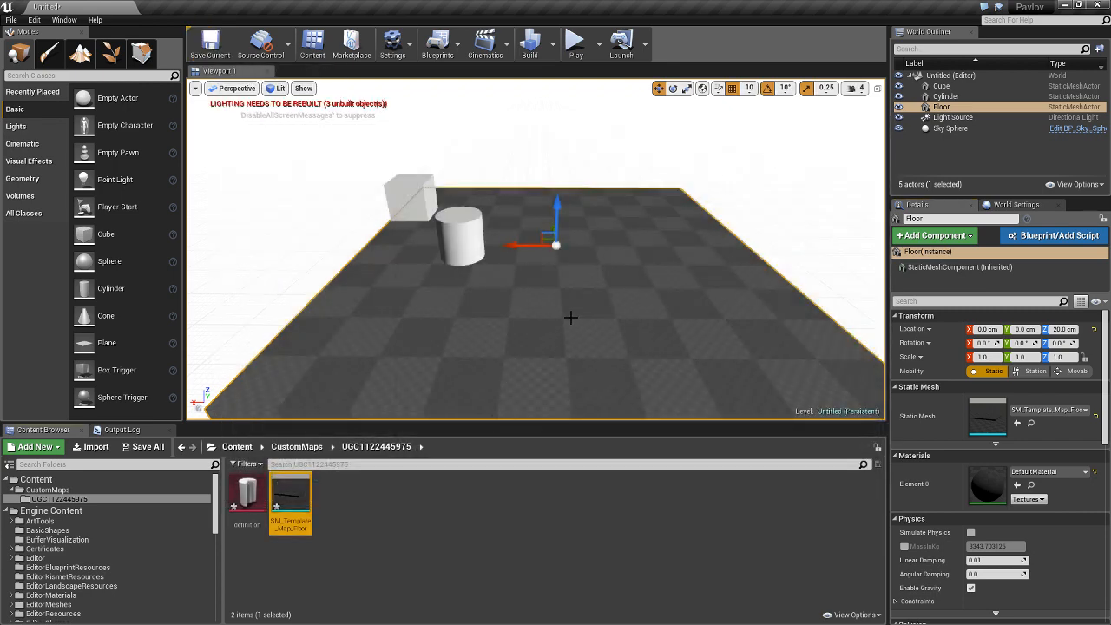
scroll(570, 316, "down", 5)
left_click(467, 272)
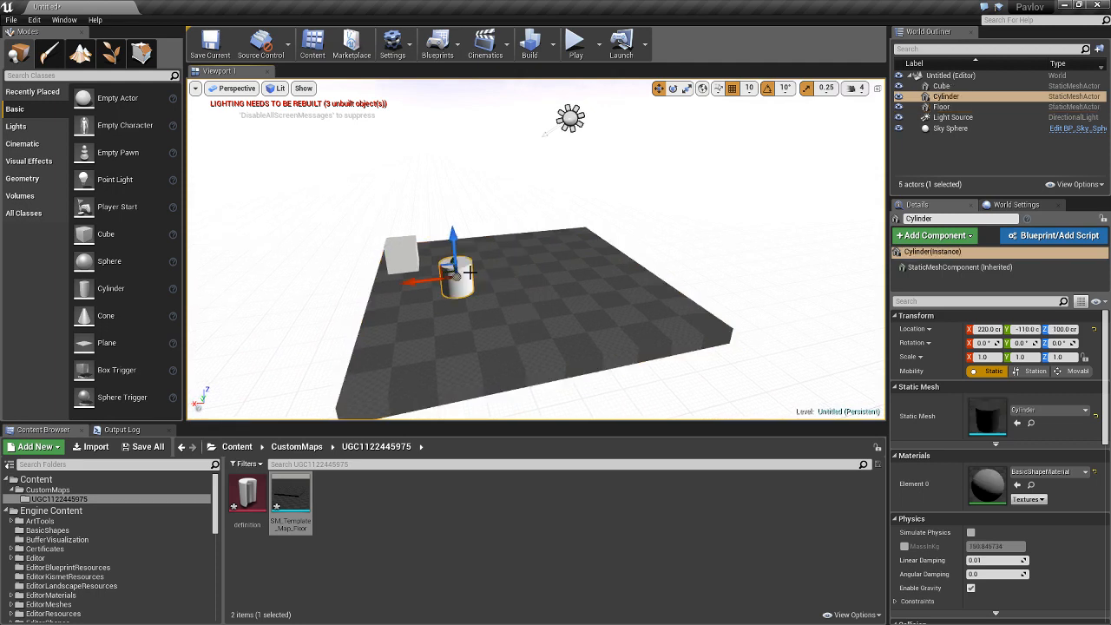
key("End")
key("Delete")
right_click_drag(509, 305, 717, 352)
left_click(663, 331)
key("Delete")
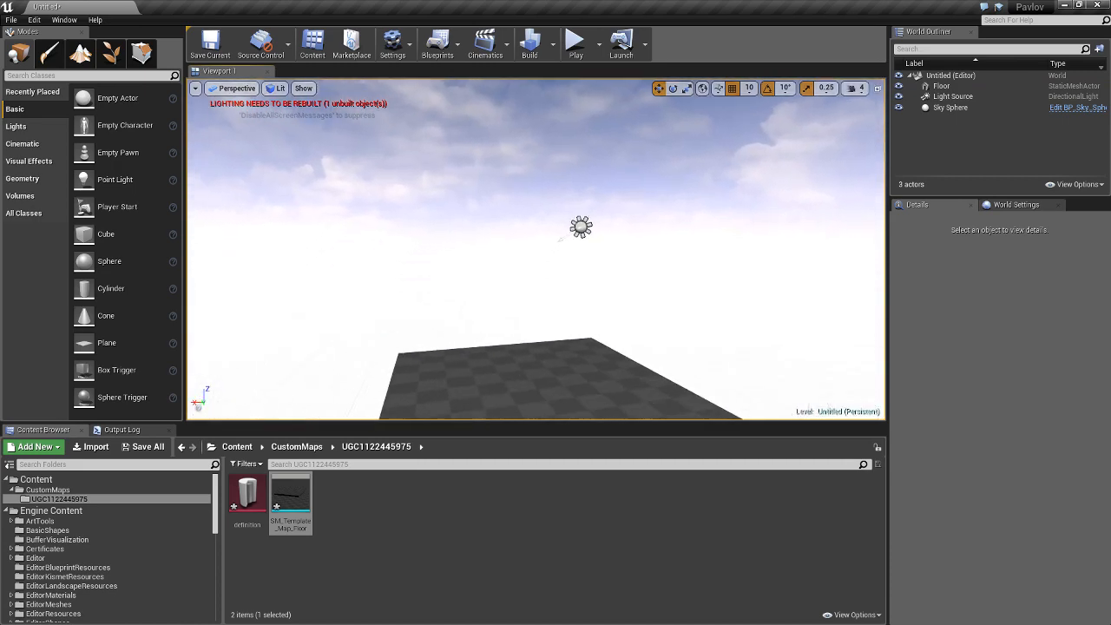
right_click_drag(600, 295, 555, 347)
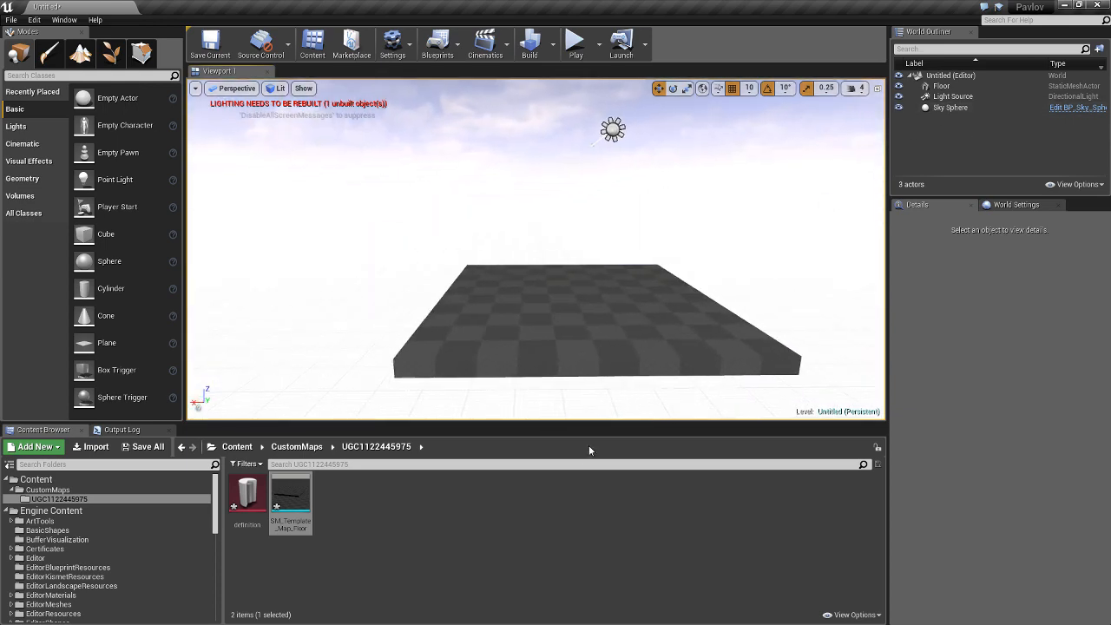
left_click(210, 45)
double_click(401, 167)
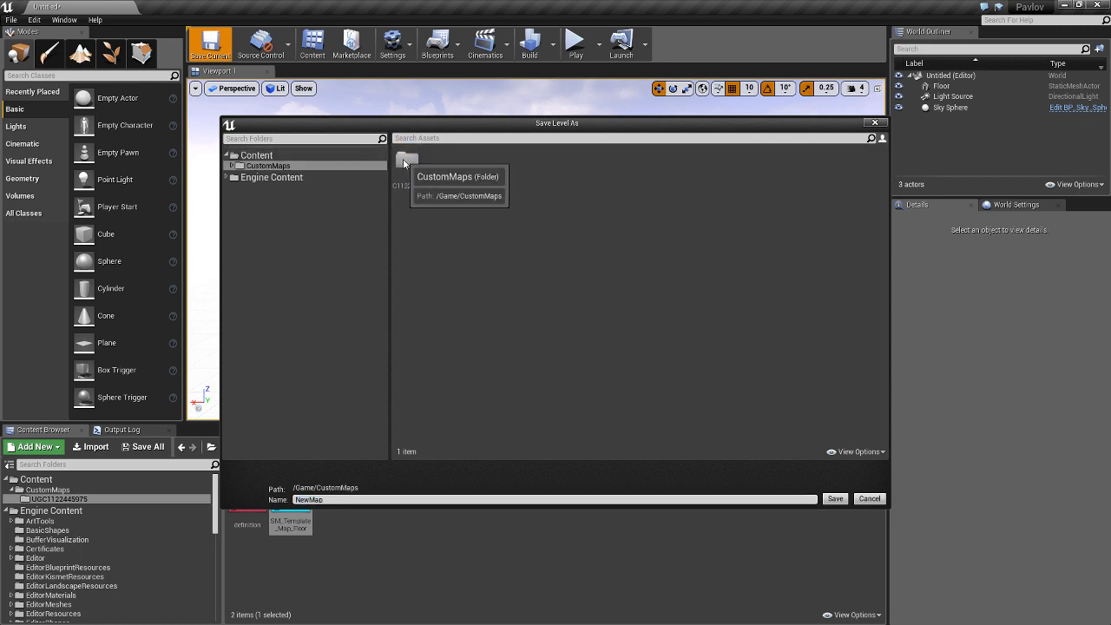
double_click(408, 165)
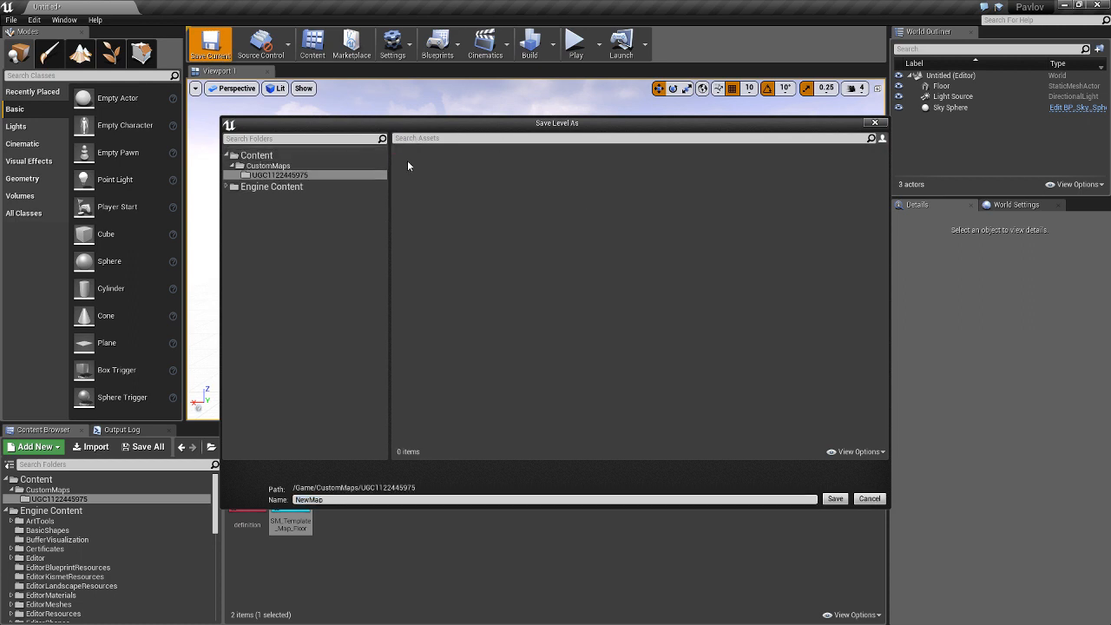
left_click(335, 500)
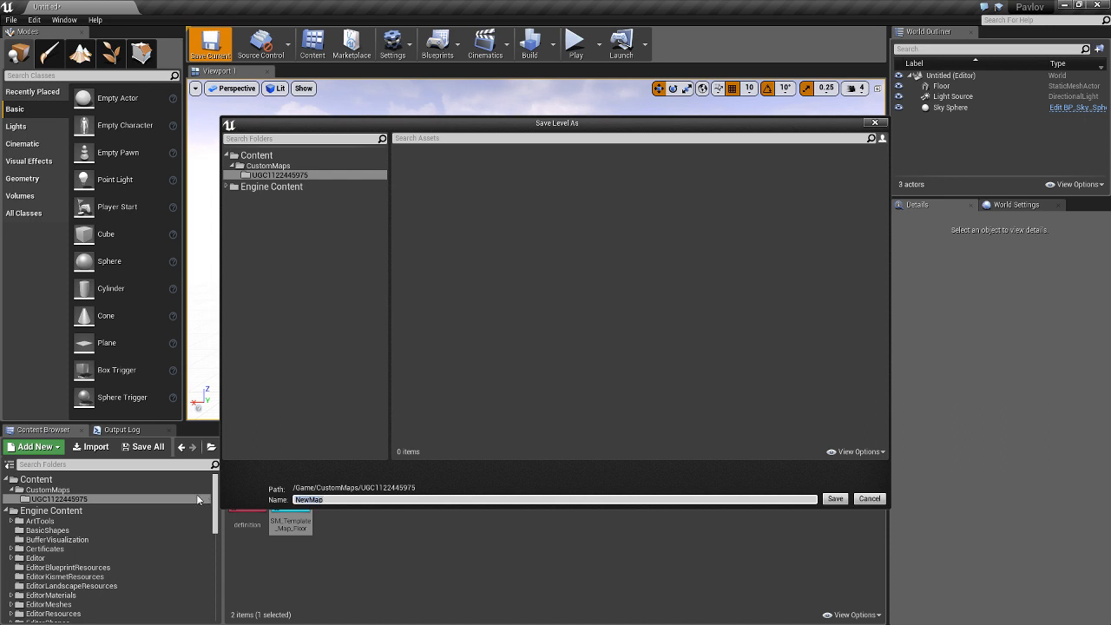
key("Return")
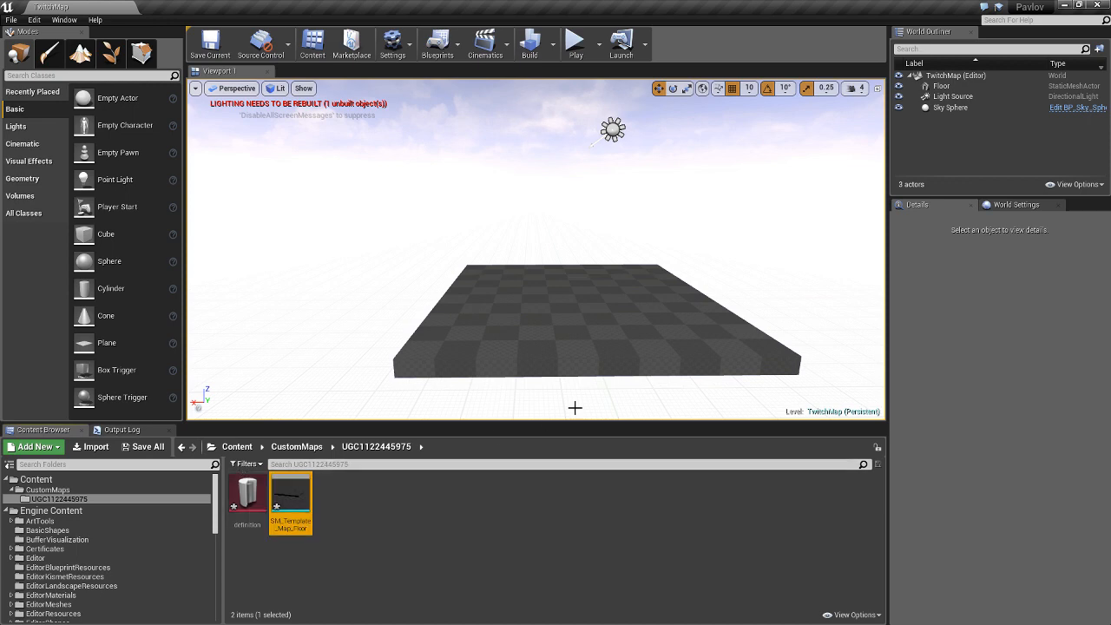
left_click(377, 510)
left_click(36, 490)
left_click(42, 500)
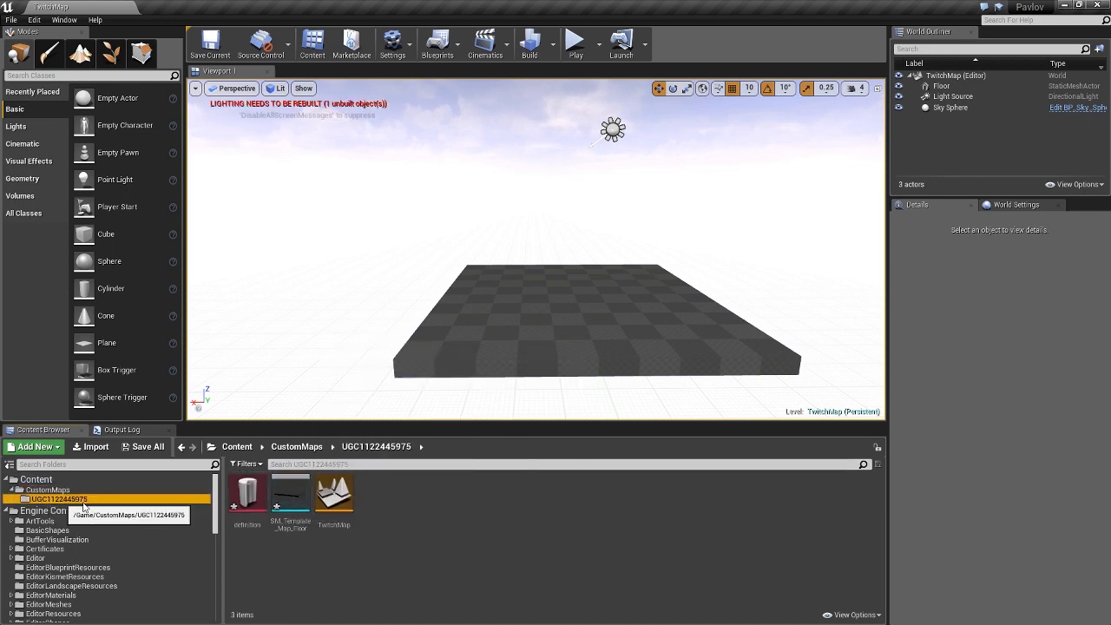
left_click(334, 502)
right_click_drag(573, 312, 439, 382)
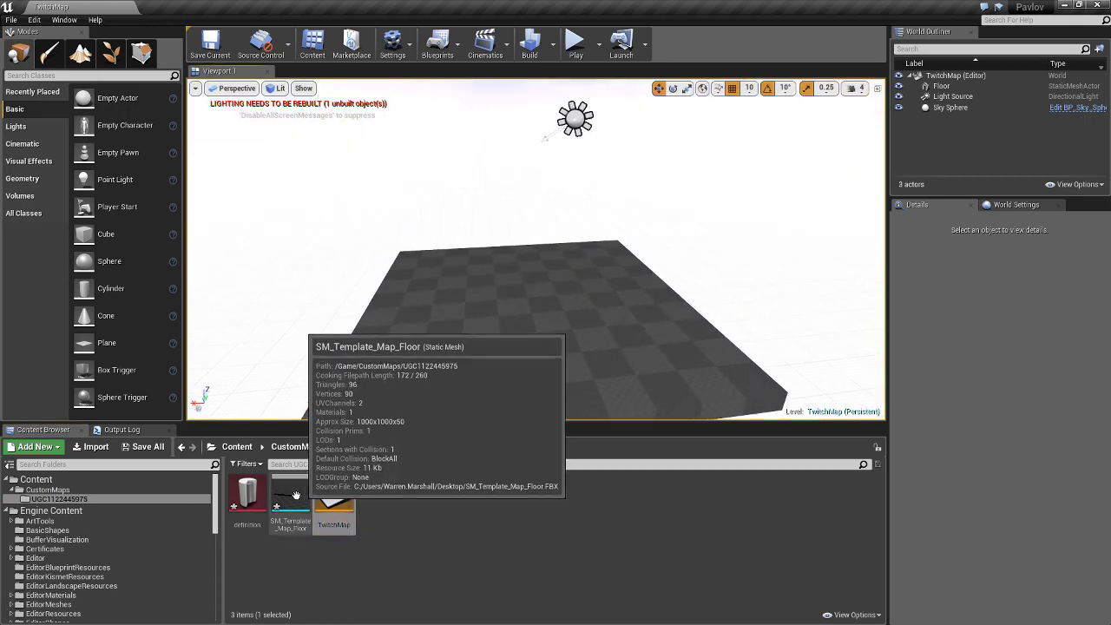
mouse_move(519, 334)
right_mouse_down()
mouse_move(491, 356)
mouse_move(502, 308)
mouse_move(434, 299)
mouse_move(524, 327)
right_mouse_up()
key("s")
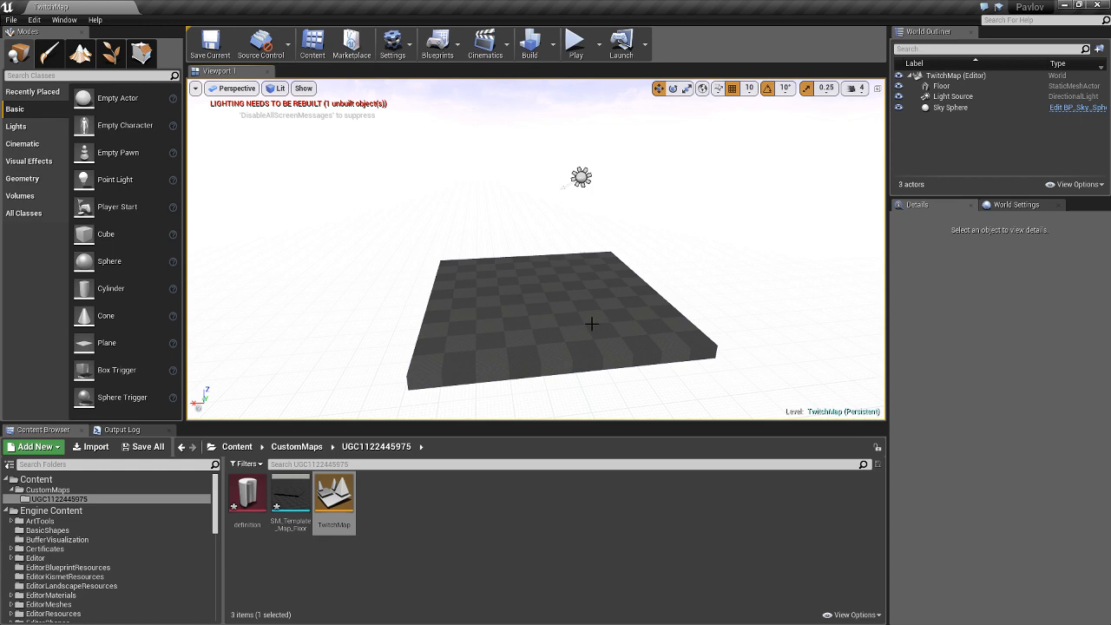
left_click(595, 294)
mouse_move(595, 293)
right_mouse_down()
mouse_move(623, 299)
mouse_move(581, 289)
mouse_move(581, 308)
right_mouse_up()
key("w")
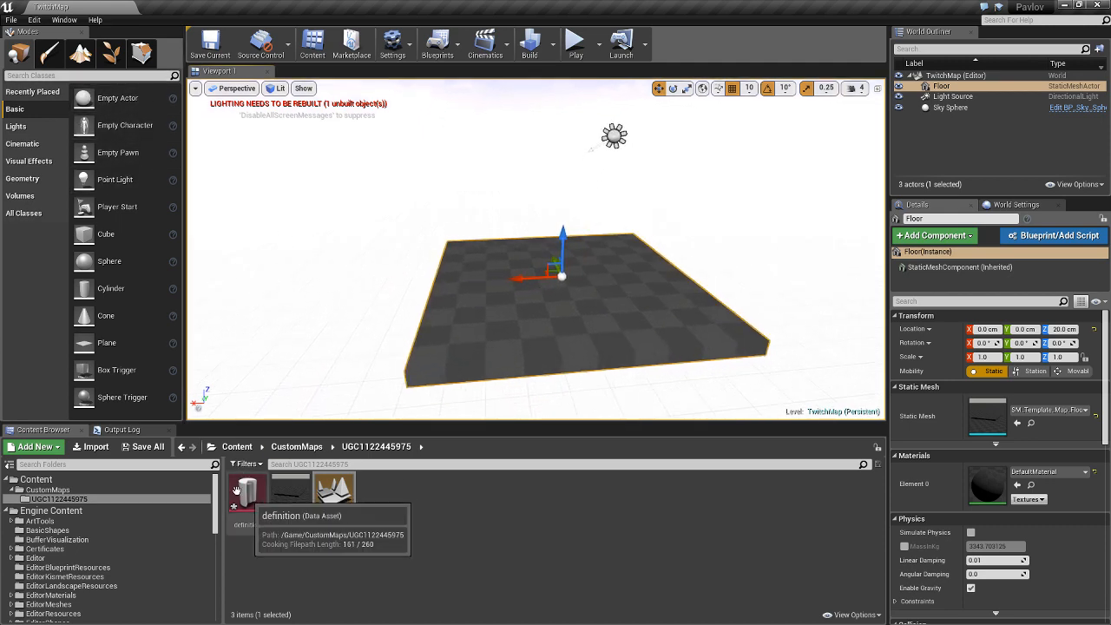
Find the Pavlov actor classes, place a Pavlov Game Logic actor near the floor's centre and raise it to Z 100 cm
left_click(93, 75)
type("Pavlov")
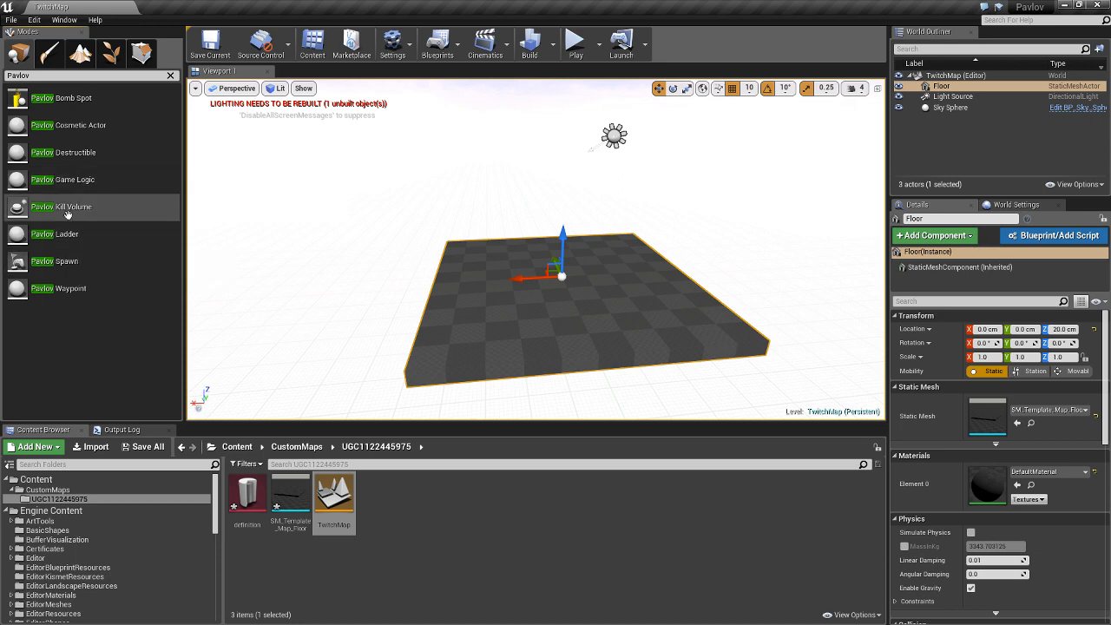
left_click_drag(57, 180, 569, 276)
right_click_drag(569, 276, 644, 223)
left_click_drag(585, 206, 587, 121)
right_click_drag(693, 170, 713, 205)
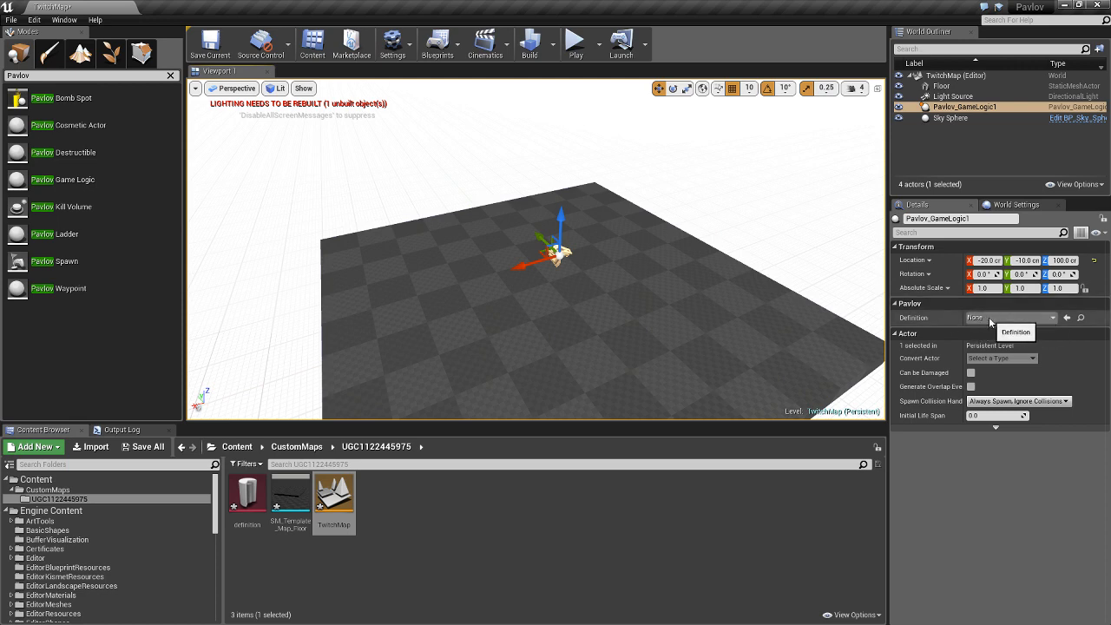
left_click(247, 501)
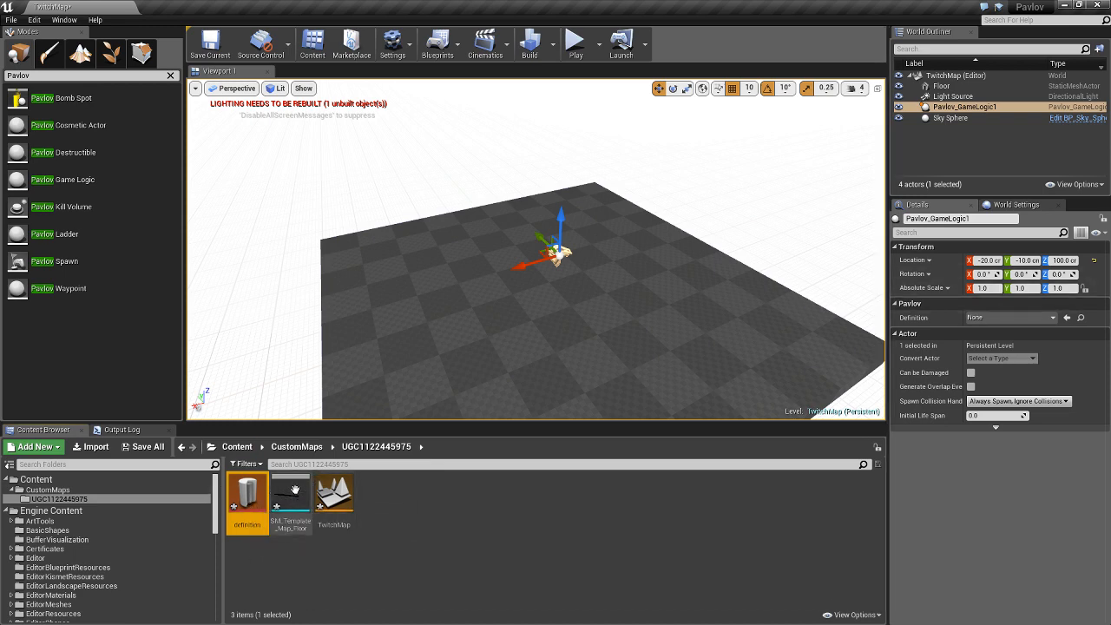
left_click(94, 498)
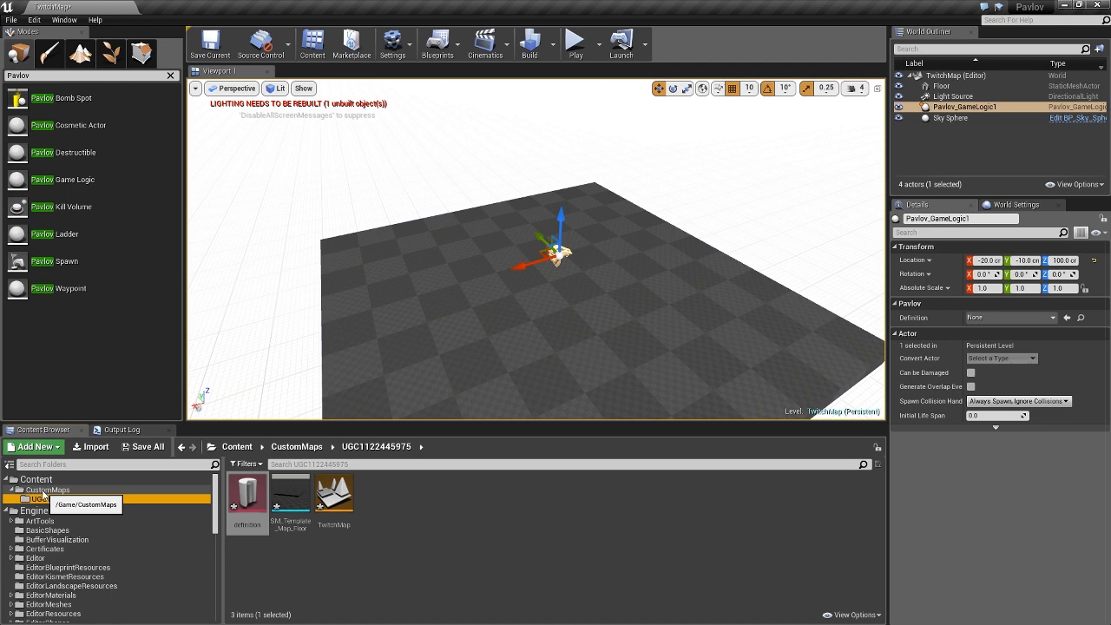
mouse_move(572, 315)
right_mouse_down()
mouse_move(460, 314)
mouse_move(573, 309)
right_mouse_up()
key("d")
key("a")
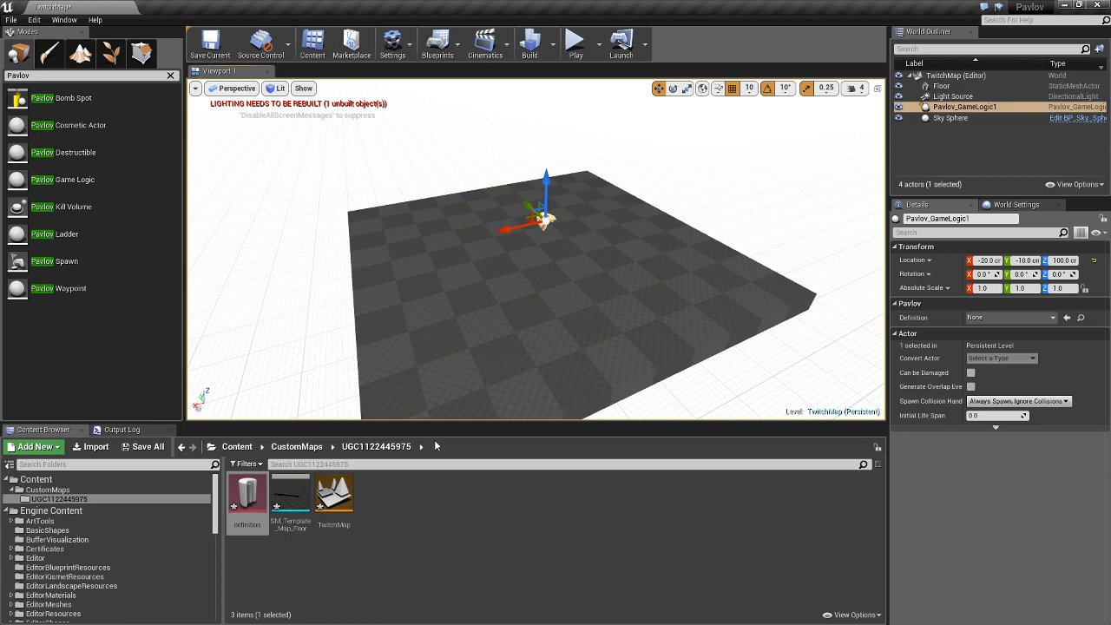
key("d")
right_click_drag(614, 333, 621, 294)
key("a")
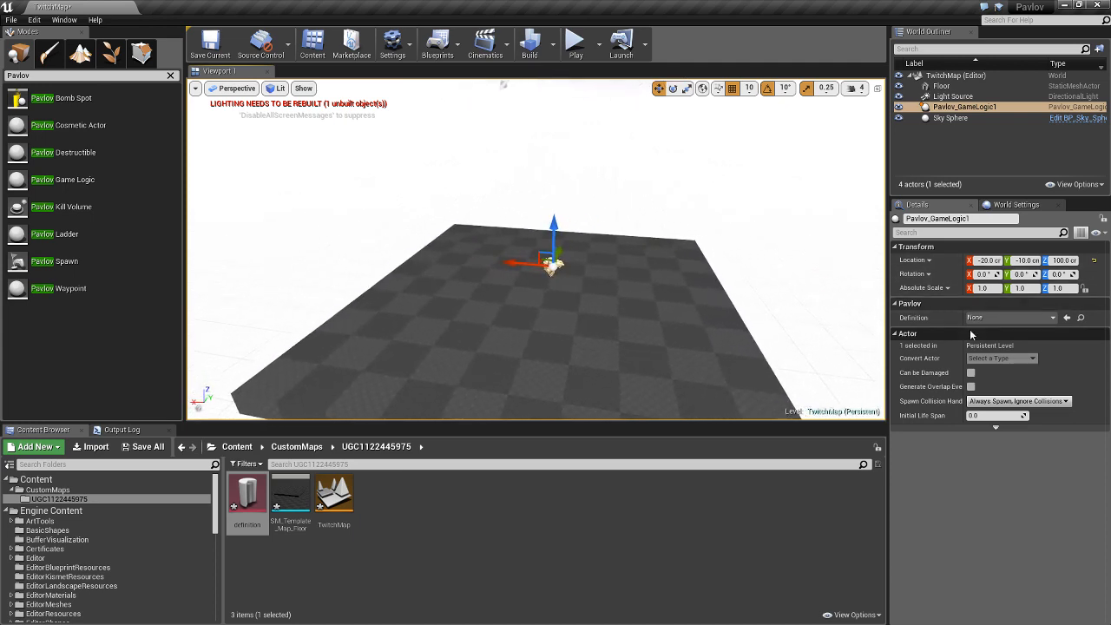
left_click(981, 317)
left_click(968, 404)
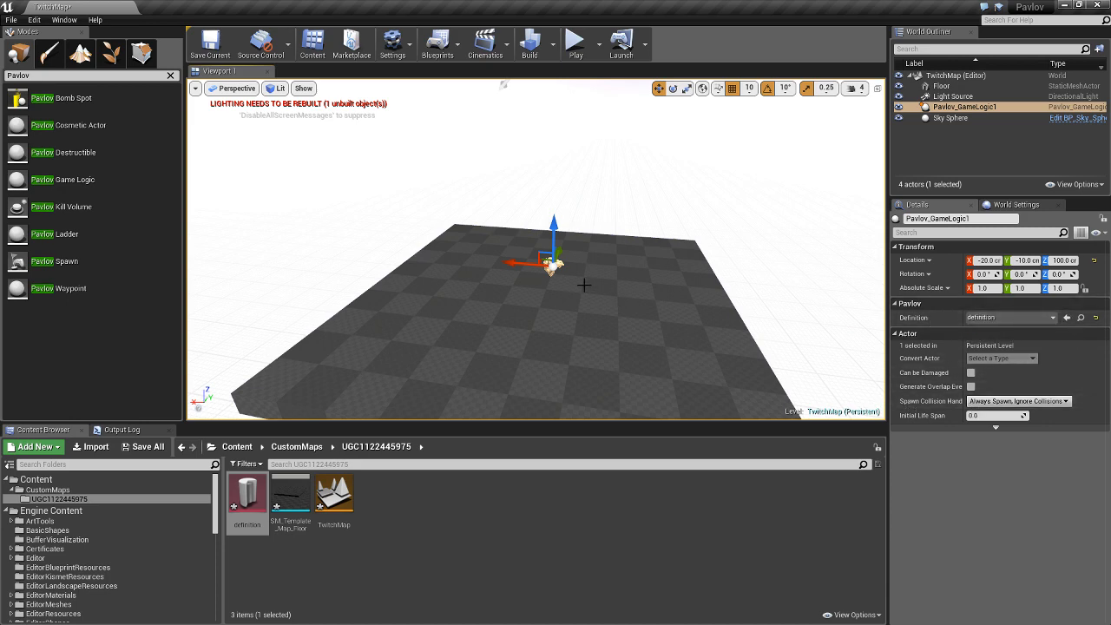
Raise the Game Logic actor above the floor to Z 250 cm
left_click_drag(563, 280, 661, 221)
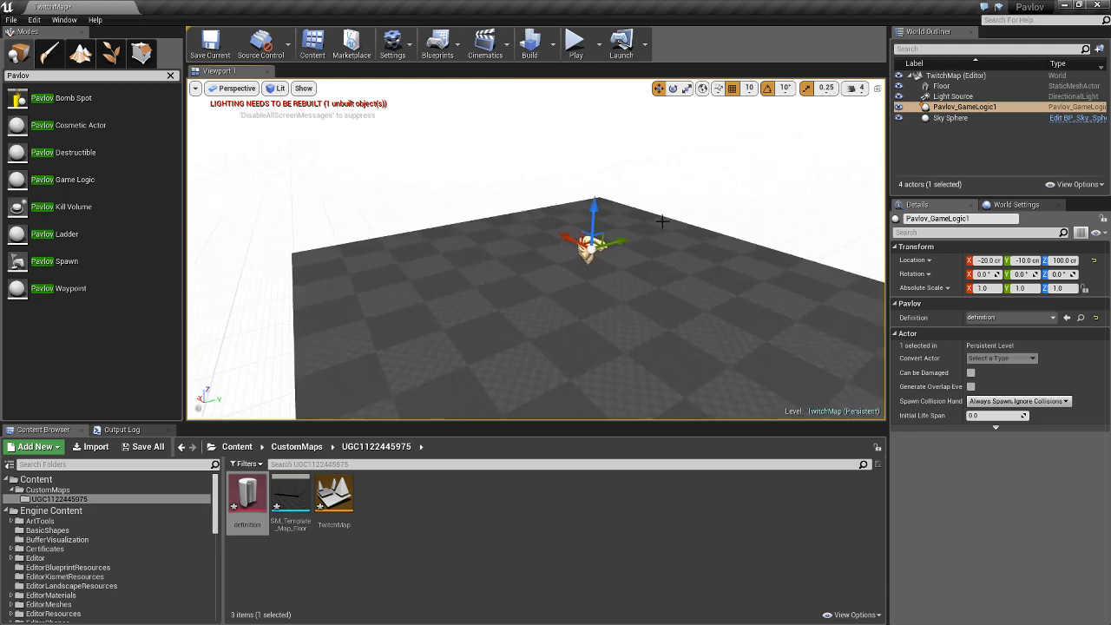
left_click_drag(585, 213, 587, 143)
left_click_drag(580, 186, 568, 271)
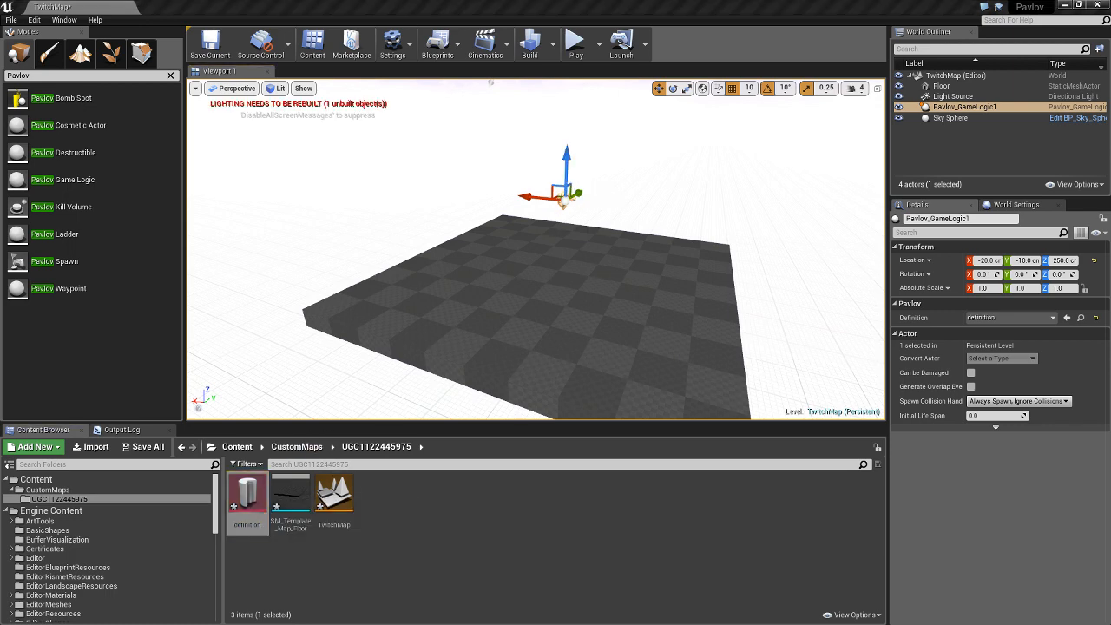
Enlarge and reposition the definition asset's editor window and set the Label to Twitch Map
left_click_drag(1110, 139, 625, 102)
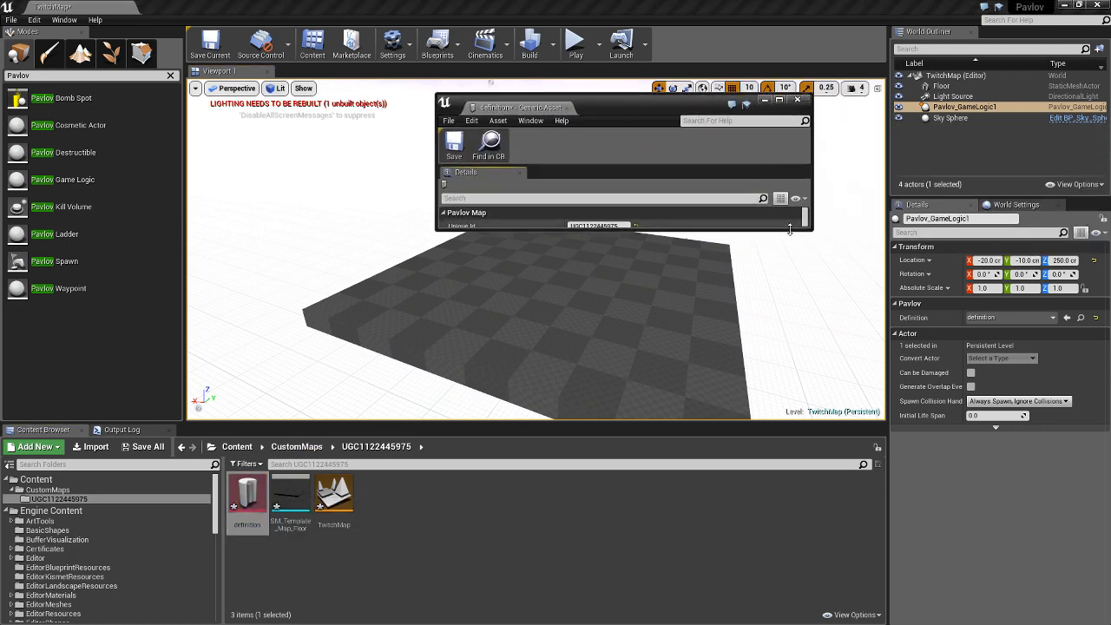
left_click_drag(769, 230, 770, 426)
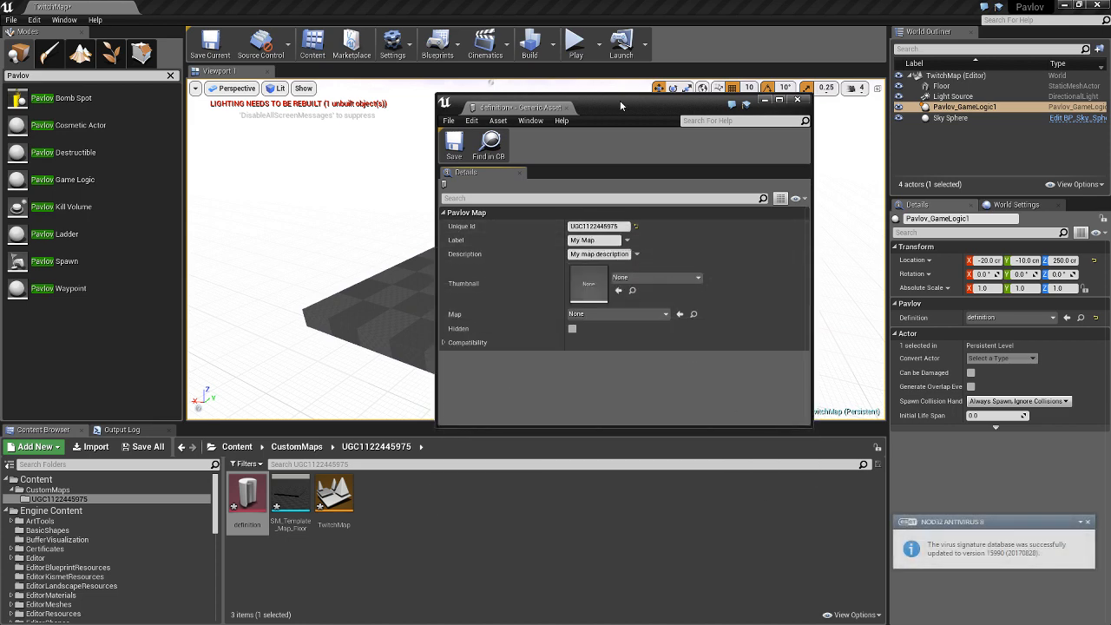
left_click_drag(620, 102, 630, 48)
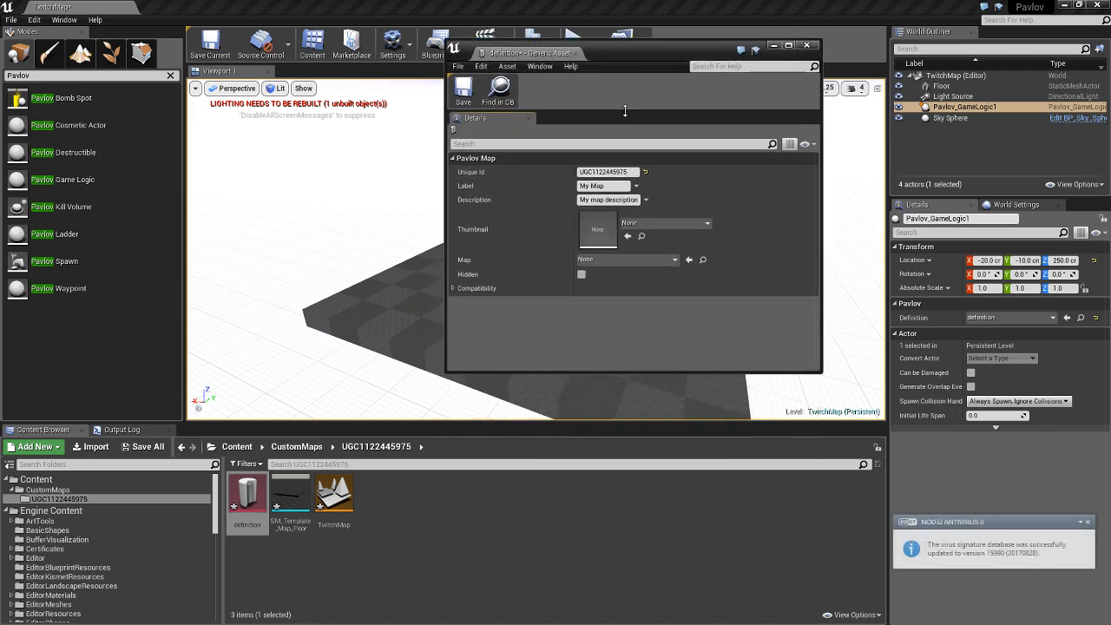
left_click(613, 184)
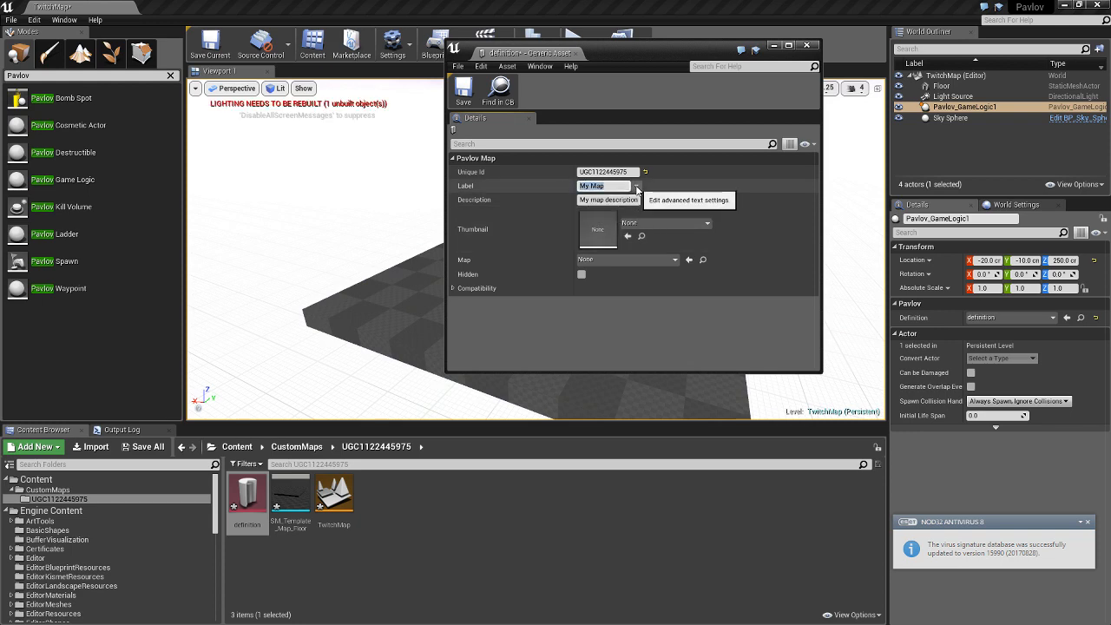
type("Twitch Map")
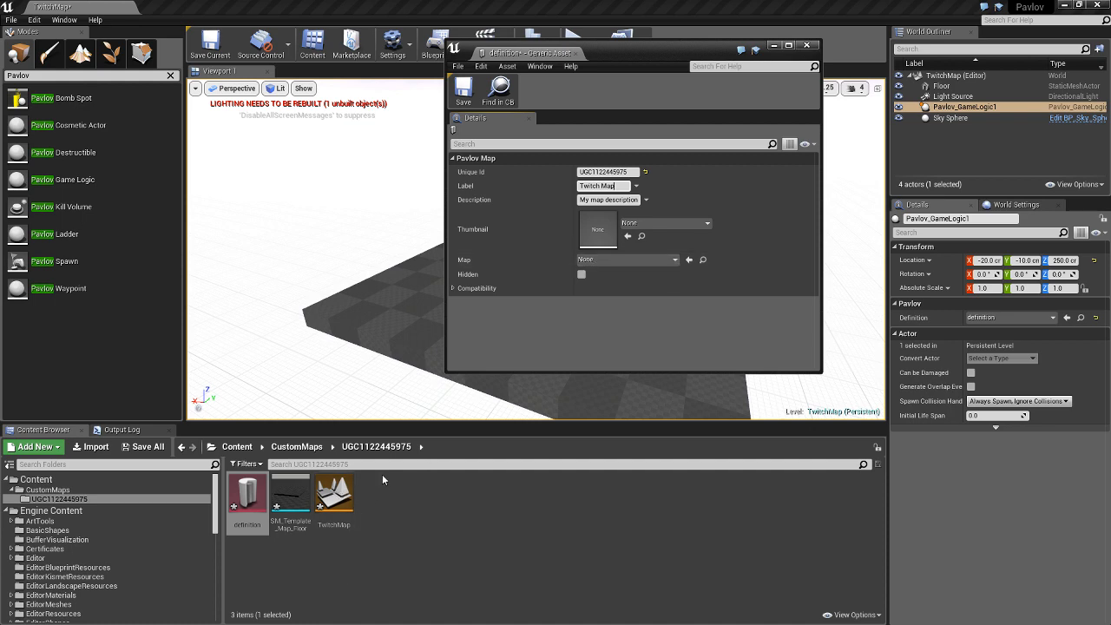
left_click(678, 262)
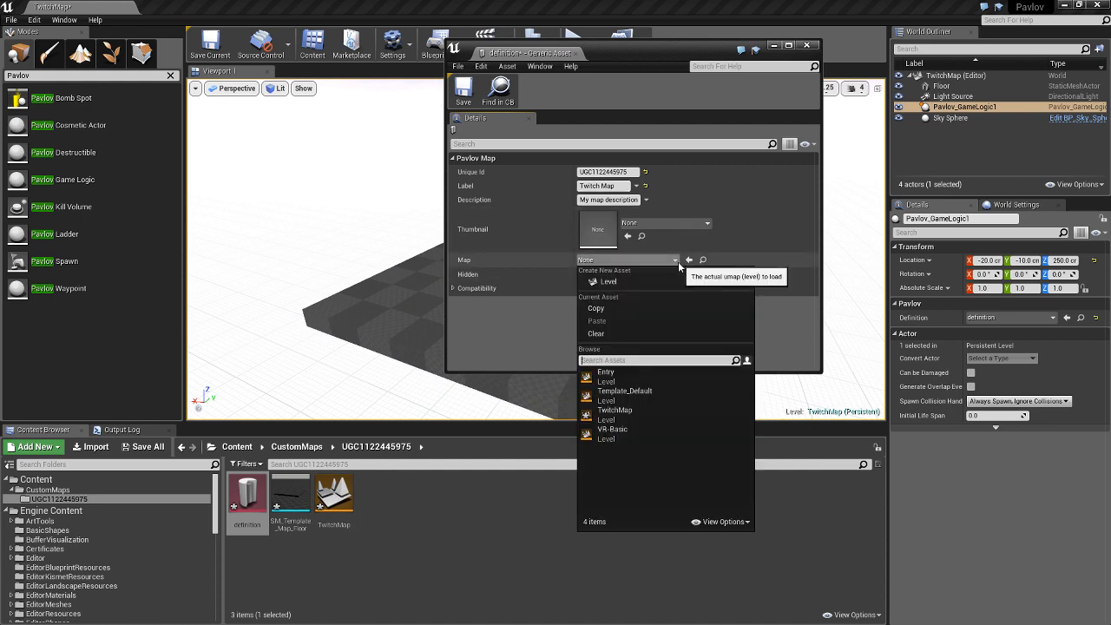
left_click(678, 261)
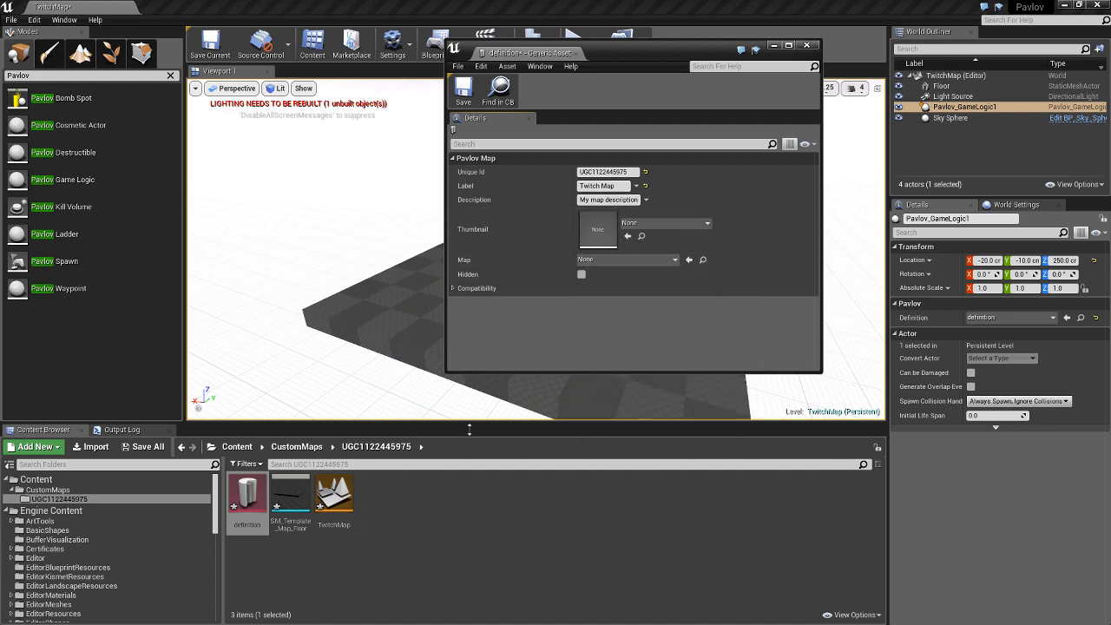
left_click(335, 491)
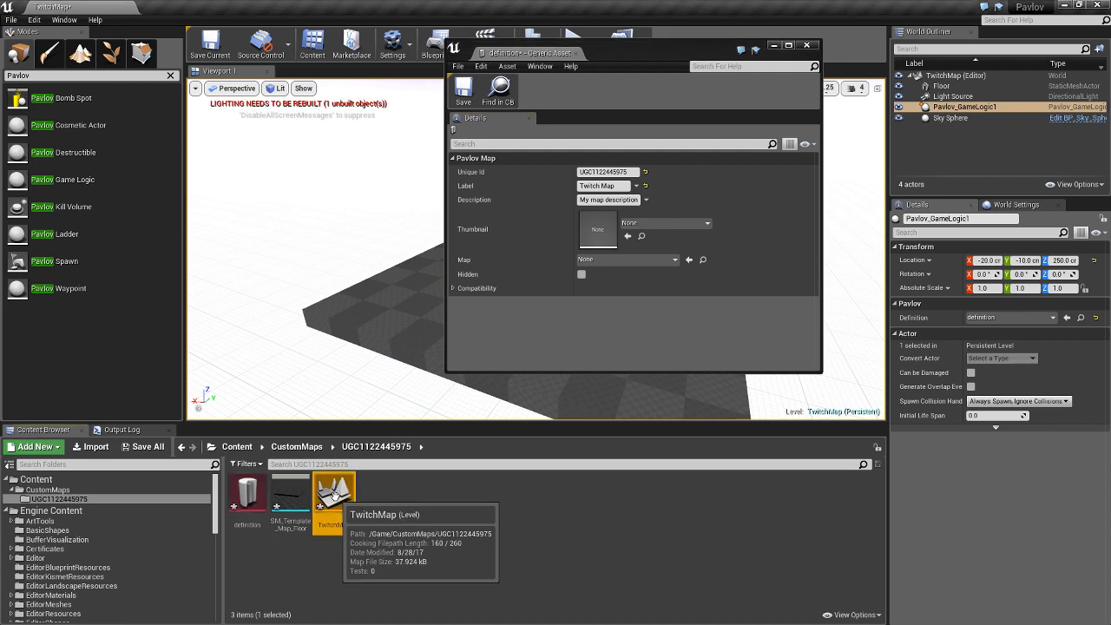
left_click(691, 261)
Turn off Show Engine Content in the level picker of the definition's Map property
left_click(676, 260)
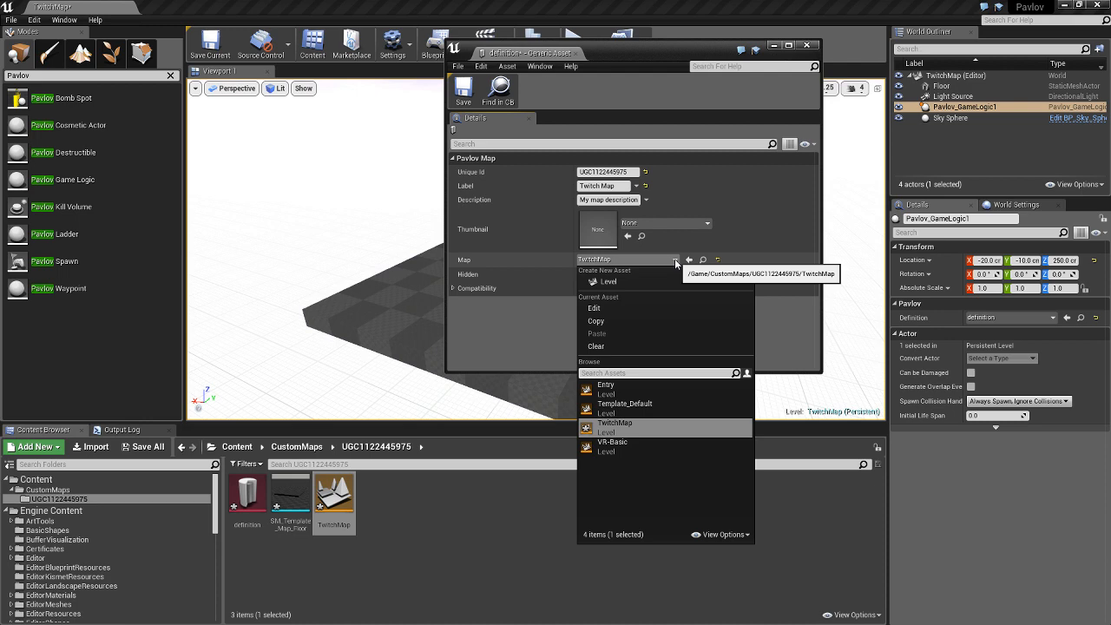
left_click(722, 535)
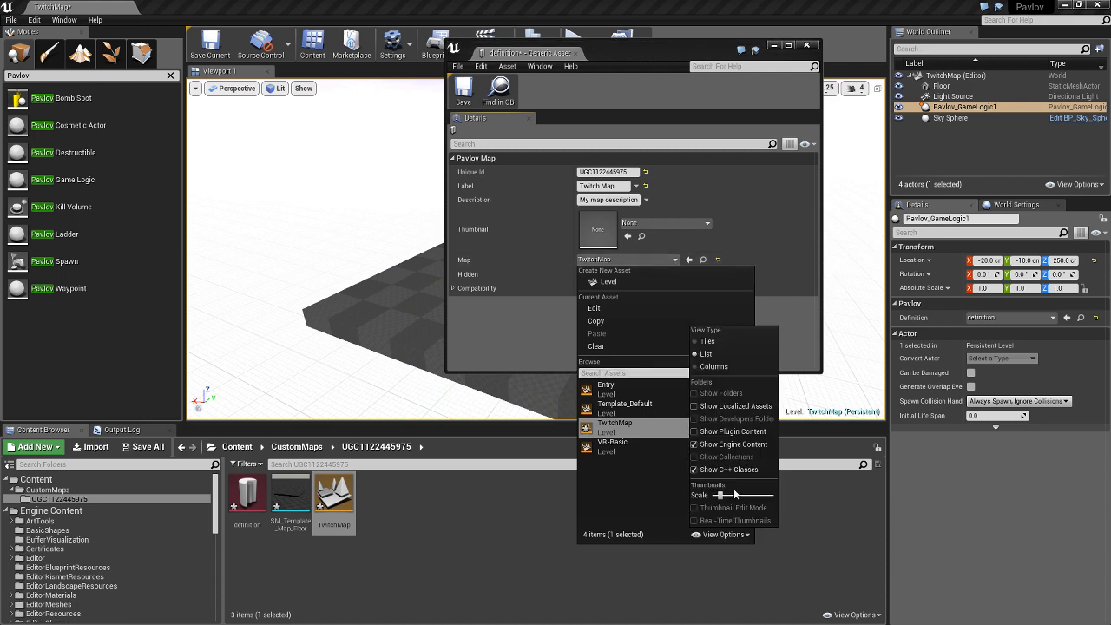
left_click(731, 445)
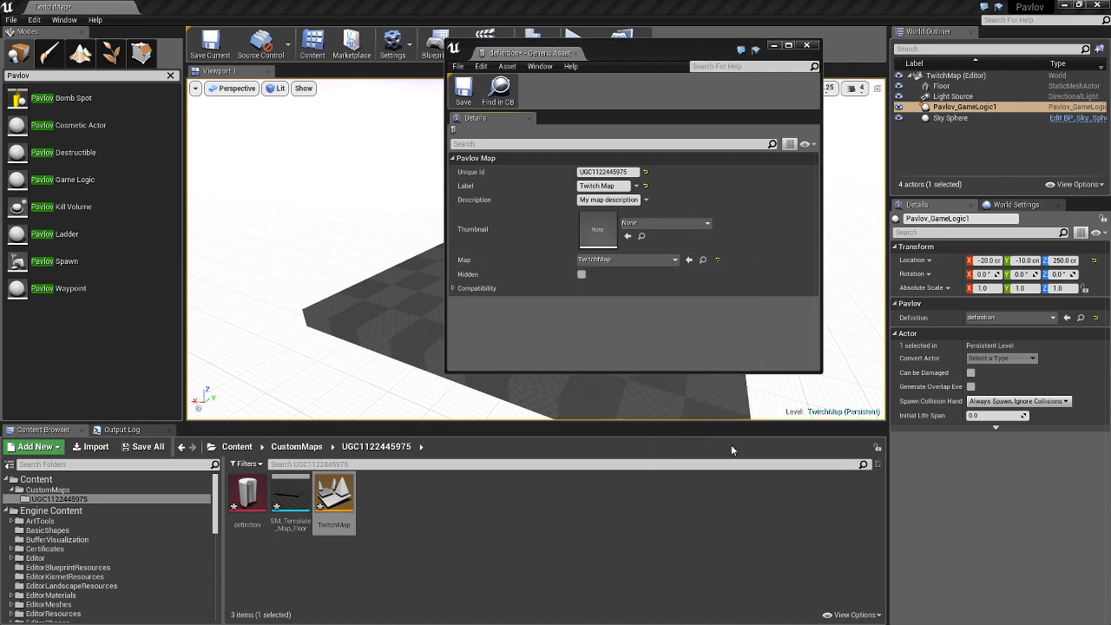
left_click(676, 260)
left_click(608, 369)
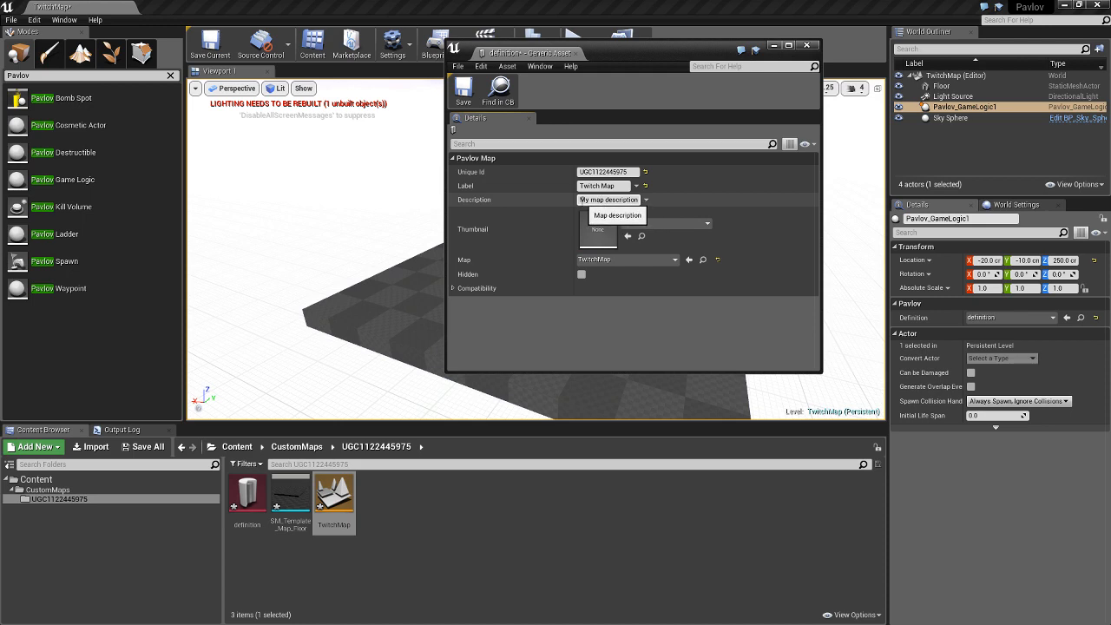
Save the definition asset with its default description and close its editor window
left_click(580, 200)
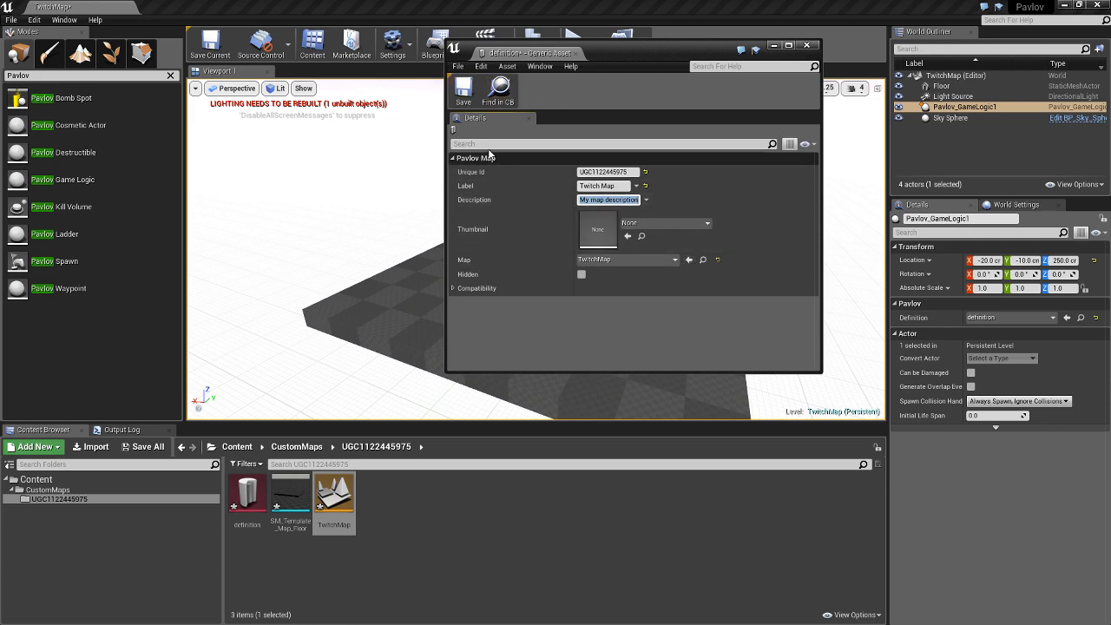
left_click(464, 88)
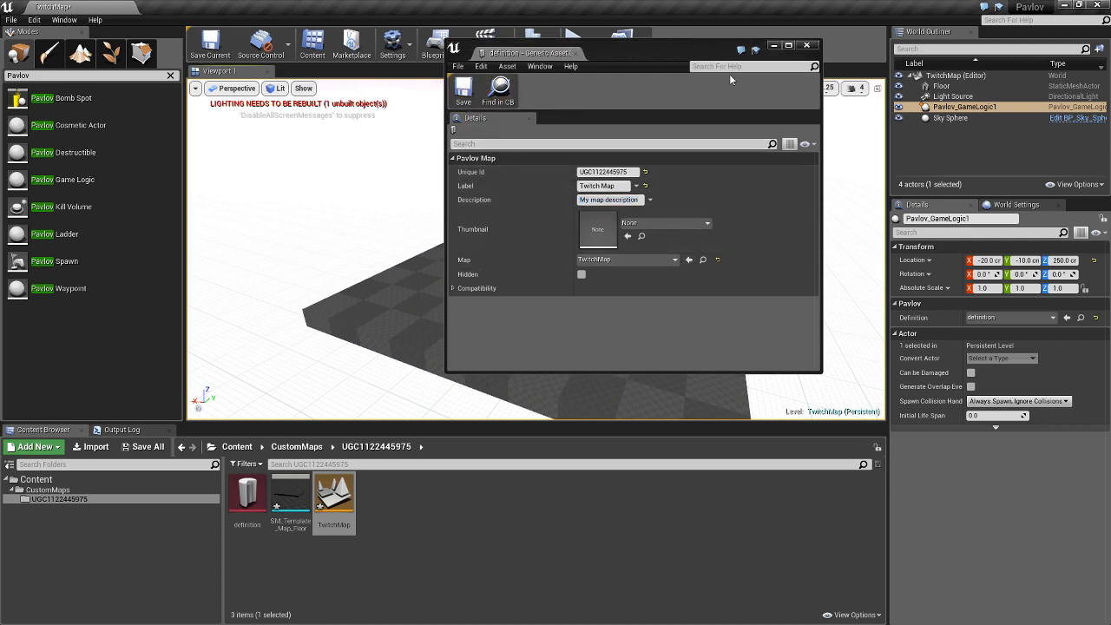
left_click(806, 45)
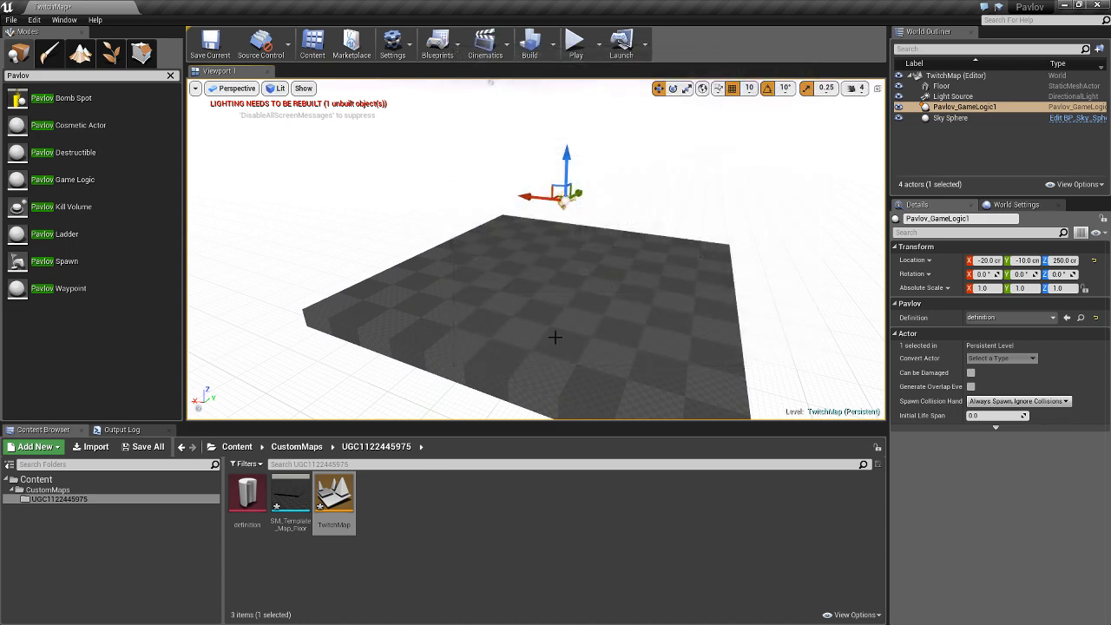
Place a Pavlov Spawn actor on the floor at about X 310, Y -330 cm
right_click_drag(556, 336, 778, 293)
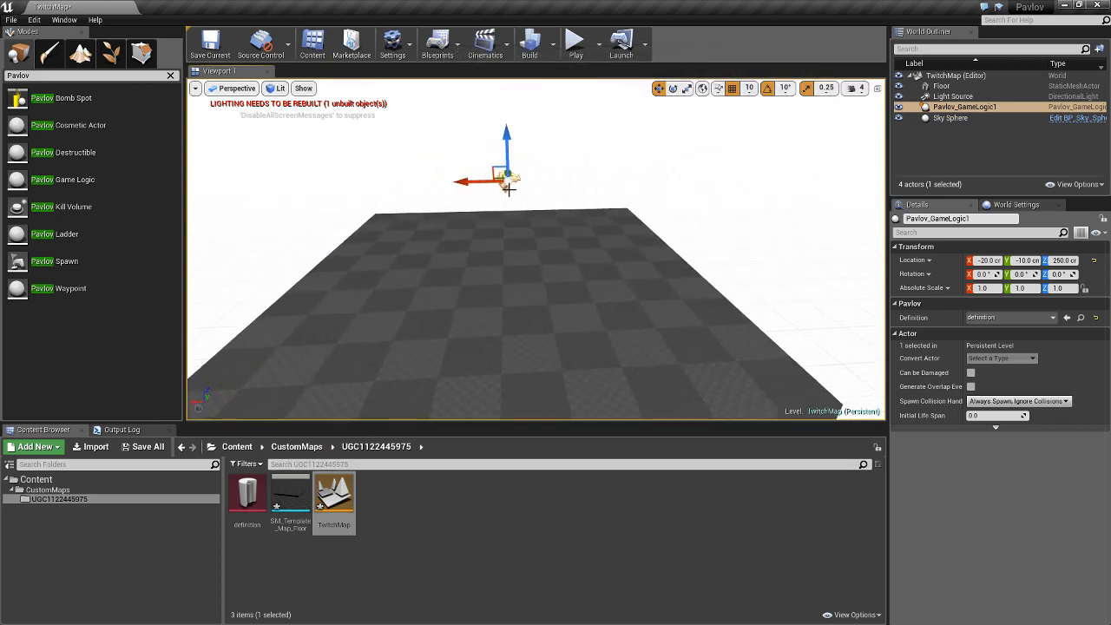
right_click_drag(359, 380, 390, 373)
mouse_move(603, 342)
right_mouse_down()
mouse_move(660, 321)
mouse_move(573, 347)
mouse_move(604, 342)
right_mouse_up()
right_click_drag(702, 305, 712, 243)
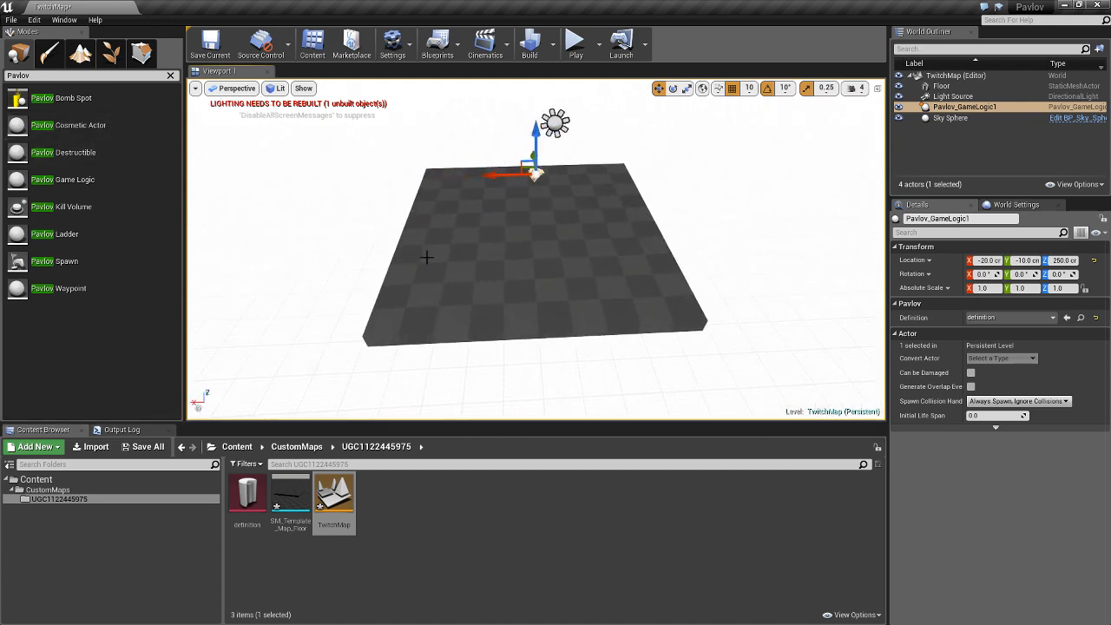
mouse_move(621, 283)
right_mouse_down()
mouse_move(556, 260)
mouse_move(576, 295)
mouse_move(541, 250)
mouse_move(613, 288)
right_mouse_up()
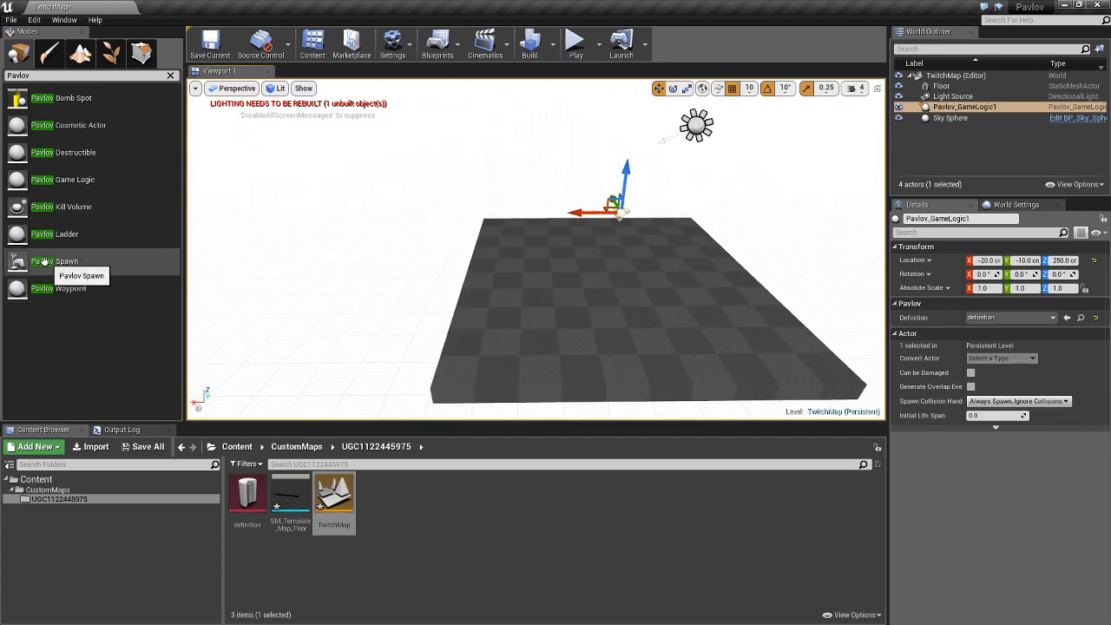
left_click_drag(45, 261, 517, 339)
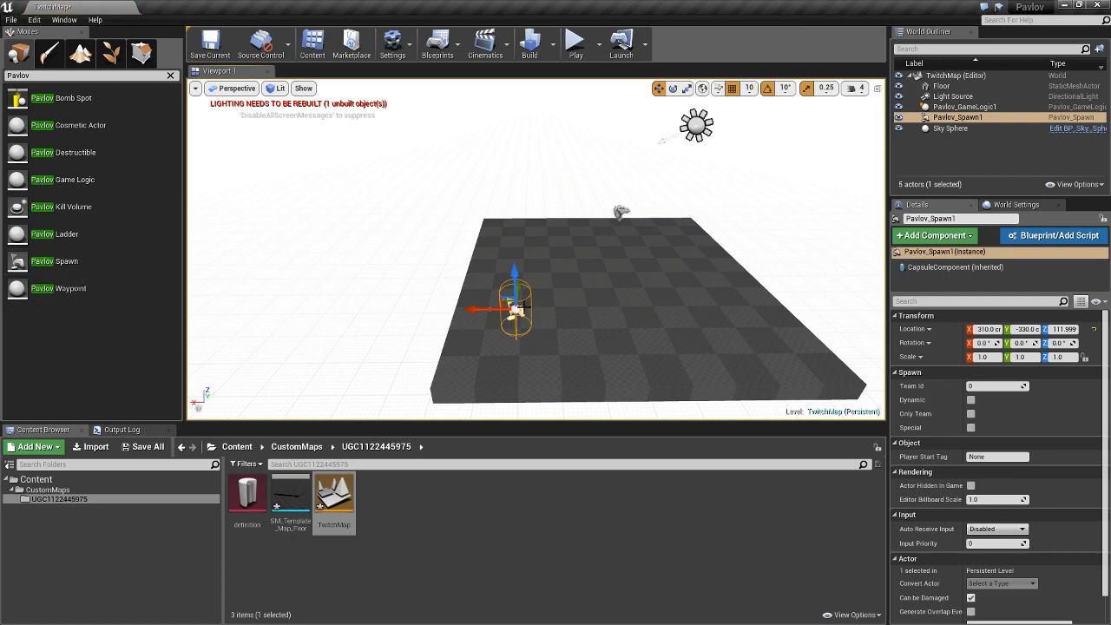
Rotate the Pavlov Spawn 120° about the Z axis so it faces the middle of the floor
key("e")
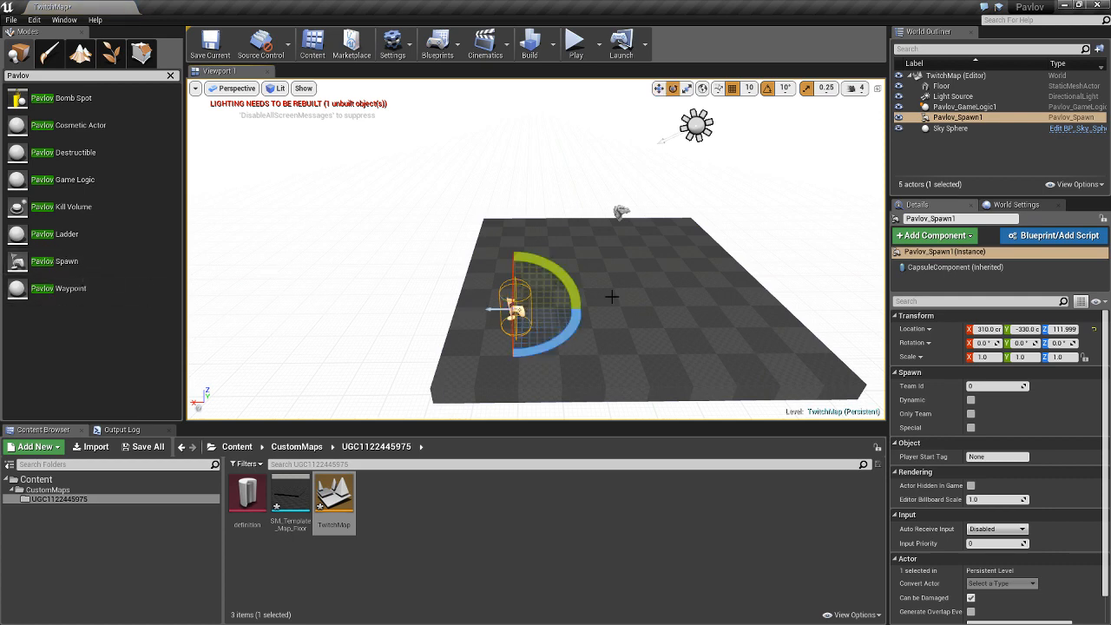
key("r")
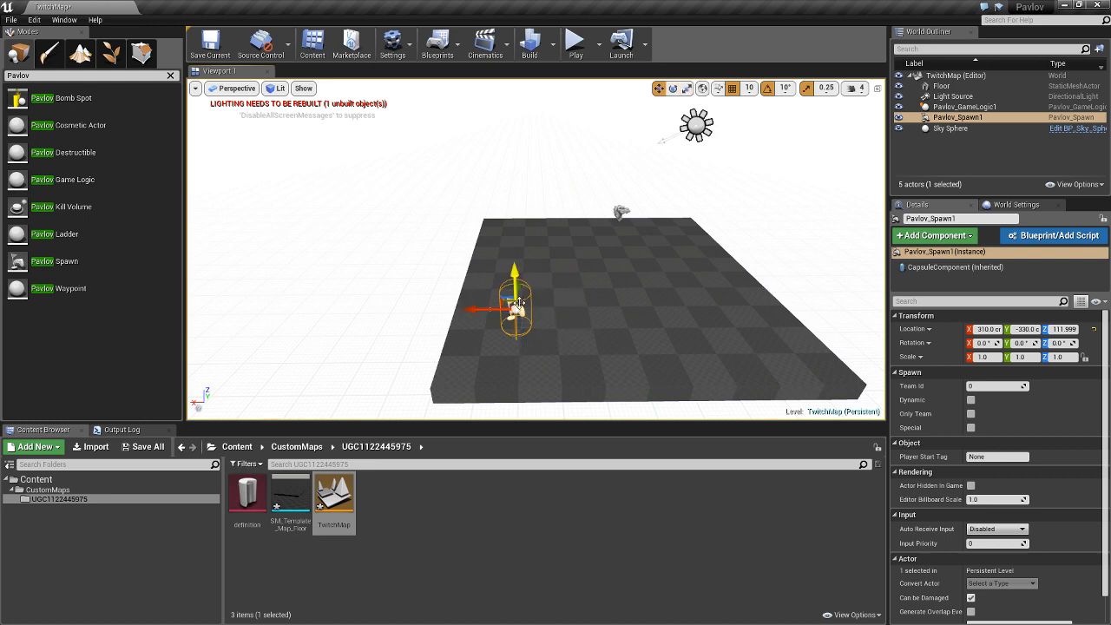
key("e")
key("r")
key("e")
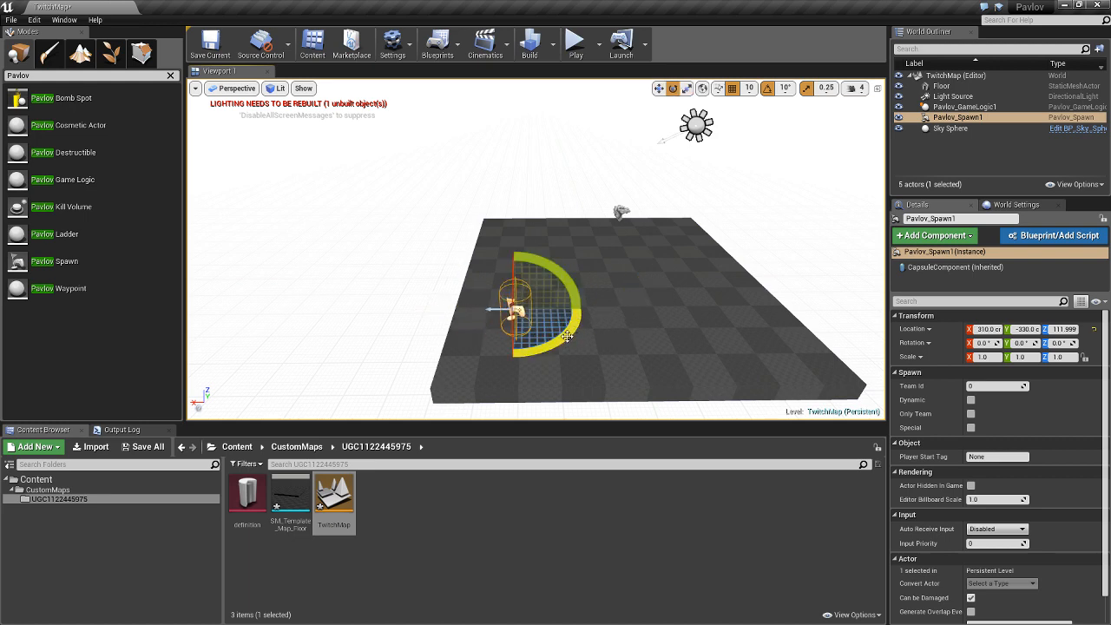
mouse_move(570, 334)
left_mouse_down()
mouse_move(546, 348)
mouse_move(573, 336)
left_mouse_up()
Scale the Floor to 2.0 in both X and Y, keeping its thickness
key("r")
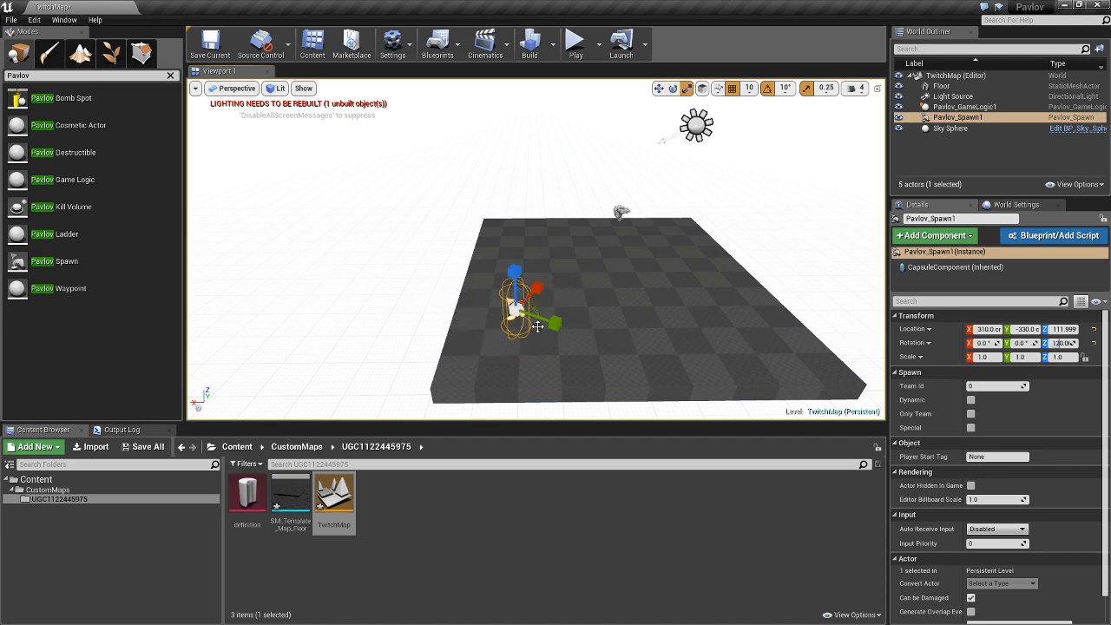
right_click_drag(655, 331, 662, 331)
scroll(651, 316, "down", 3)
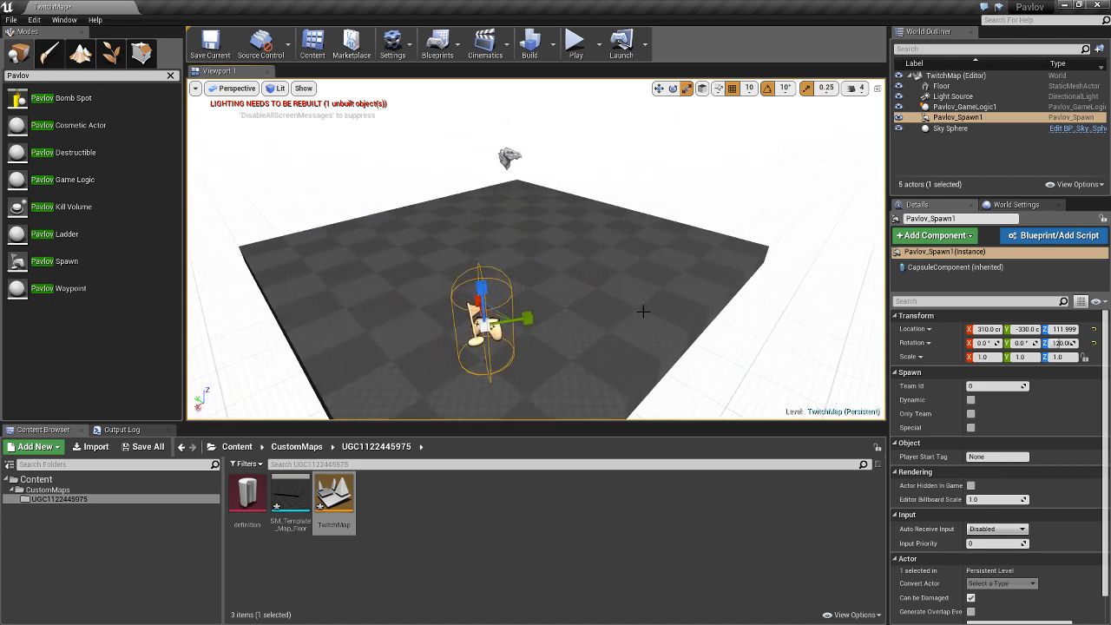
left_click(716, 322)
key("f")
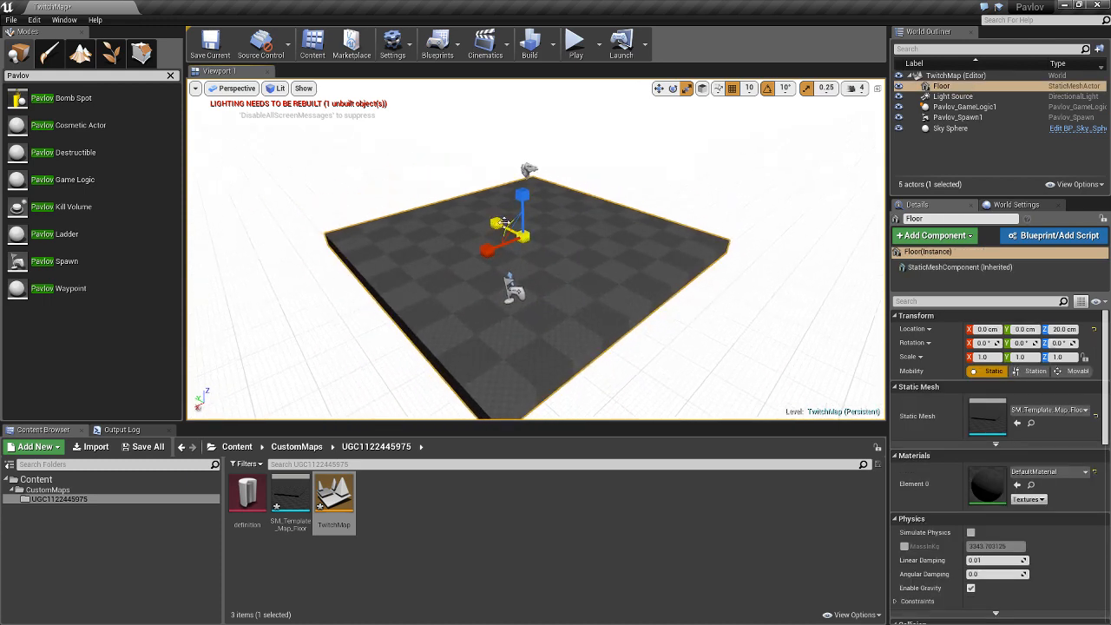
left_click_drag(495, 224, 473, 258)
right_click_drag(640, 269, 512, 244)
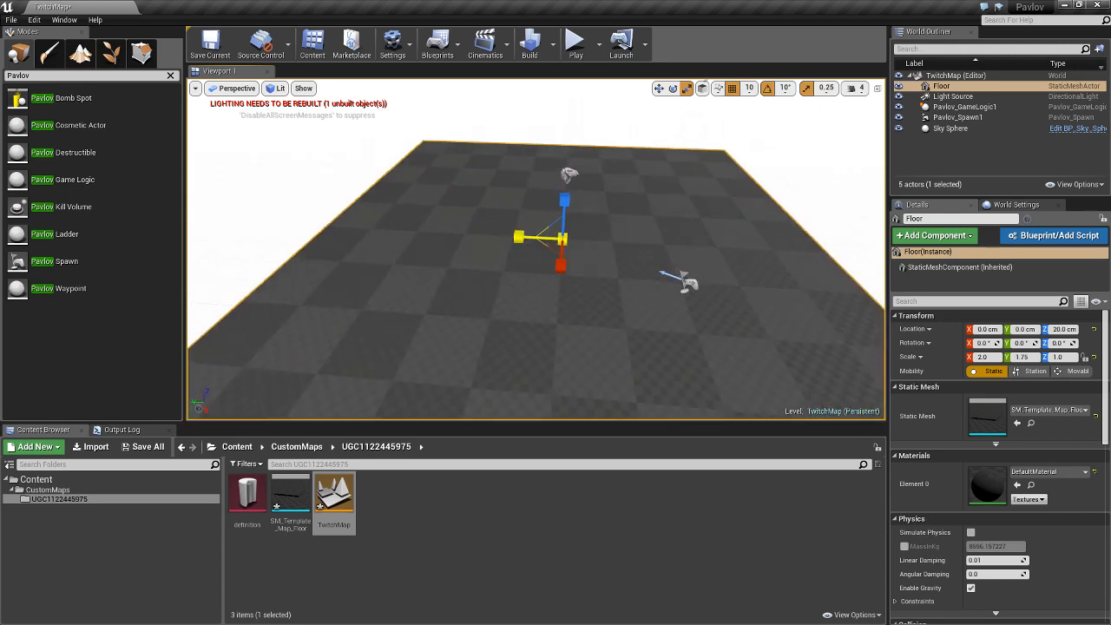
left_click_drag(518, 236, 499, 236)
right_click_drag(664, 241, 521, 243)
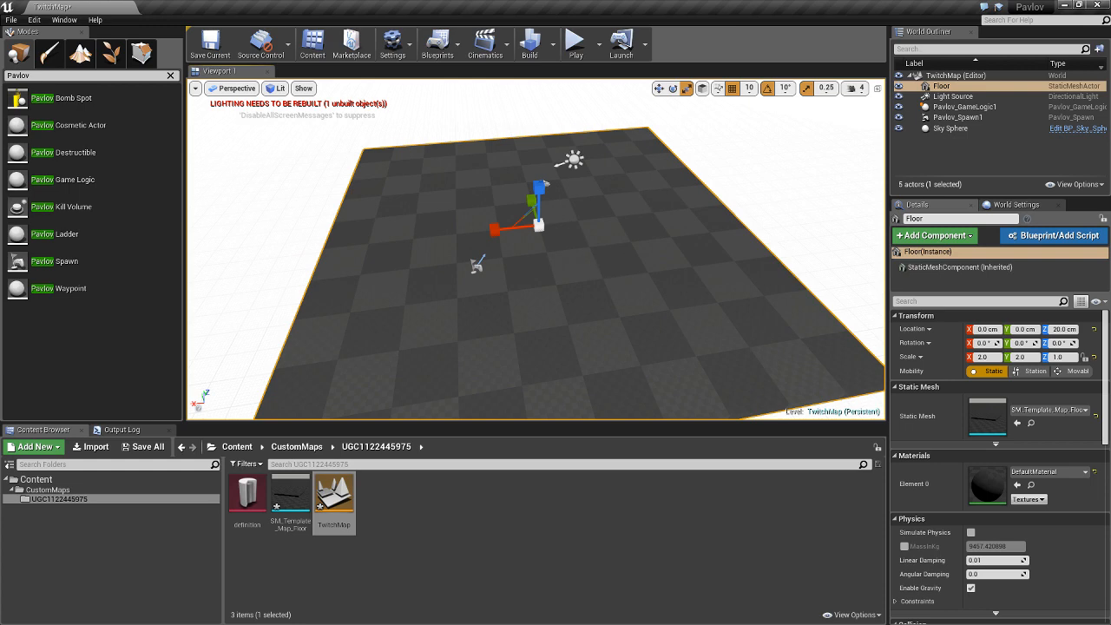
Move the Pavlov Spawn toward the floor's corner, to about X 598, Y -642 cm
left_click(476, 265)
key("f")
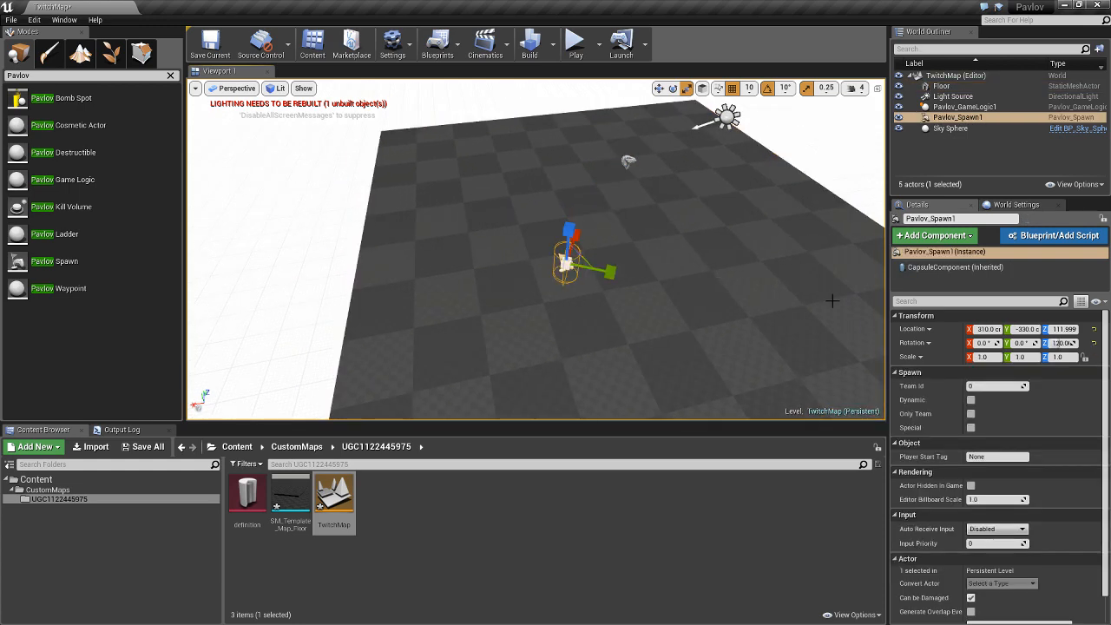
right_click_drag(602, 261, 569, 259)
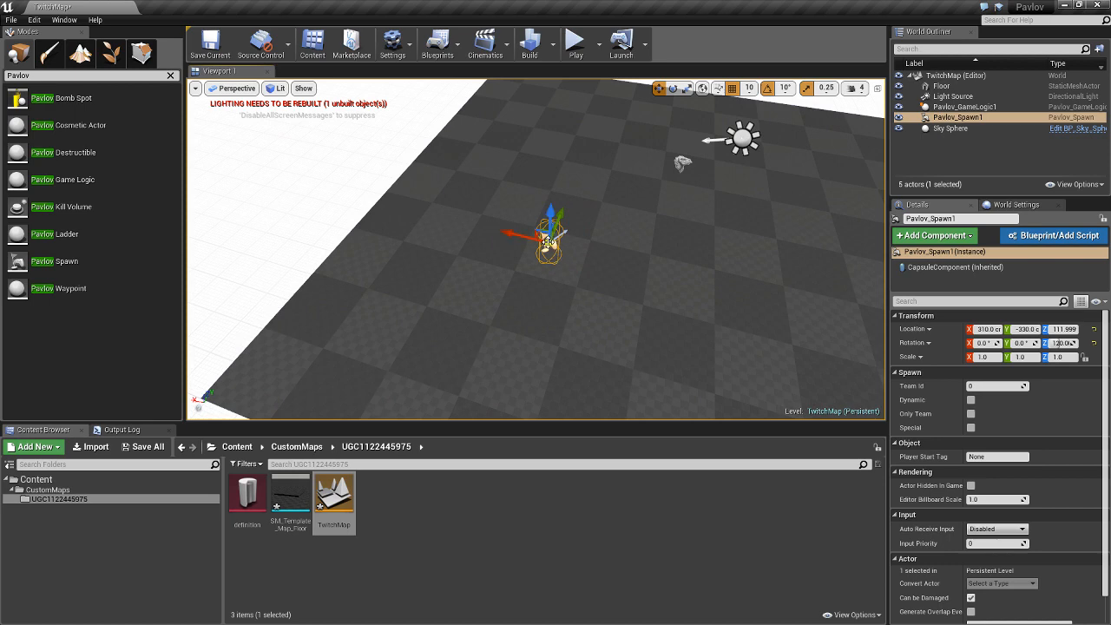
left_click_drag(548, 241, 367, 281)
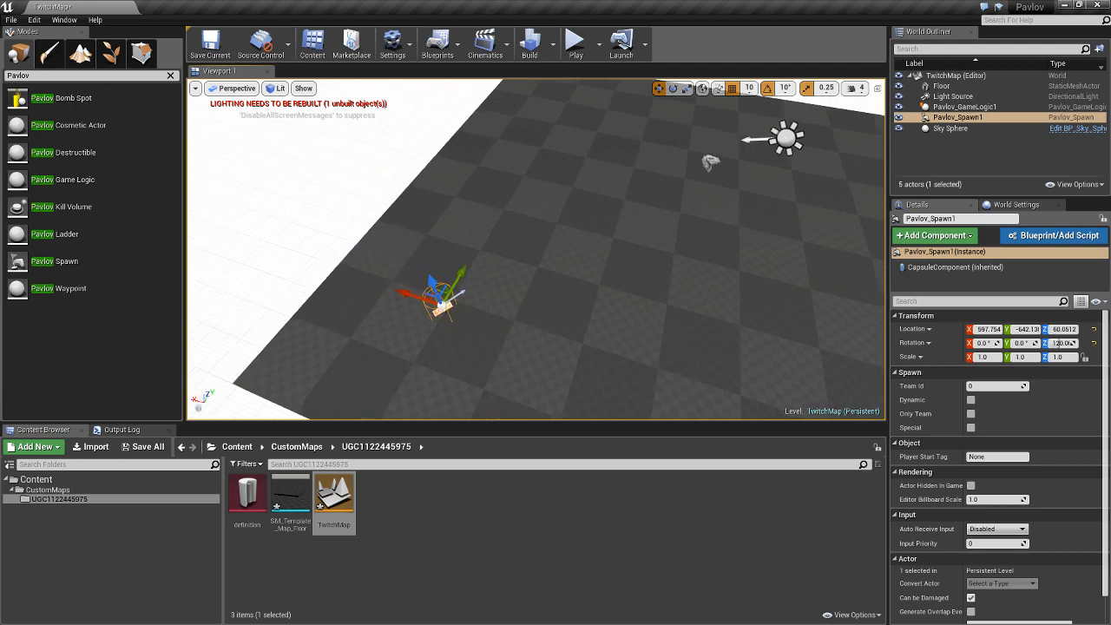
Raise the Pavlov Spawn to about Z 200 cm to free it from the floor, and snap it down onto the surface
mouse_move(456, 333)
right_mouse_down()
mouse_move(434, 321)
mouse_move(439, 296)
mouse_move(456, 333)
right_mouse_up()
key("w")
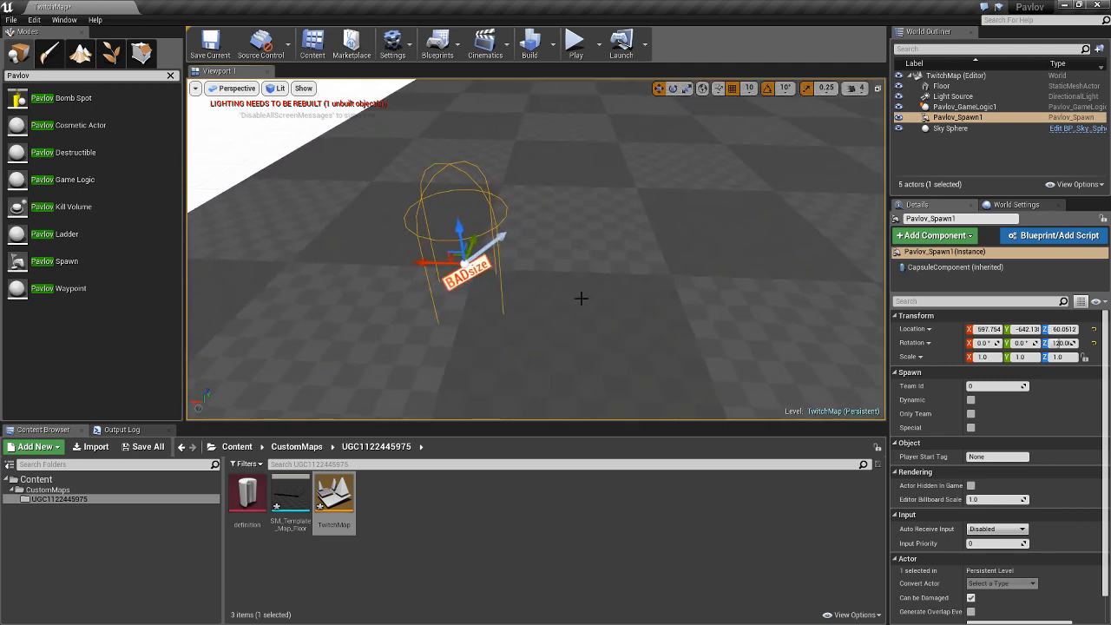
key("s")
right_click_drag(580, 298, 529, 253)
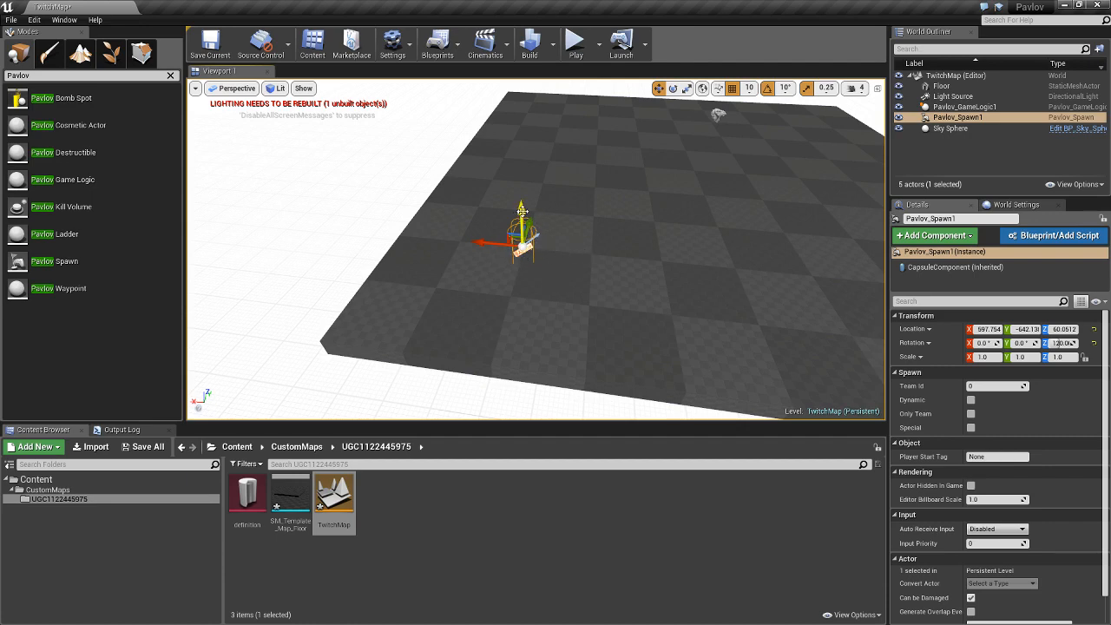
left_click_drag(521, 210, 521, 160)
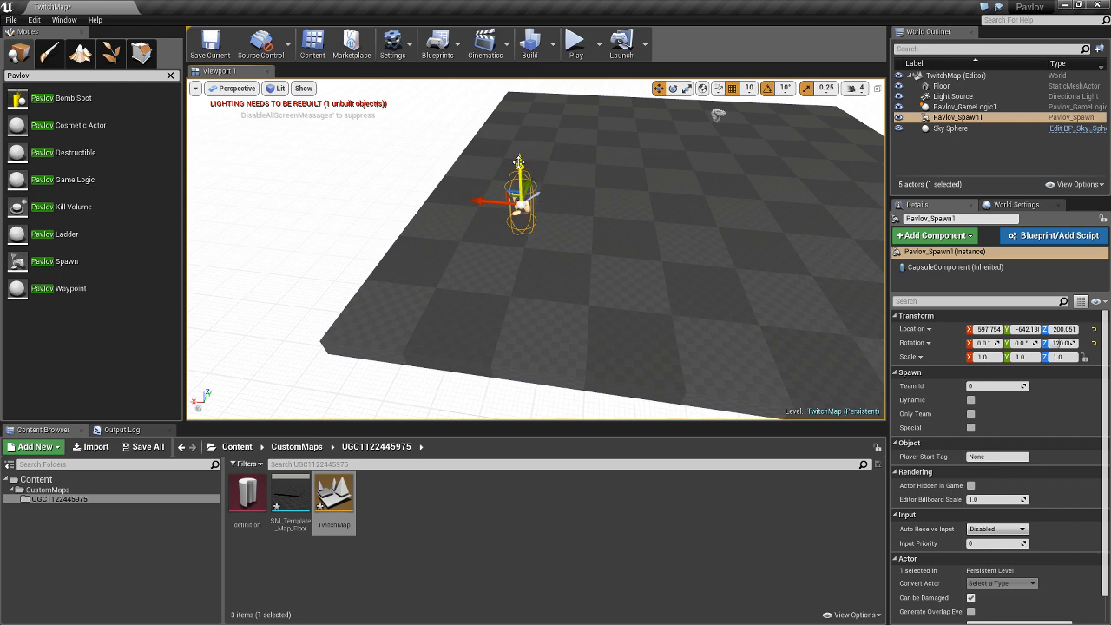
key("End")
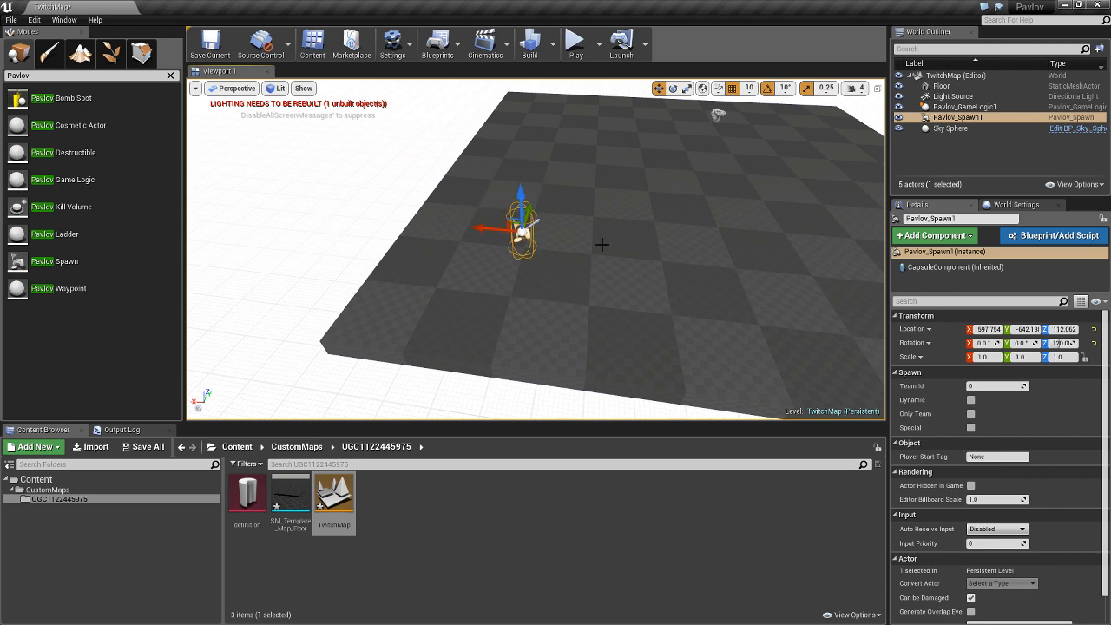
Examine the enlarged floor and the spawn's placement near its corner from several viewpoints
key("w")
right_click_drag(602, 283, 538, 243)
key("s")
right_click_drag(673, 262, 673, 321)
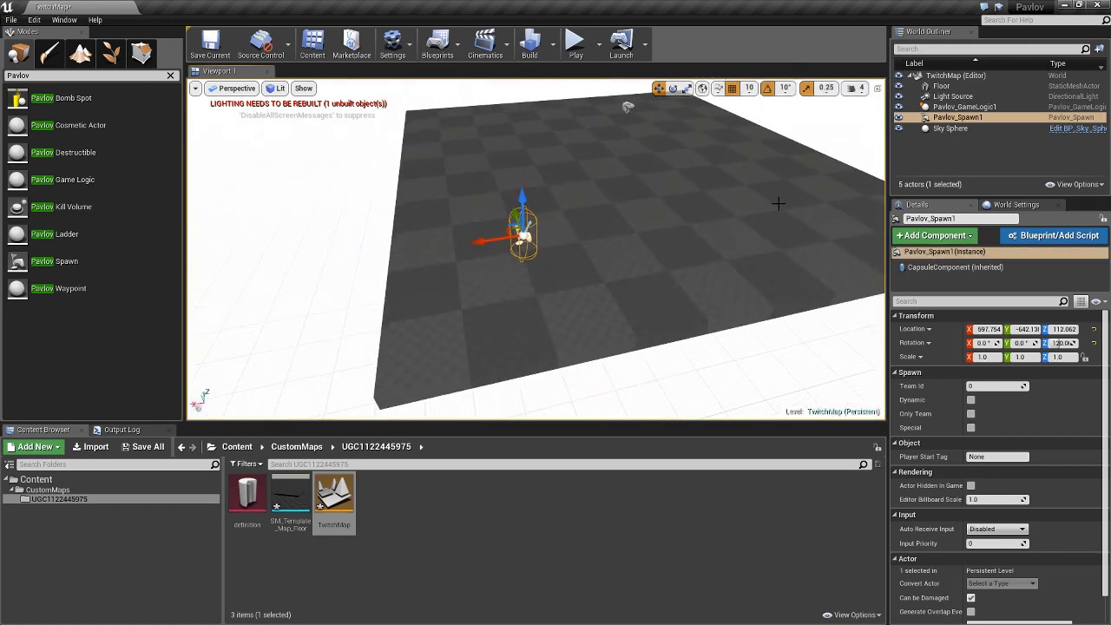
right_click_drag(535, 249, 564, 222)
key("s")
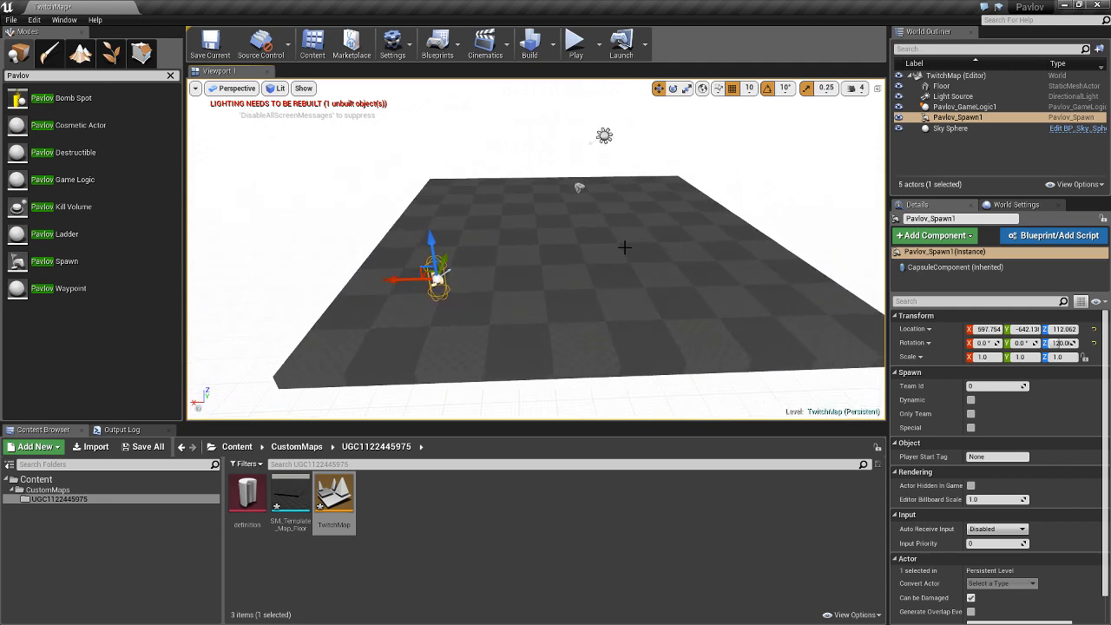
right_click_drag(625, 247, 535, 281)
key("e")
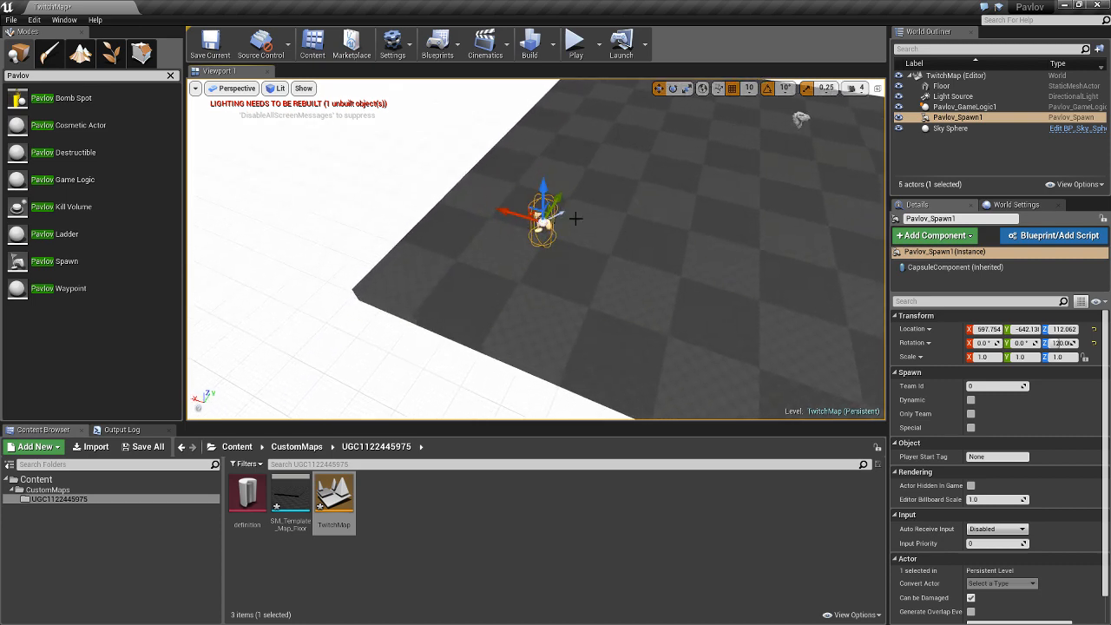
right_click_drag(575, 219, 615, 244)
key("s")
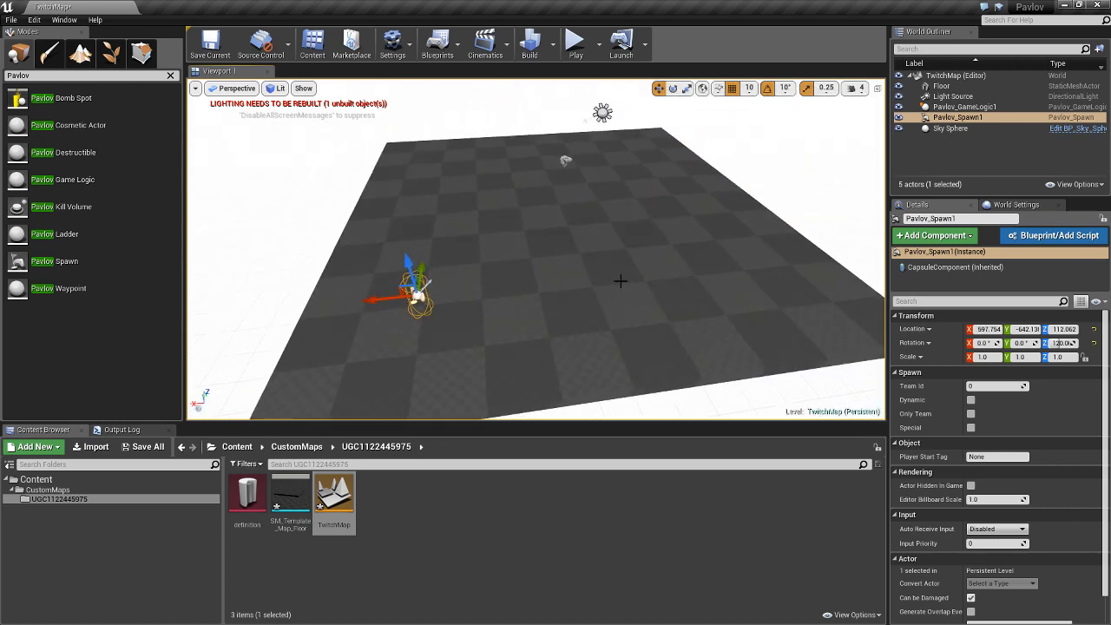
right_click_drag(604, 289, 446, 240)
key("d")
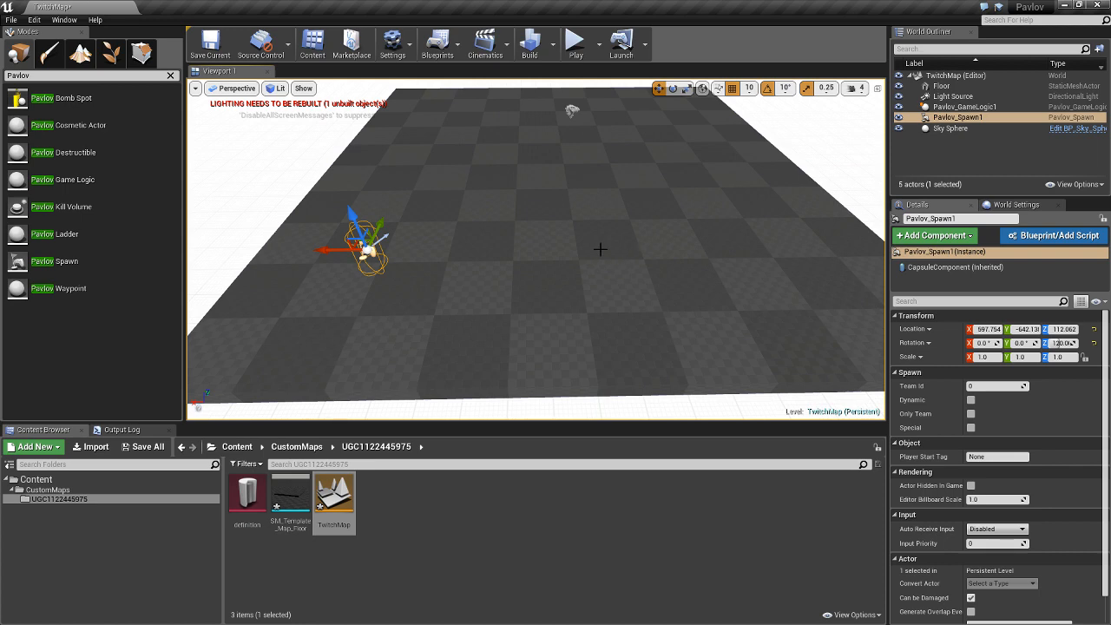
right_click_drag(600, 249, 469, 186)
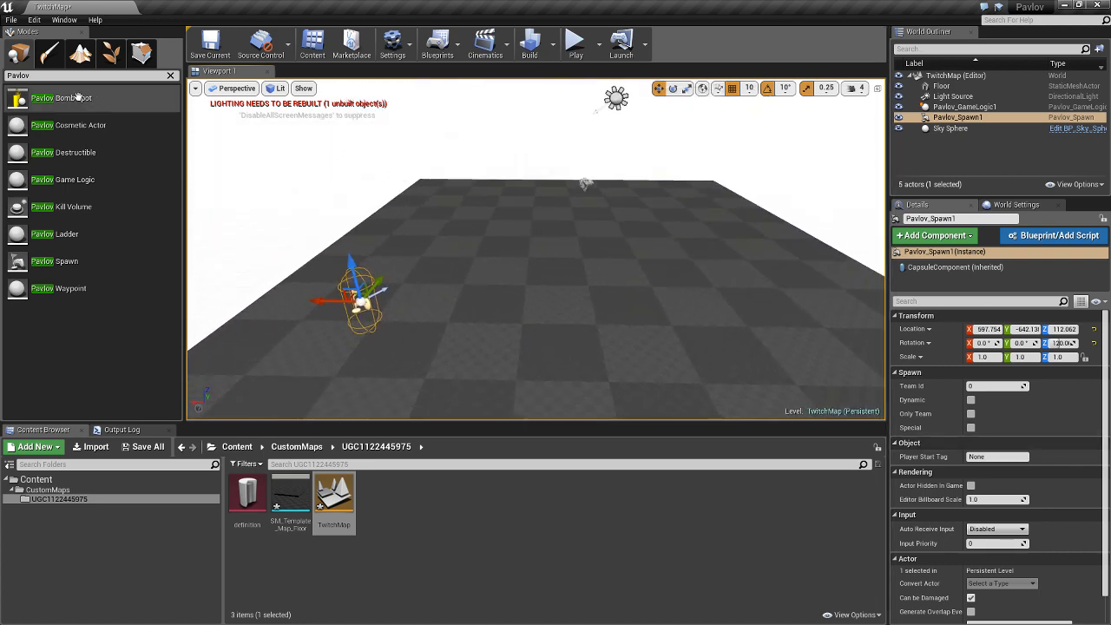
Clear the Pavlov search from the placeable actor classes
left_click(170, 75)
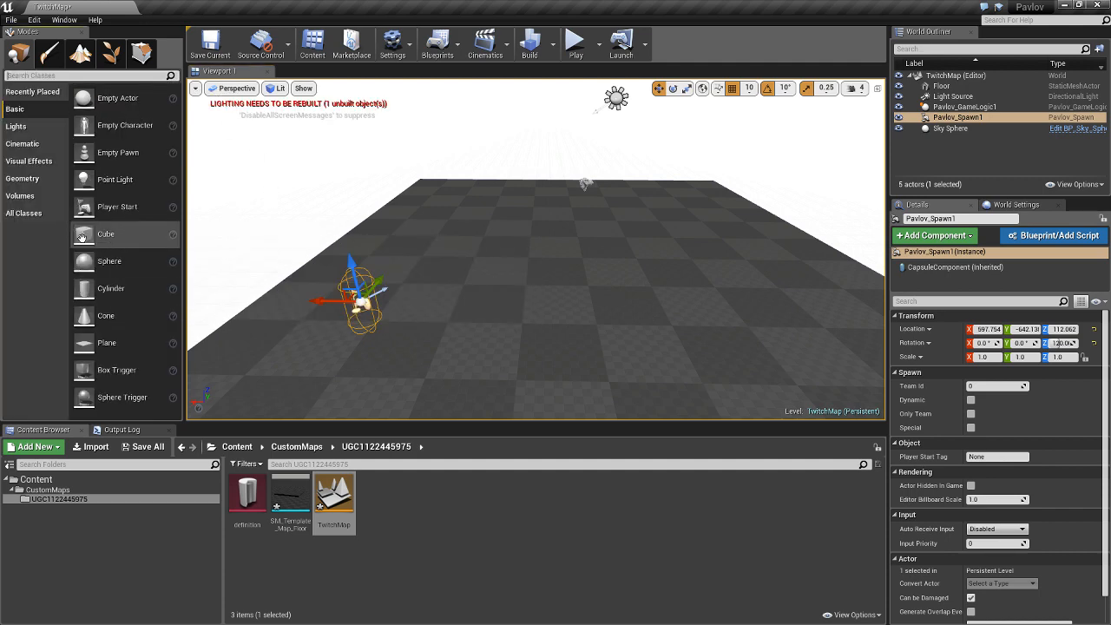
left_click_drag(83, 233, 565, 161)
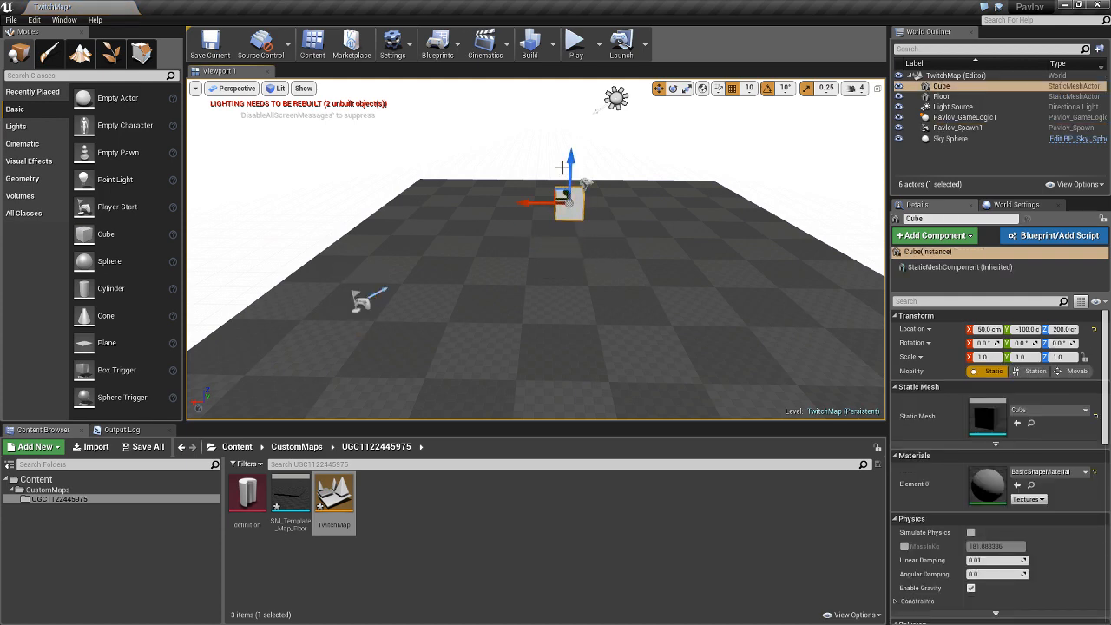
key("End")
right_click_drag(615, 244, 734, 286)
key("Delete")
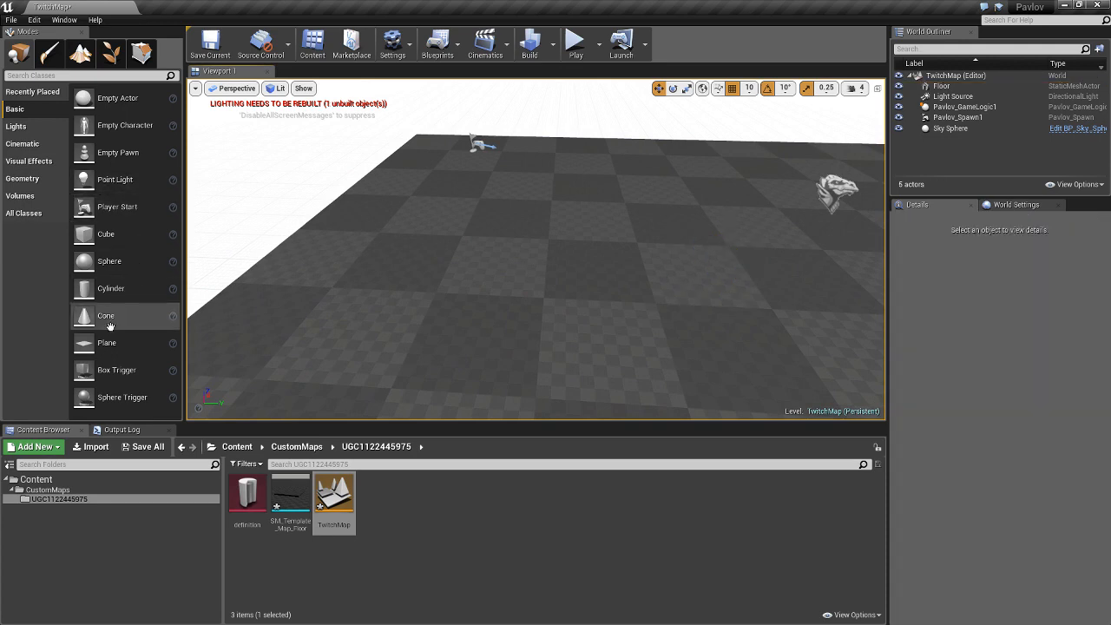
Add an additive Box geometry brush on the floor and position it at about X 340, Y -300, Z 120 cm
left_click(23, 179)
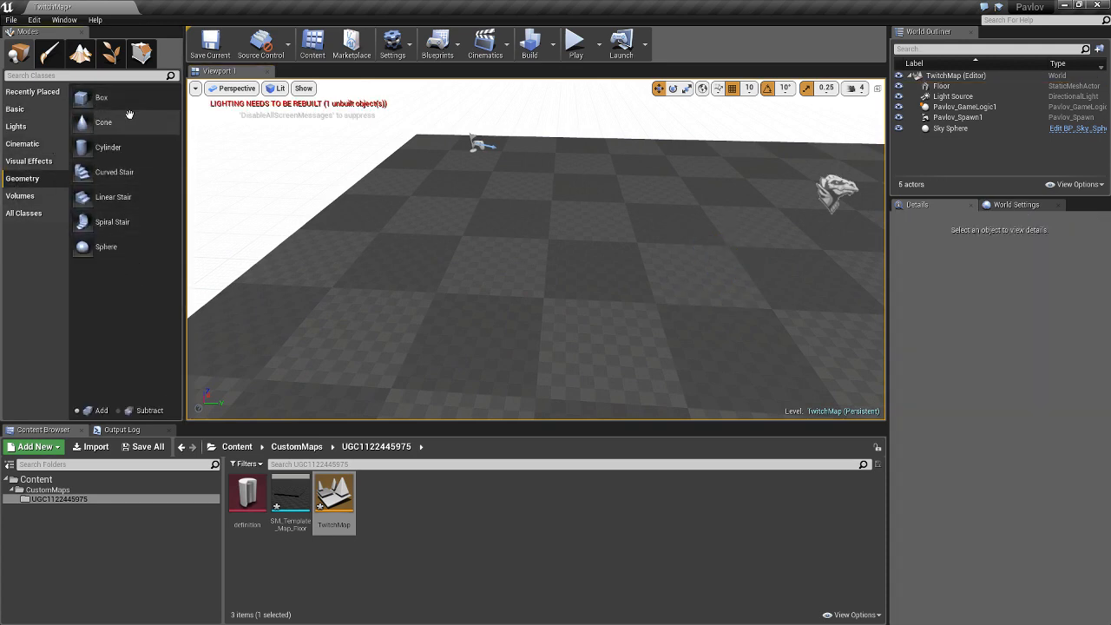
mouse_move(104, 98)
left_mouse_down()
mouse_move(590, 183)
mouse_move(586, 193)
left_mouse_up()
mouse_move(586, 193)
right_mouse_down()
mouse_move(536, 209)
mouse_move(563, 206)
right_mouse_up()
left_click_drag(538, 217, 566, 212)
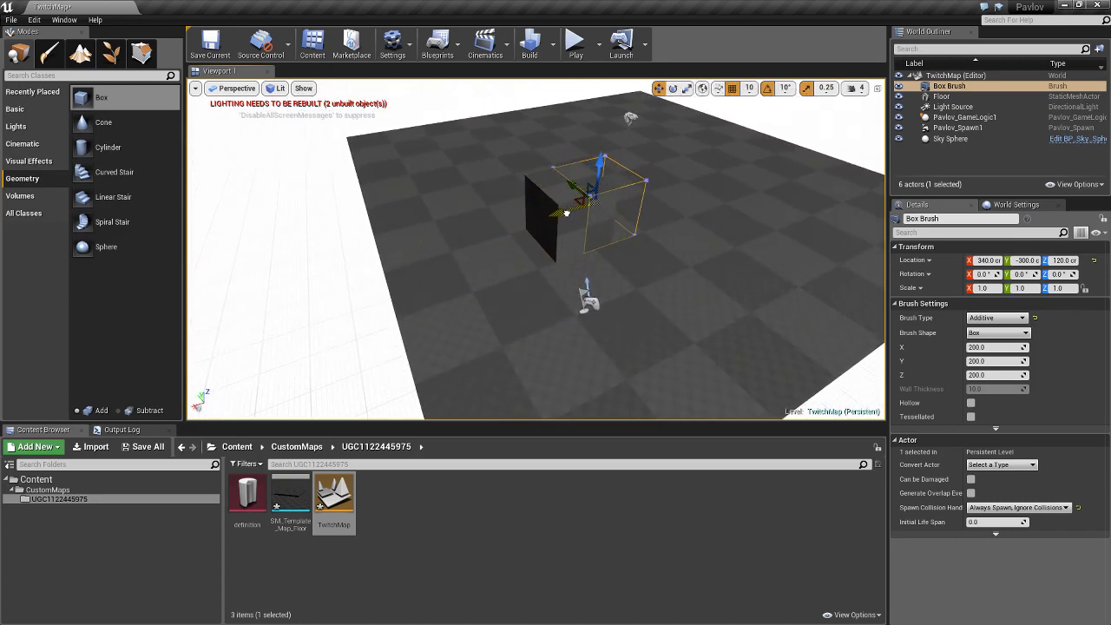
right_click_drag(702, 240, 726, 241)
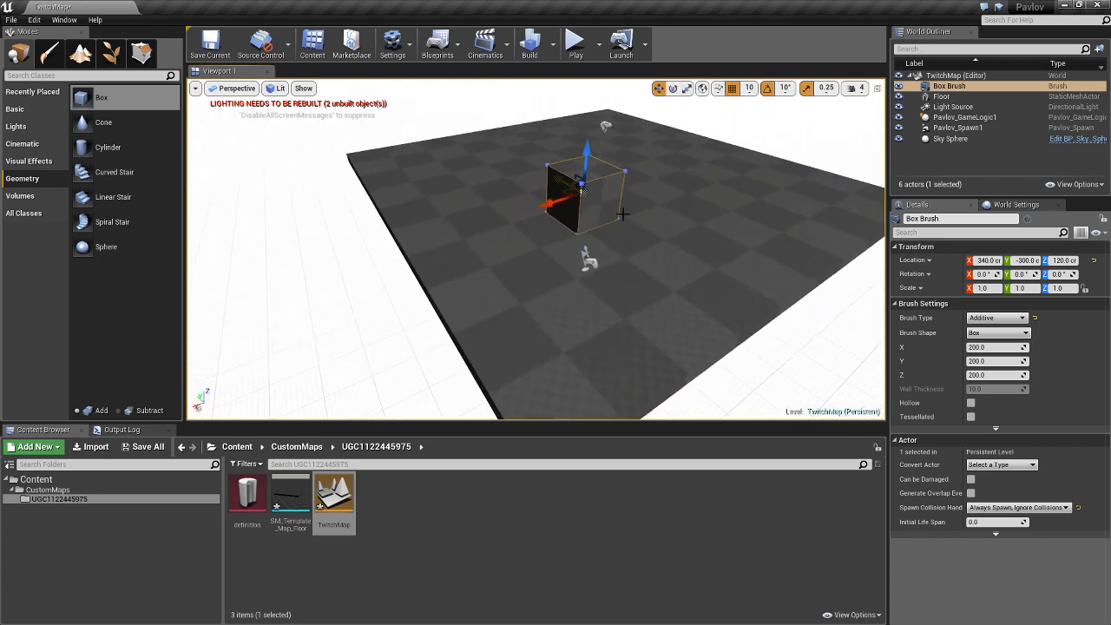
right_click_drag(604, 201, 532, 203)
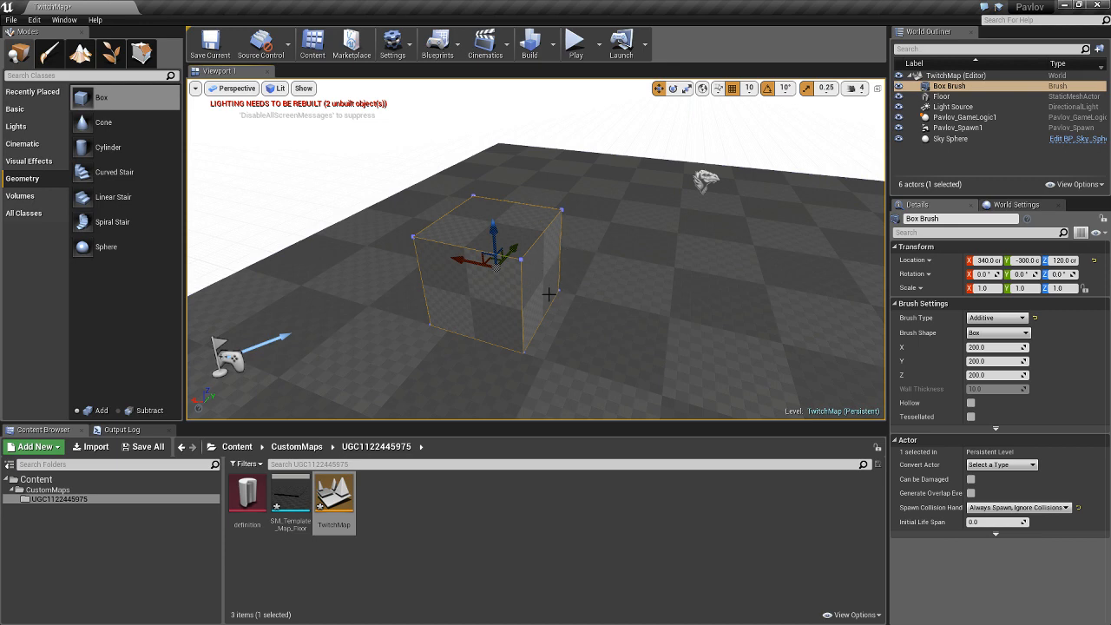
Reposition the first box brush nearer the player spawn, at about X 420 cm
left_click(477, 294)
right_click_drag(535, 307, 583, 306)
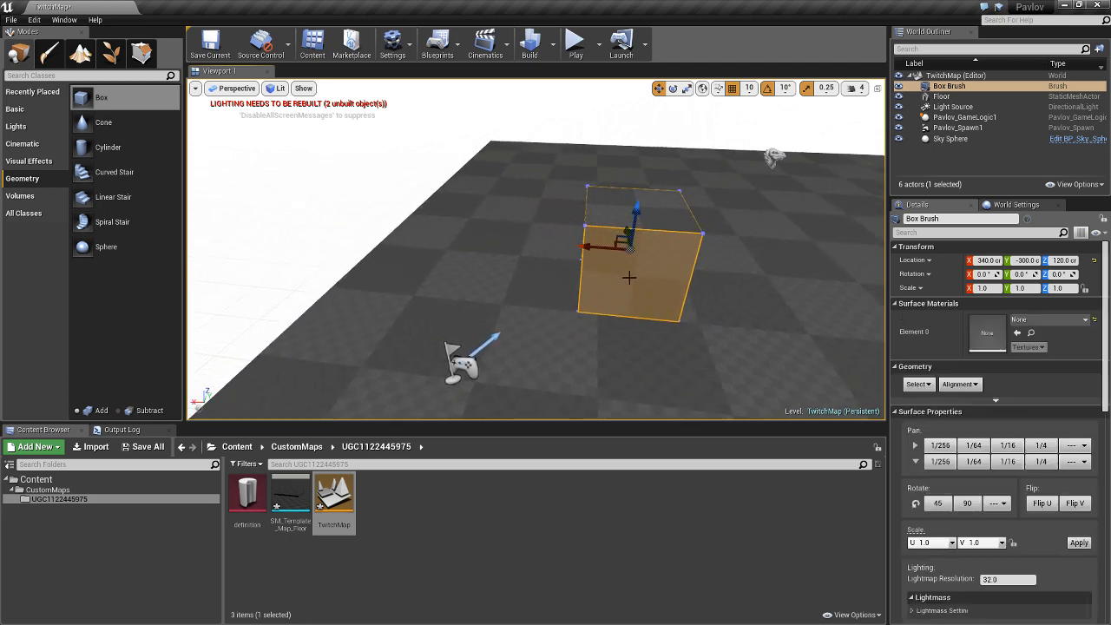
right_click_drag(646, 278, 690, 255)
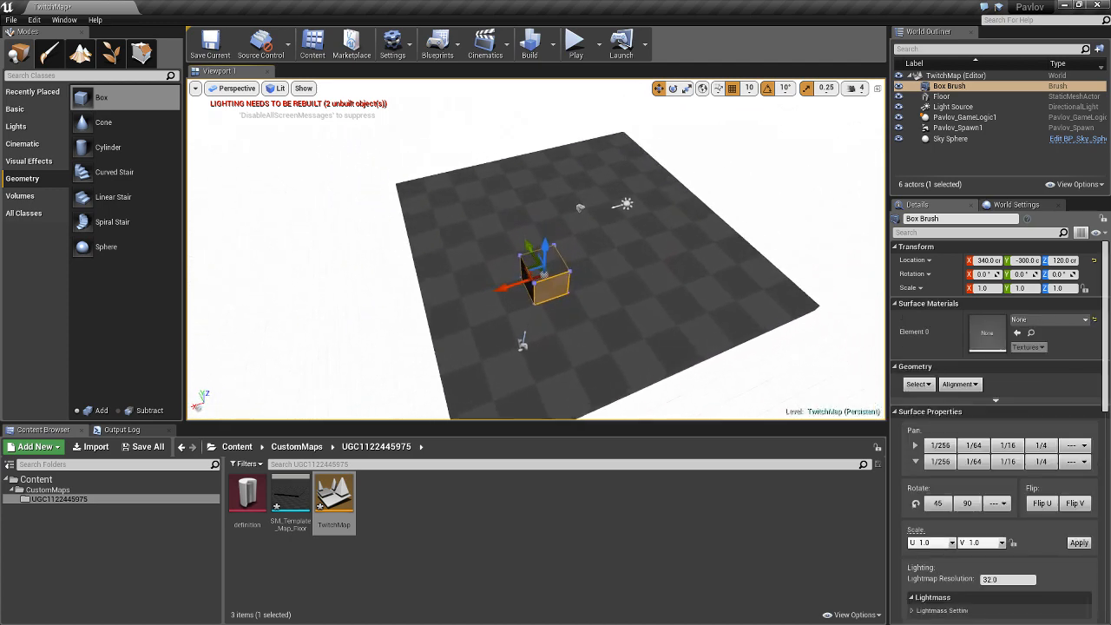
scroll(552, 280, "up", 2)
left_click_drag(521, 309, 523, 294)
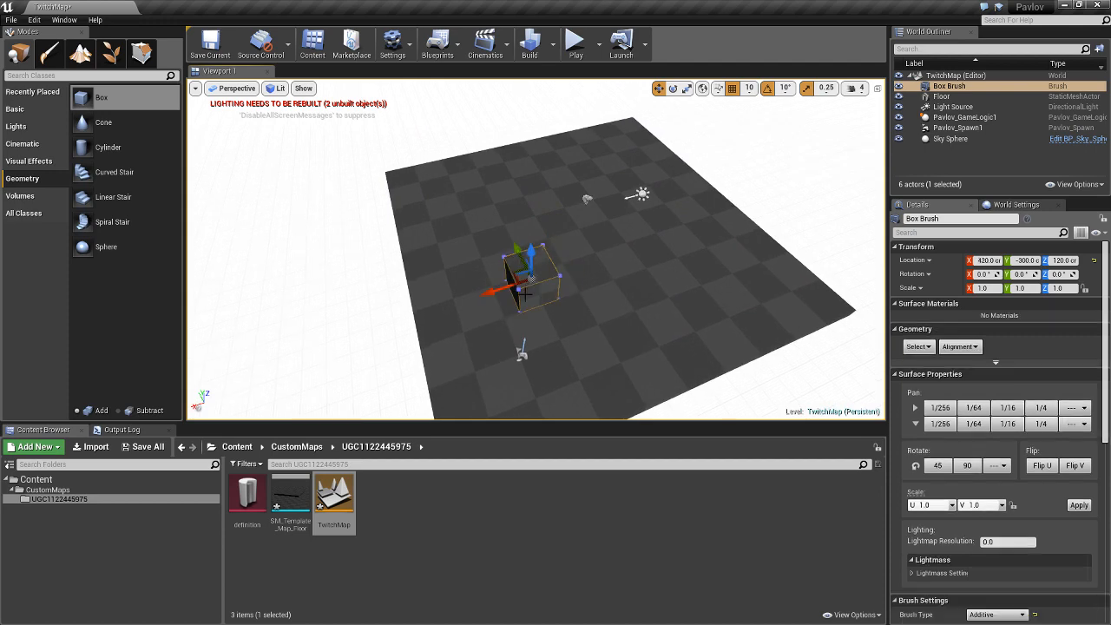
left_click_drag(517, 245, 531, 272)
Add three more additive Box brushes on the floor at about X -470, Y -500; X -440, Y 460; and X 430, Y 450 cm
left_click_drag(102, 97, 704, 269)
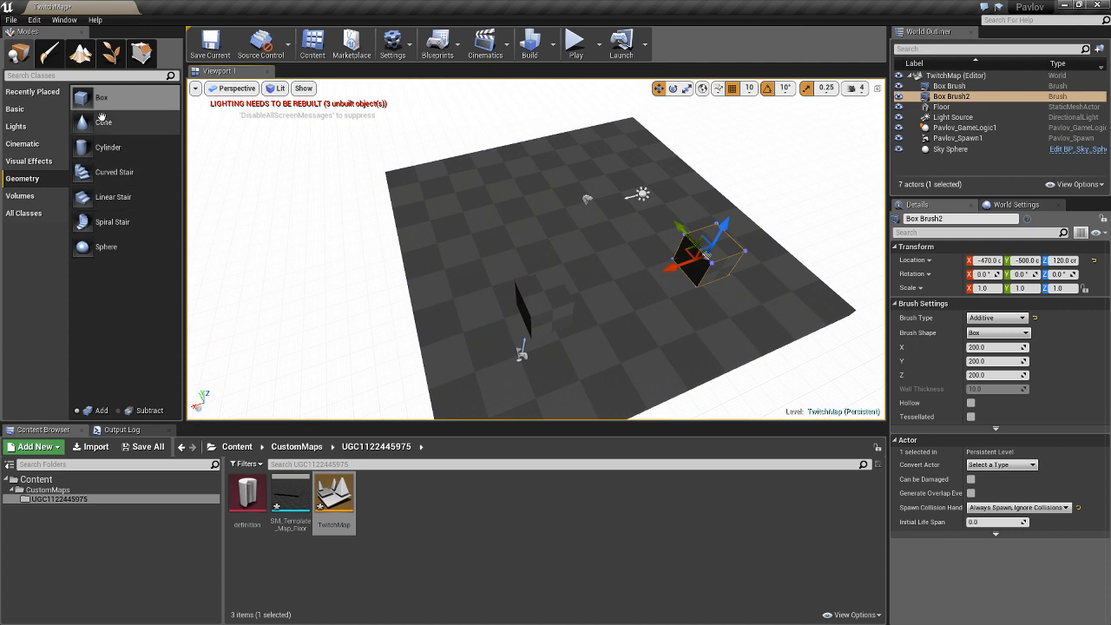
mouse_move(102, 97)
left_mouse_down()
mouse_move(130, 113)
mouse_move(587, 171)
left_mouse_up()
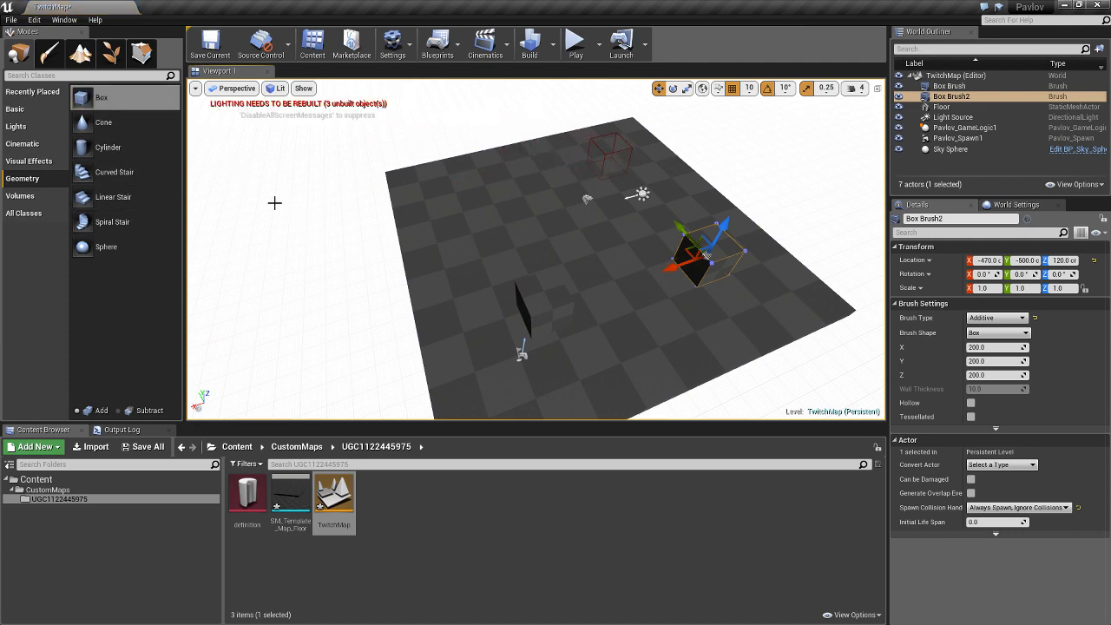
left_click_drag(275, 202, 274, 203)
left_click_drag(101, 97, 510, 224)
mouse_move(510, 224)
right_mouse_down()
mouse_move(555, 224)
mouse_move(607, 165)
mouse_move(703, 169)
mouse_move(555, 178)
mouse_move(573, 261)
mouse_move(538, 261)
right_mouse_up()
right_click_drag(647, 252, 538, 261)
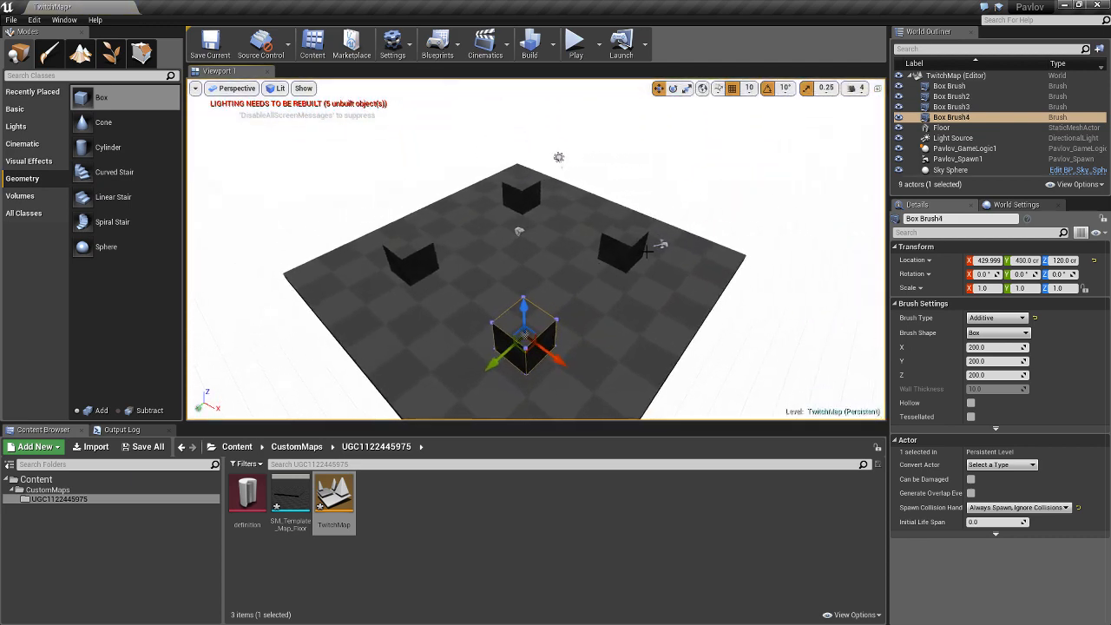
Duplicate the existing Pavlov Spawn and place the copy along the same floor edge at about Y 88 cm
left_click(662, 244)
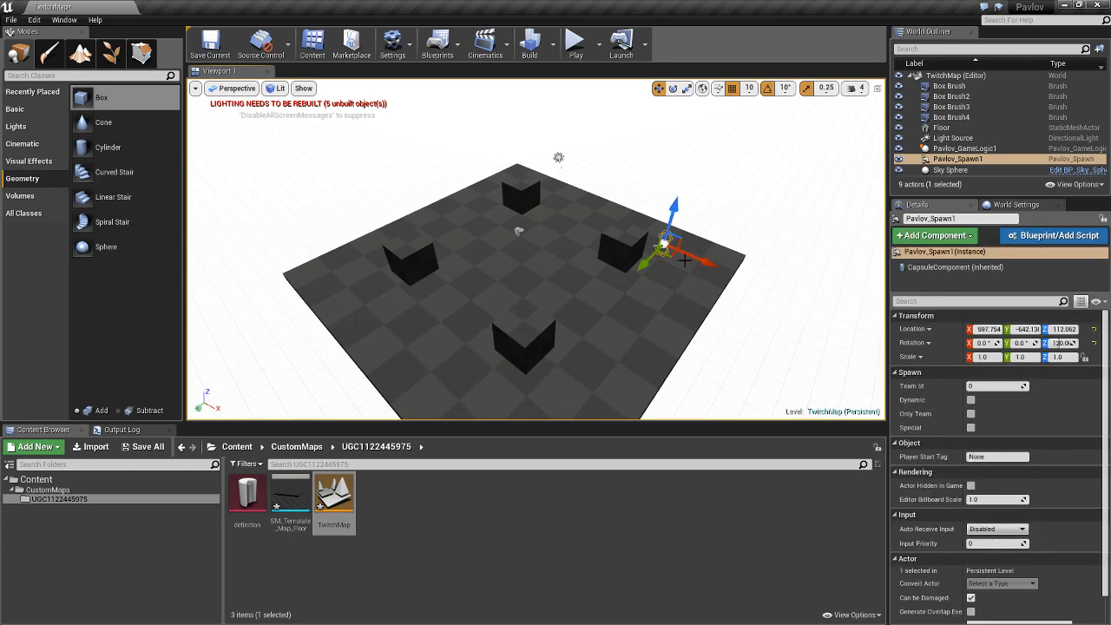
right_click_drag(690, 233, 612, 238)
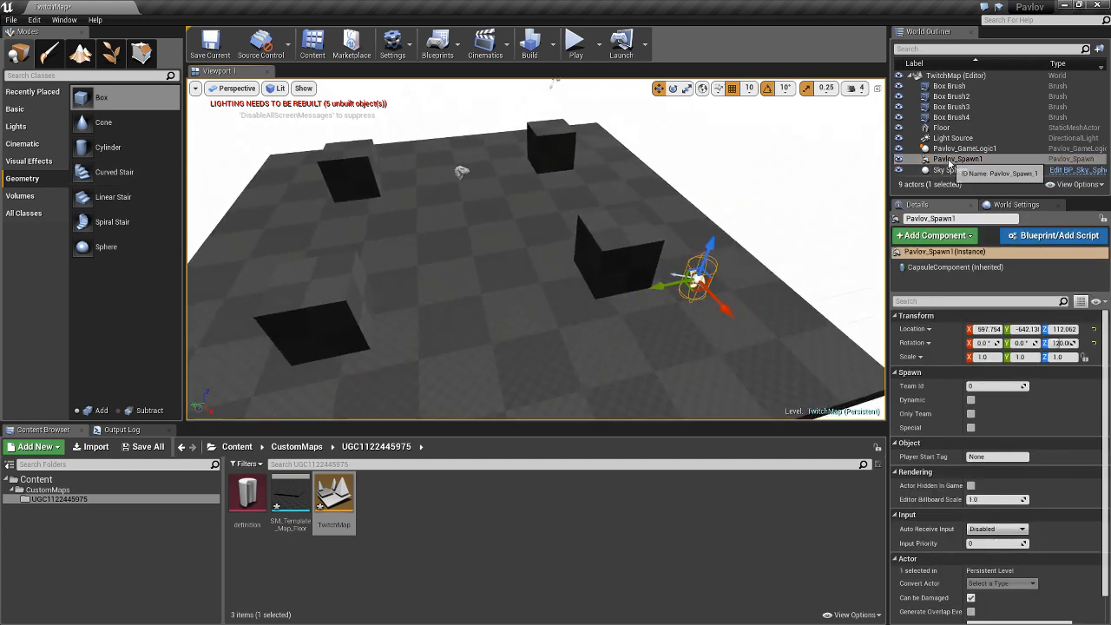
left_click(943, 159)
key("ctrl+w")
left_click_drag(672, 283, 417, 356)
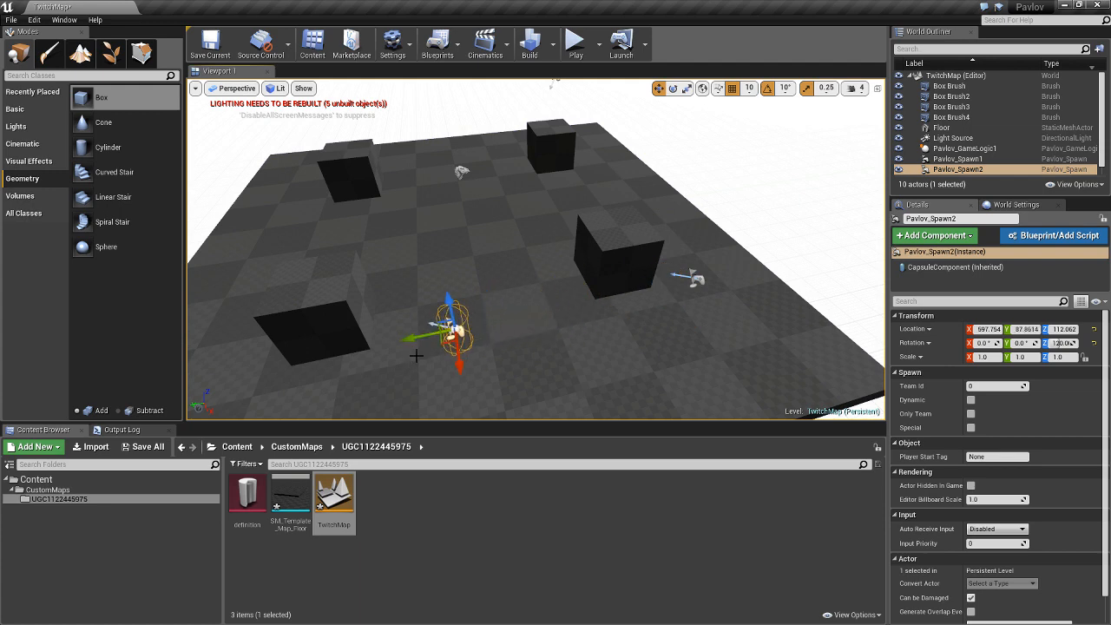
key("Delete")
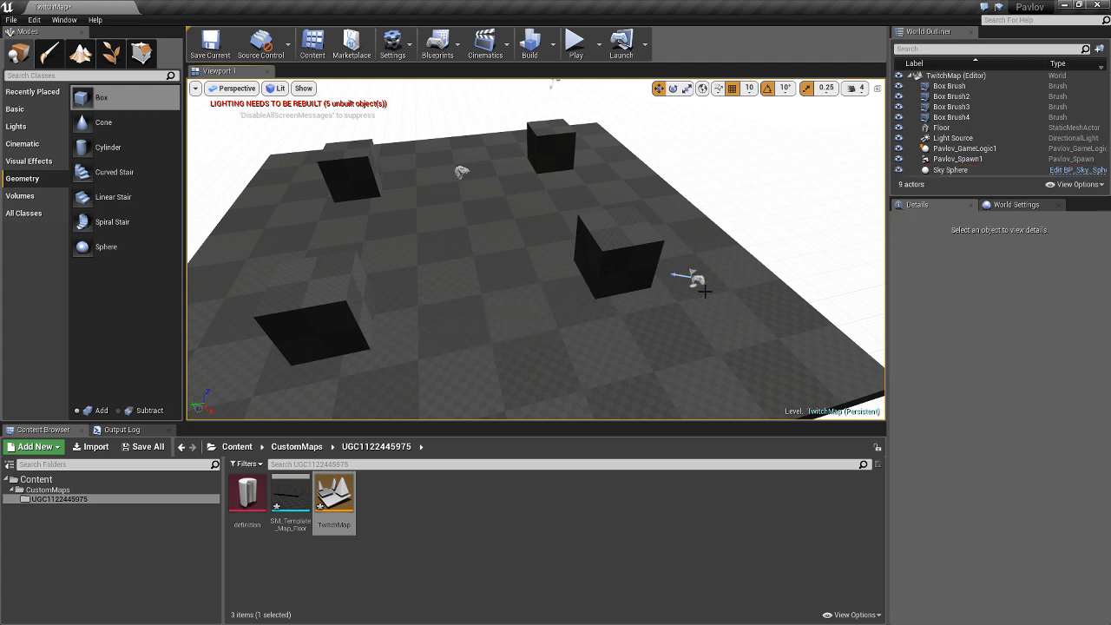
key("ctrl+z")
Duplicate the second spawn to about Y 728 cm near the floor corner and rotate the copy to about -150° around Z
right_click_drag(588, 319, 491, 352)
key("s")
key("ctrl+w")
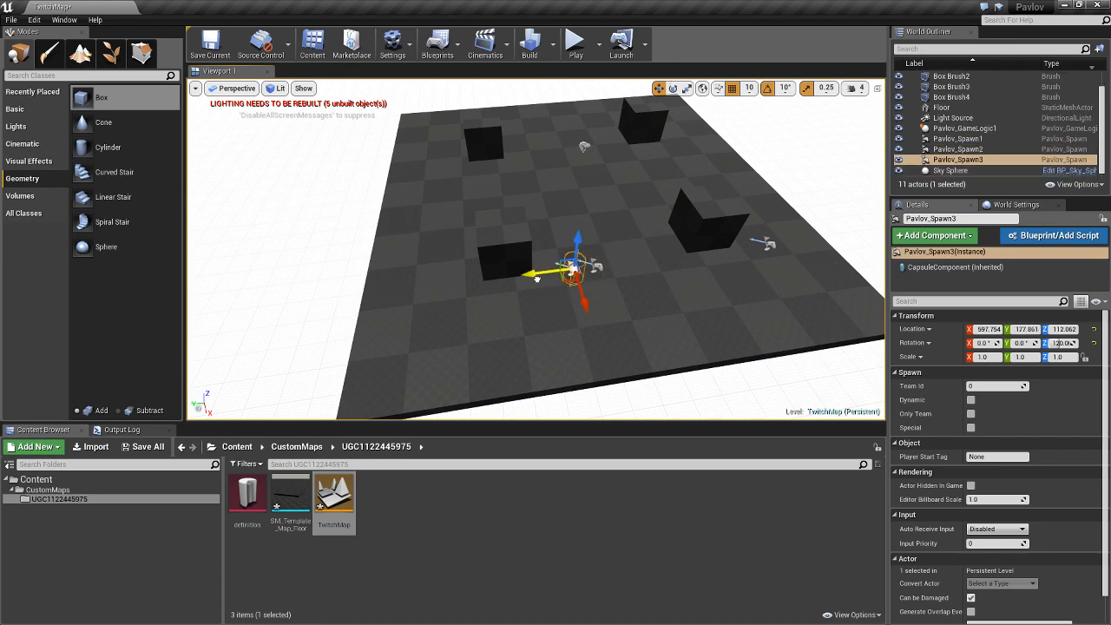
left_click_drag(537, 278, 394, 347)
key("e")
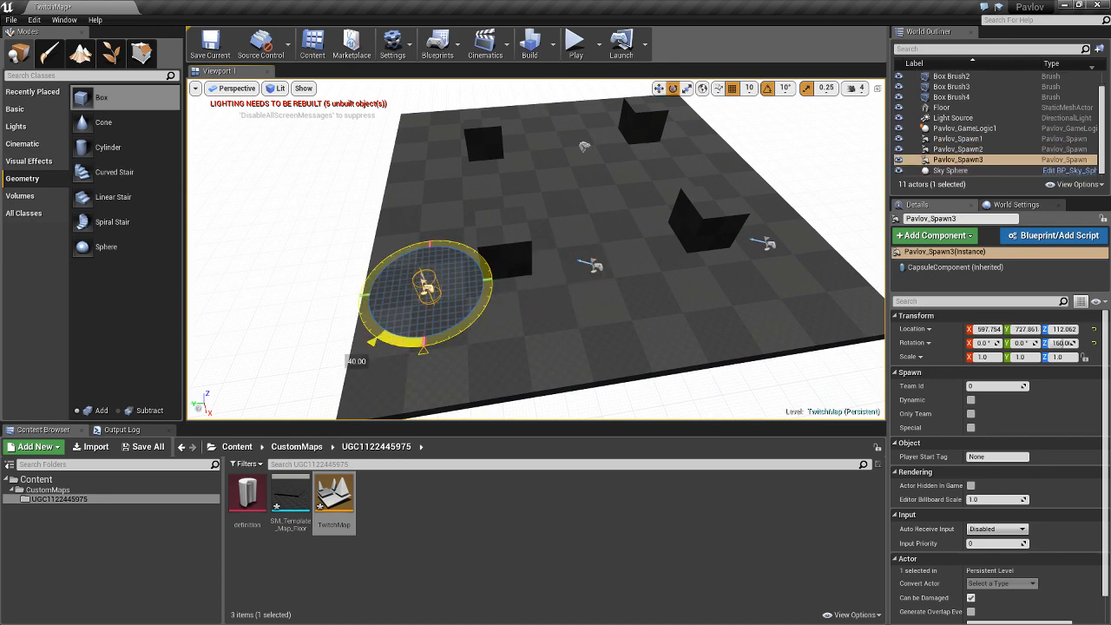
left_click_drag(466, 319, 468, 318)
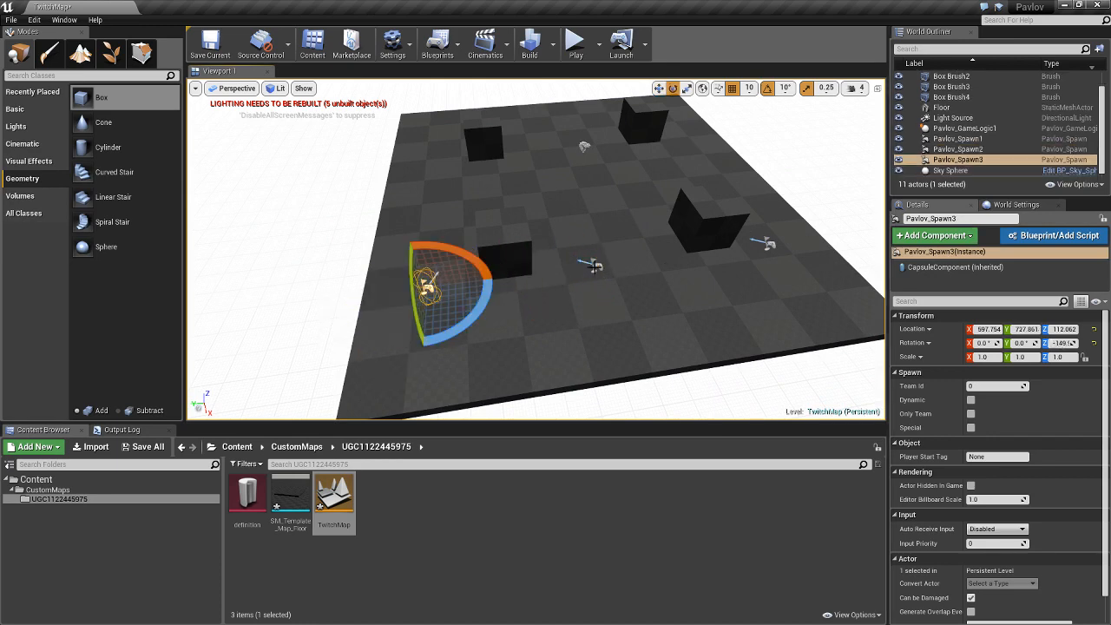
Rotate the middle spawn on the X 598 cm edge to face straight across the floor
left_click(593, 265)
left_click_drag(597, 319, 621, 327)
key("r")
right_click_drag(622, 326, 710, 312)
left_click(704, 309)
key("ctrl+w")
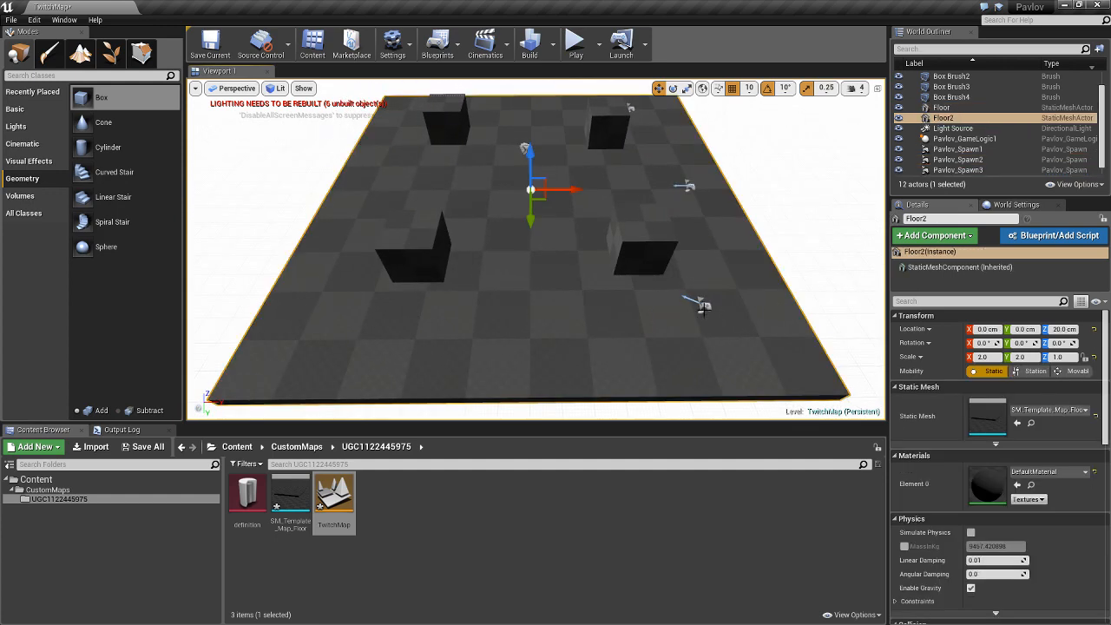
key("Delete")
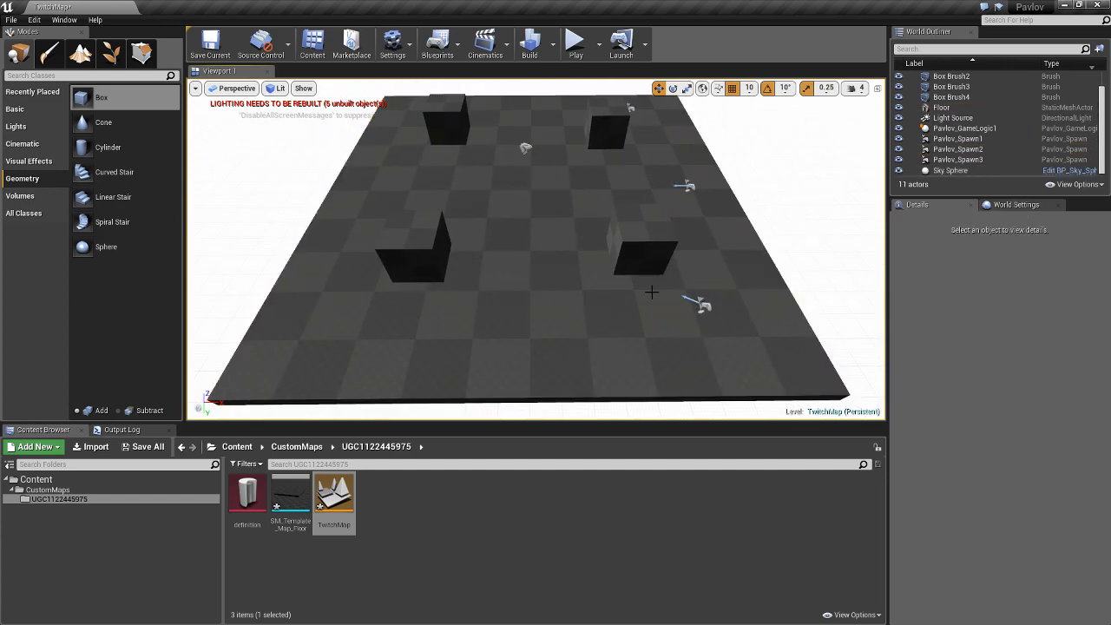
Duplicate the corner spawn to about X -2, Y 728 cm and rotate the copy to about -90° around Z
left_click(699, 303)
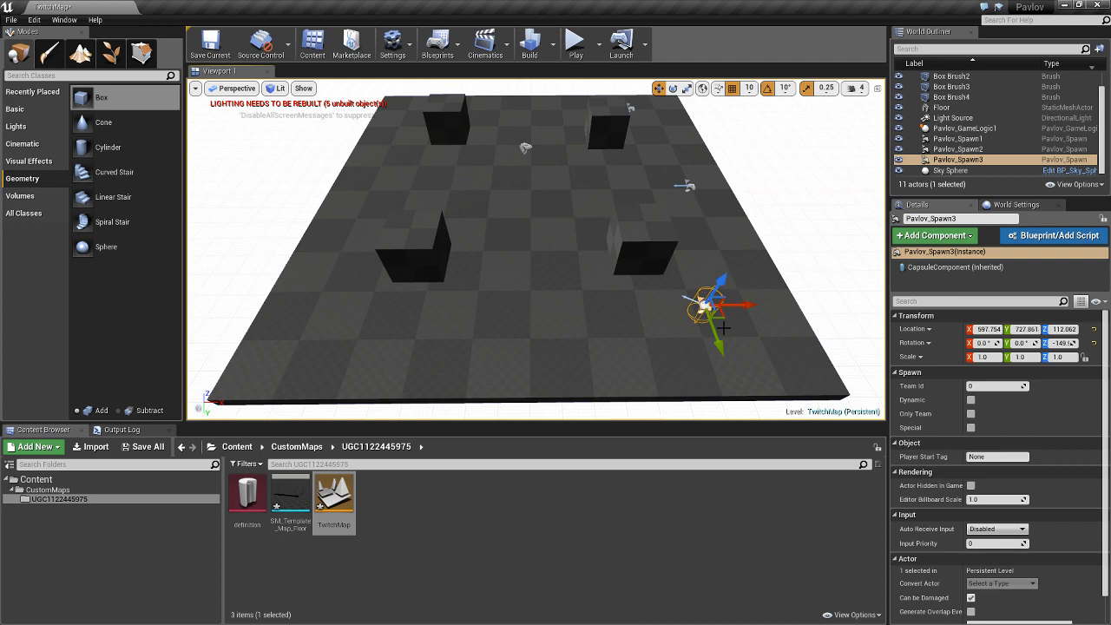
left_click_drag(722, 328, 568, 363, "alt")
key("e")
left_click_drag(611, 243, 807, 238, "alt")
left_click_drag(290, 104, 644, 265, "alt")
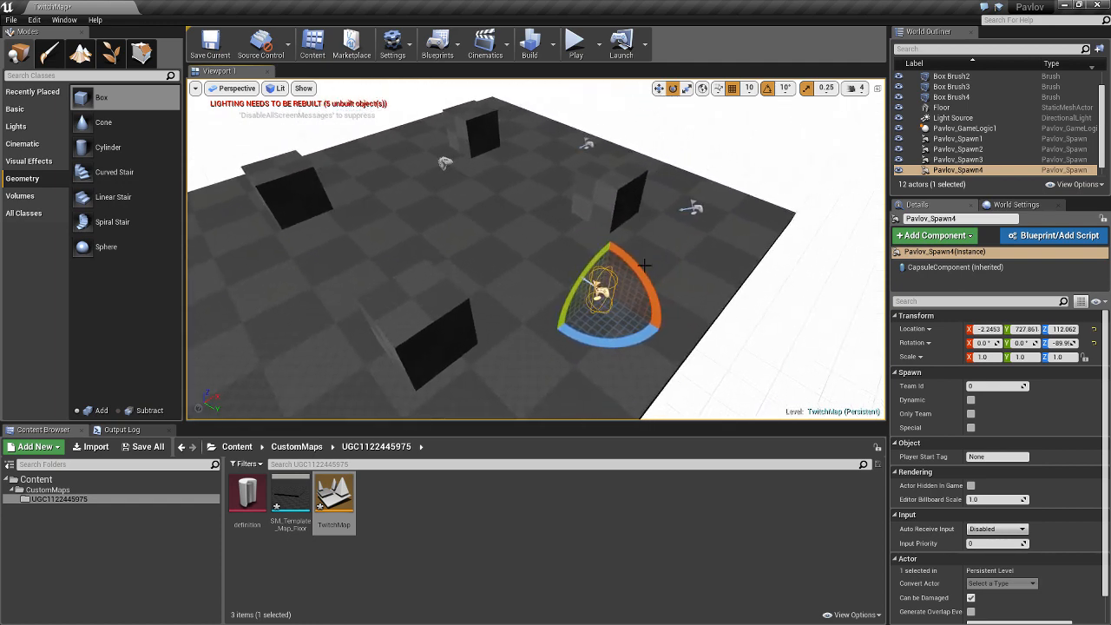
Duplicate the spawn at the middle of the Y 728 cm edge and move the copy to the corner at about X -722 cm
mouse_move(729, 190)
right_mouse_down()
mouse_move(659, 193)
mouse_move(719, 196)
right_mouse_up()
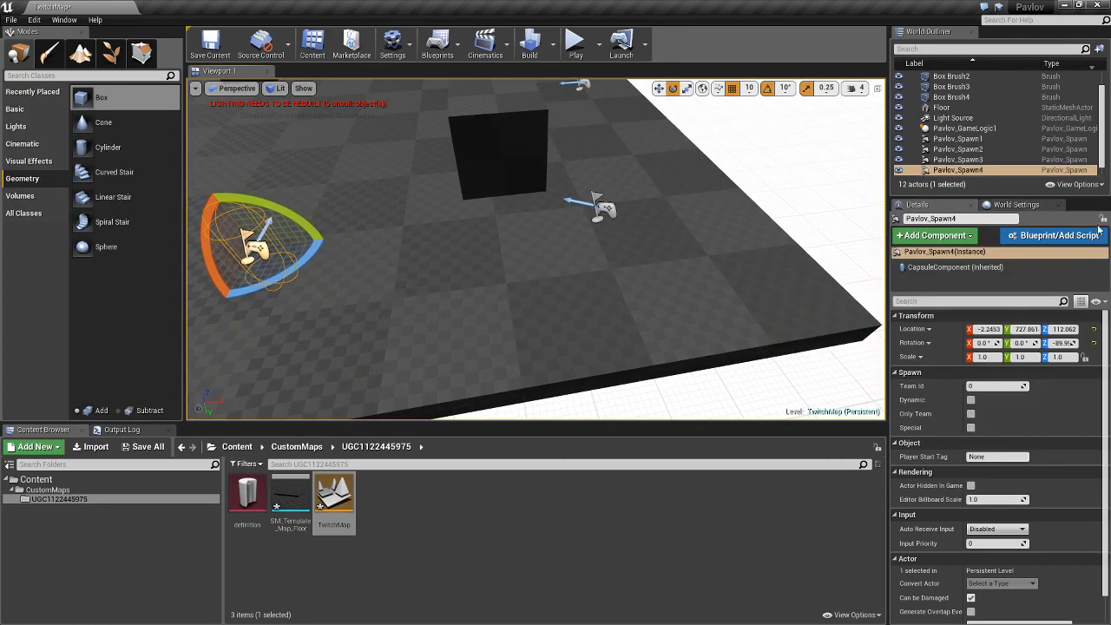
right_click_drag(508, 275, 521, 297)
left_click(404, 185)
right_click_drag(647, 230, 743, 230)
right_click_drag(664, 206, 637, 178)
right_click_drag(693, 332, 694, 387)
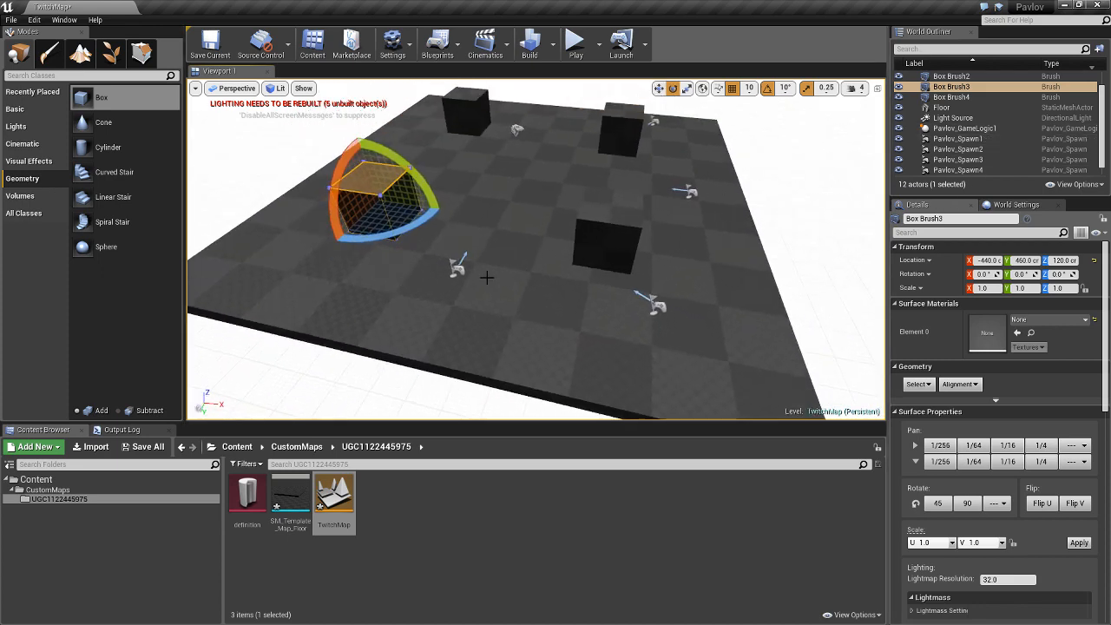
left_click(457, 267)
key("ctrl+w")
key("r")
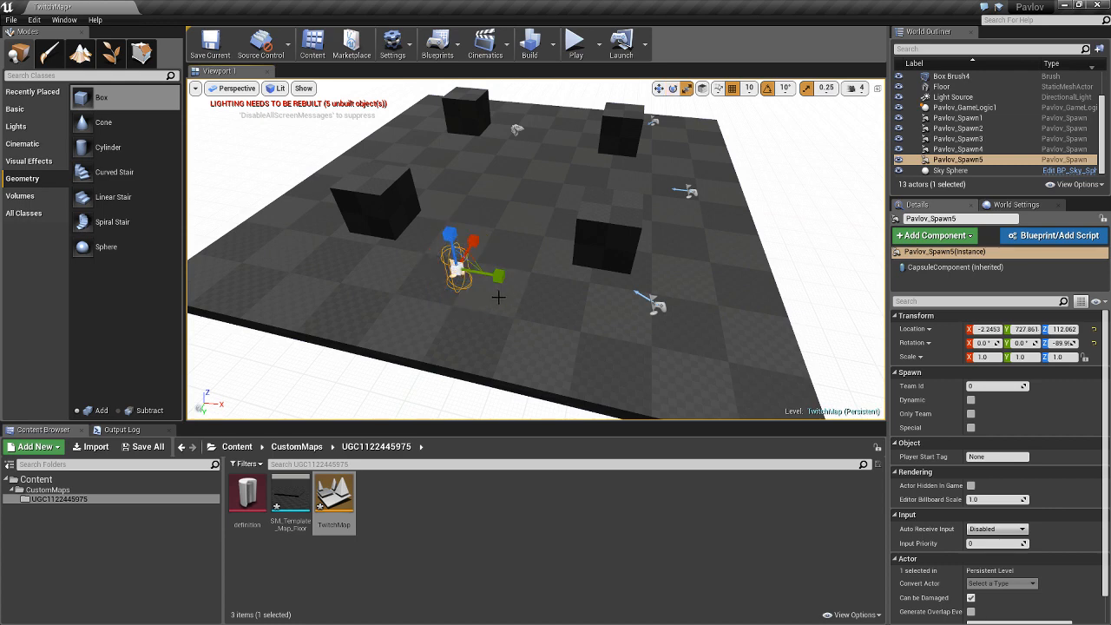
left_click_drag(493, 278, 305, 238)
right_click_drag(305, 239, 642, 232)
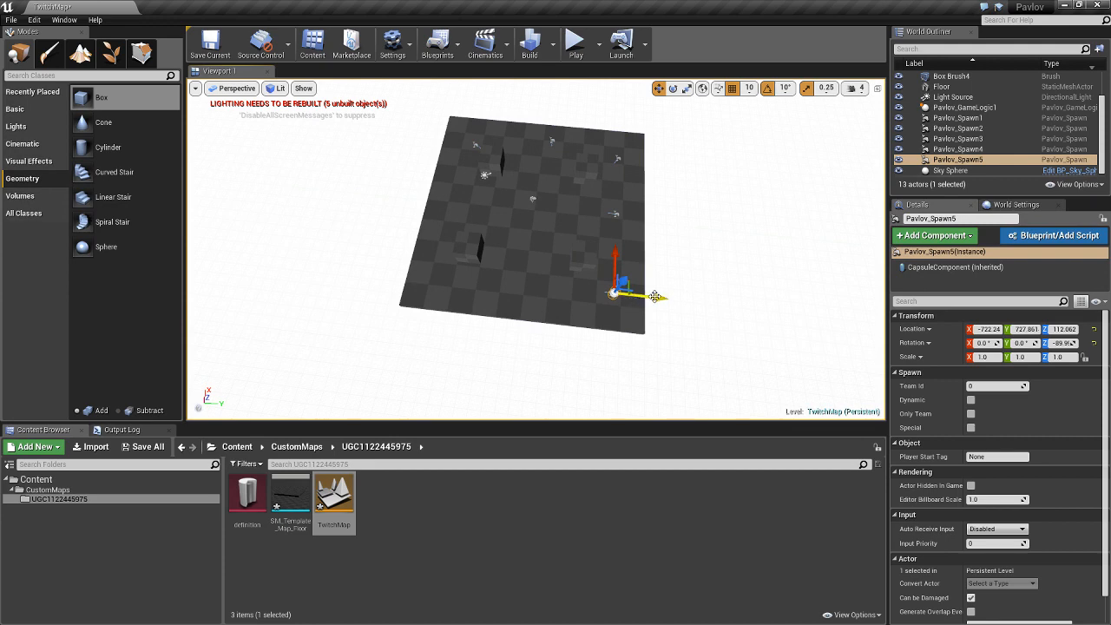
Duplicate the corner spawn twice along the X -722 cm edge, placing copies near the edge's middle and at the opposite corner
left_click_drag(563, 291, 566, 289, "alt")
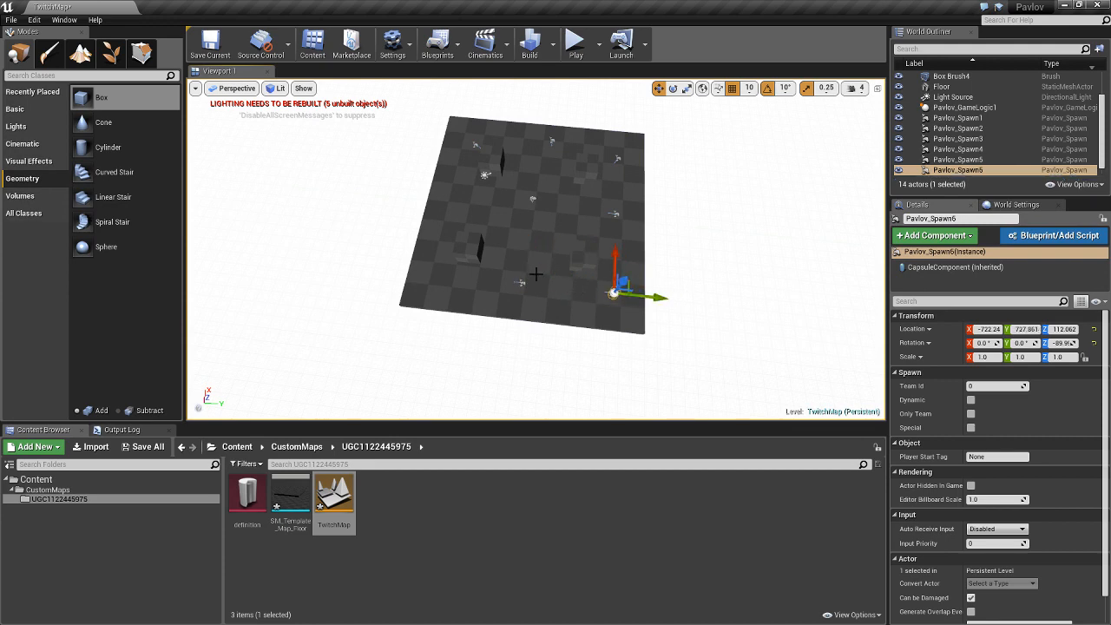
left_click_drag(654, 296, 657, 297, "alt")
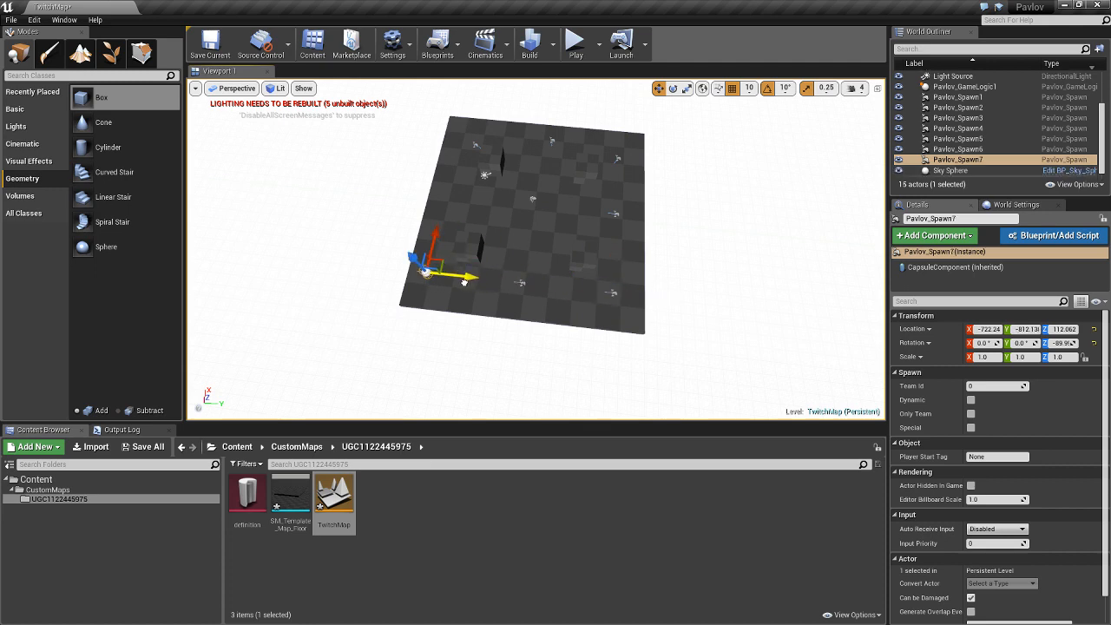
left_click_drag(464, 283, 462, 282, "alt")
Duplicate the spawn to about X 8, Y -822 cm, and copy that one to the floor's centre at about Y -42 cm
right_click_drag(463, 283, 584, 283)
left_click_drag(587, 249, 584, 249, "alt")
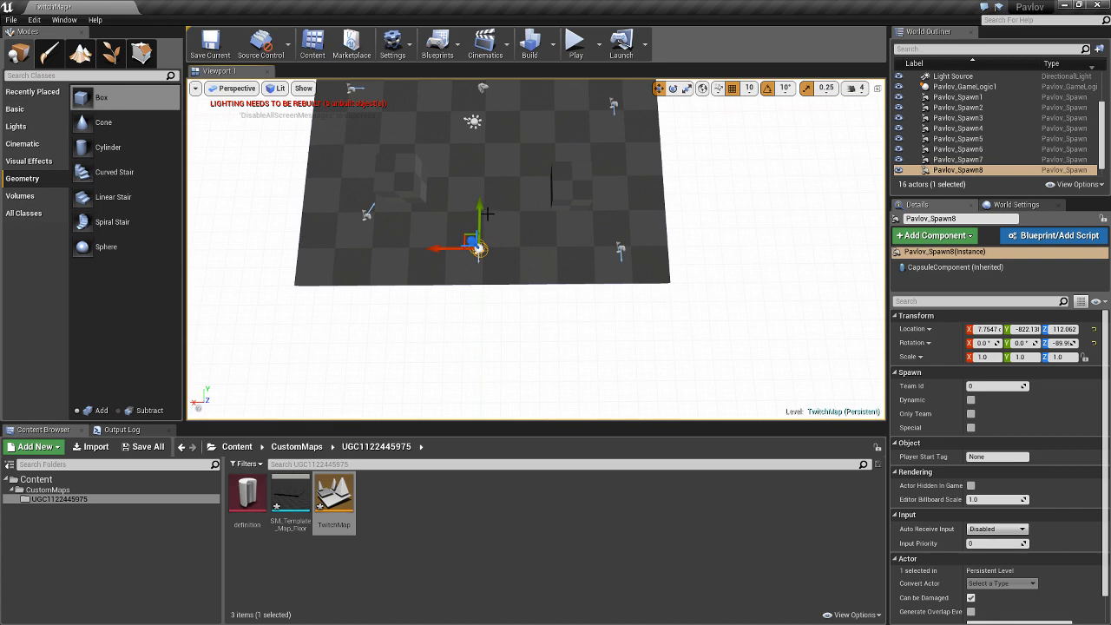
left_click_drag(488, 213, 481, 187, "alt")
left_click_drag(481, 90, 481, 87)
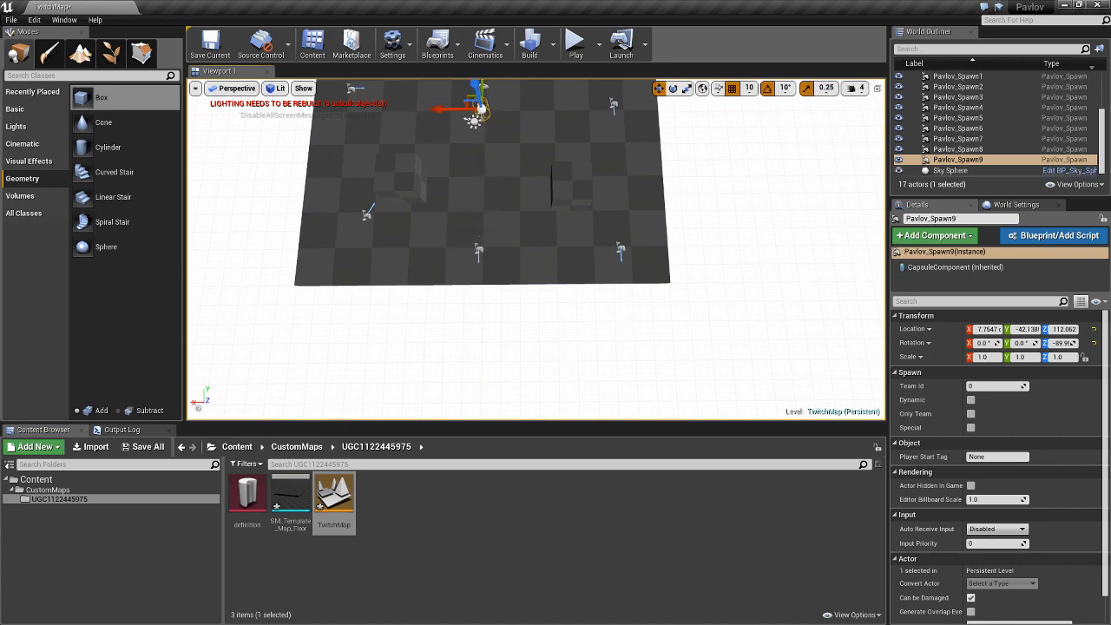
Duplicate the spawn at the X -722, Y -822 cm corner and position the copy above the nearest box, at about X -492, Y -532 cm
right_click_drag(548, 188, 462, 161)
left_click(509, 361)
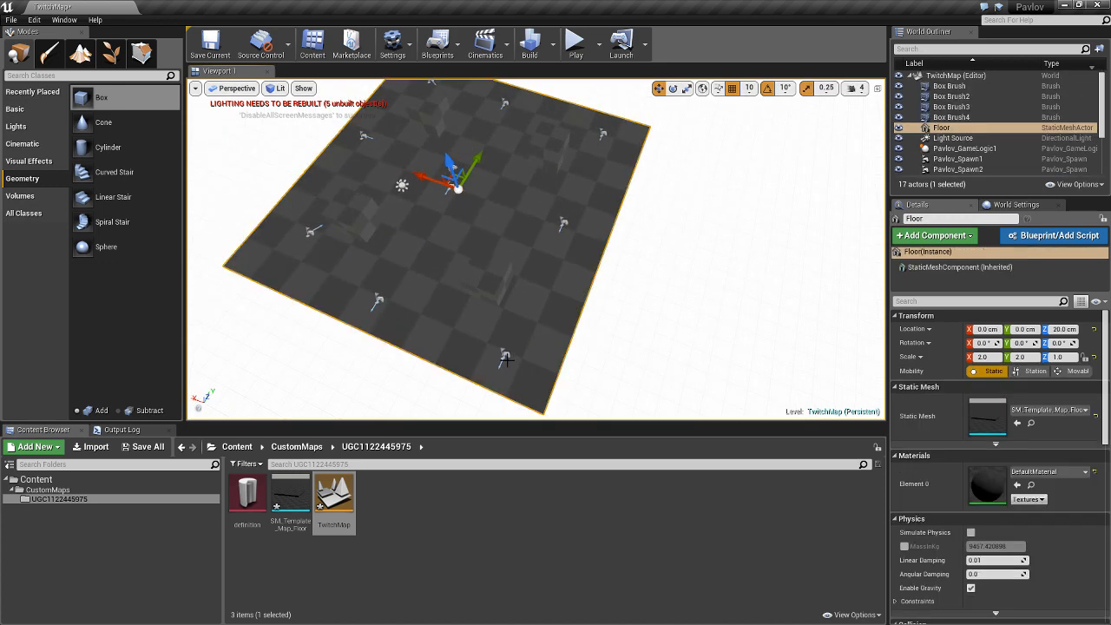
left_click(506, 354)
left_click_drag(483, 344, 480, 342, "alt")
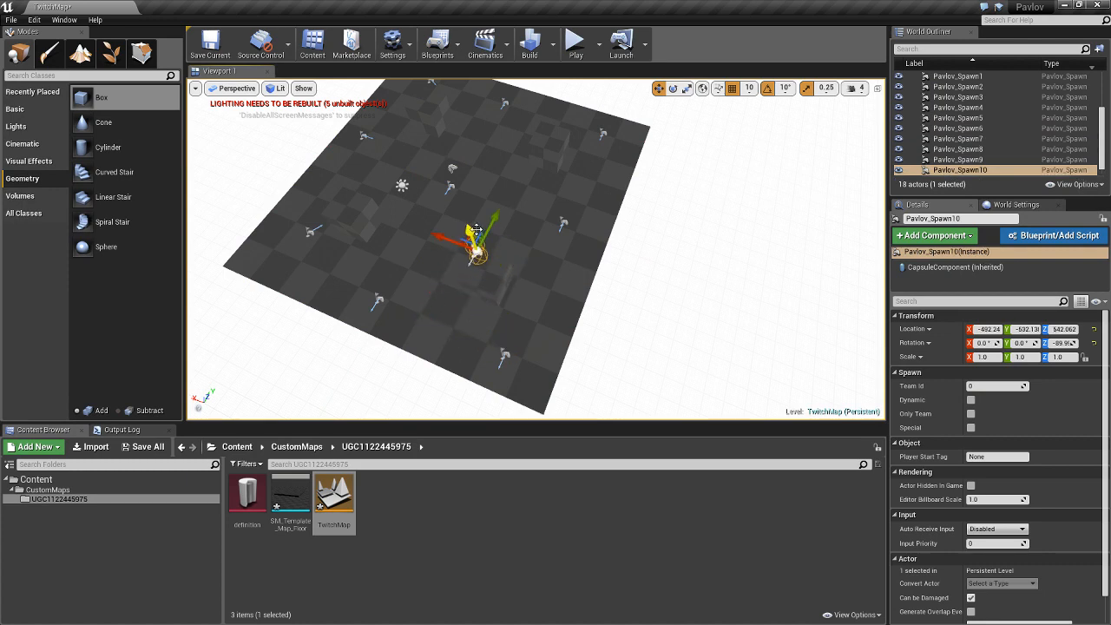
right_click_drag(500, 291, 555, 238)
Duplicate the raised spawn onto the other three boxes at about Z 312 cm, including X 388, Y 478 and X -412, Y 418 cm
left_click_drag(498, 167, 186, 174, "alt")
right_click_drag(188, 177, 299, 177)
left_click_drag(299, 177, 598, 90, "alt")
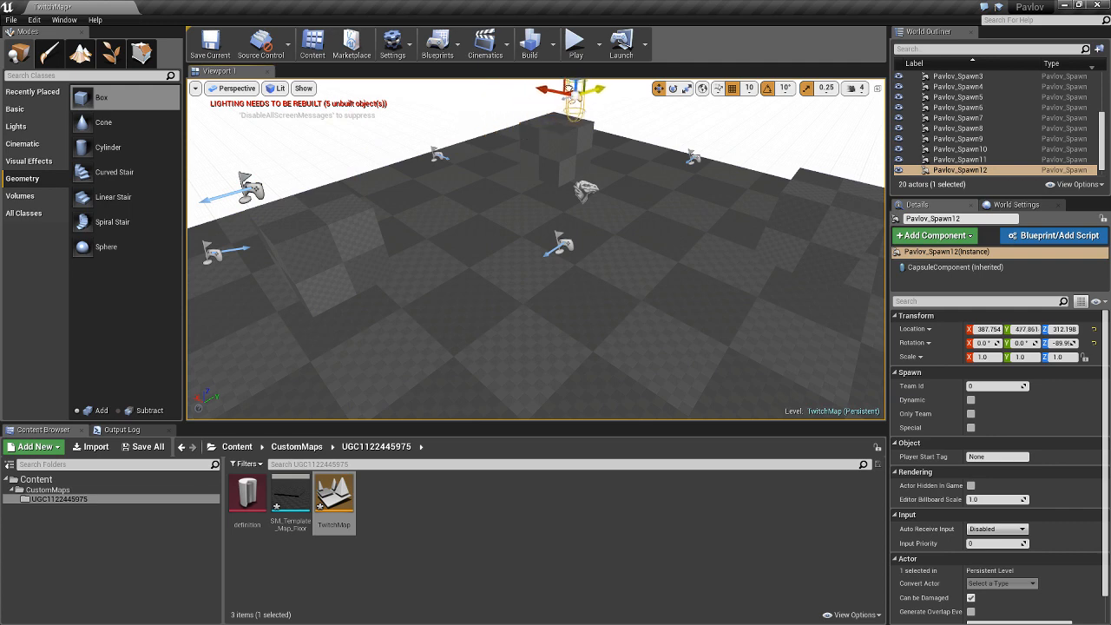
left_click_drag(526, 98, 770, 177, "alt")
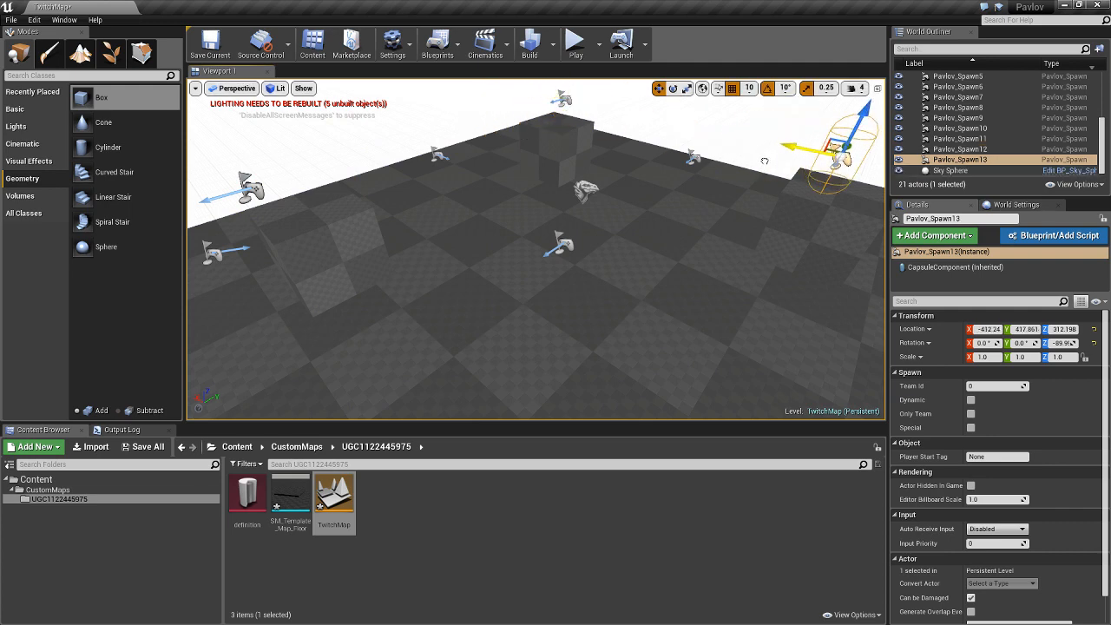
Select all Pavlov_Spawn actors in the level, starting from one of the spawns
right_click_drag(770, 176, 633, 187)
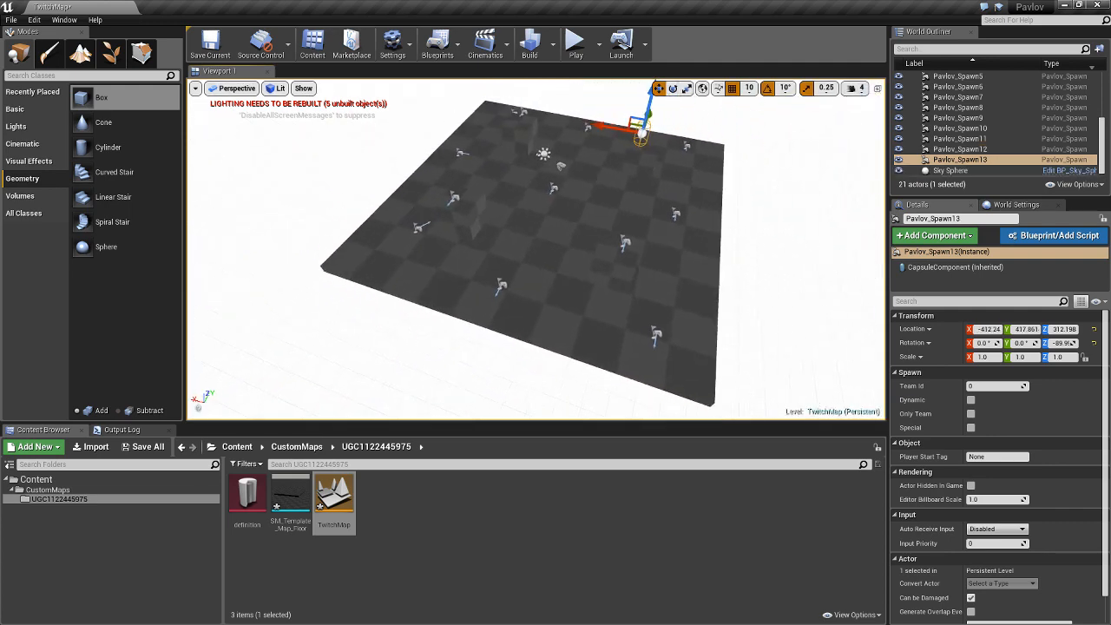
right_click_drag(535, 199, 706, 197)
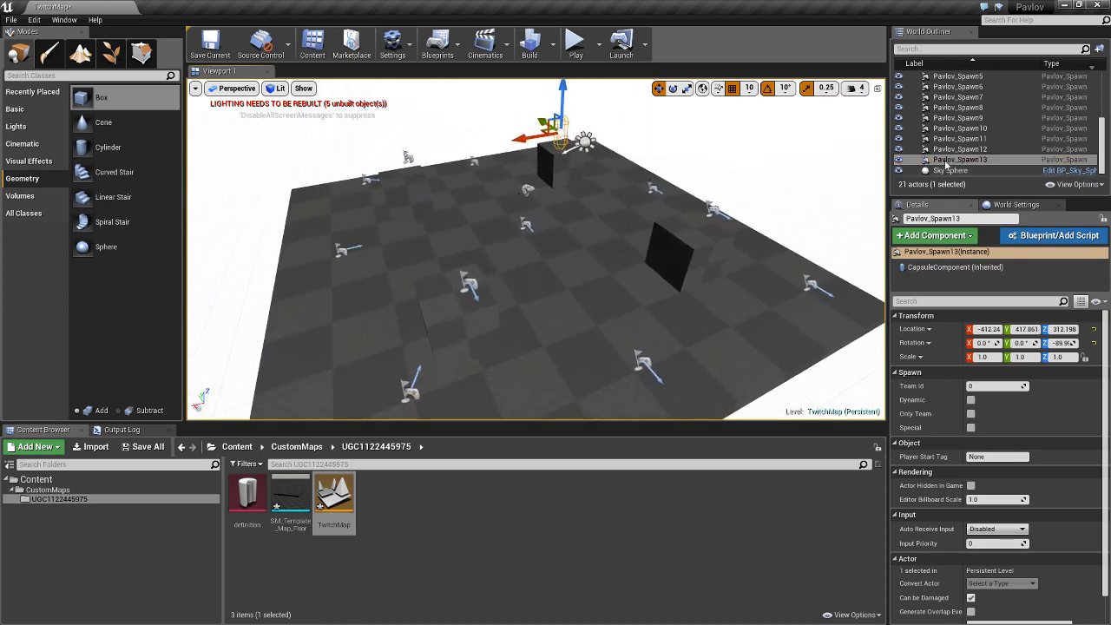
left_click(641, 362)
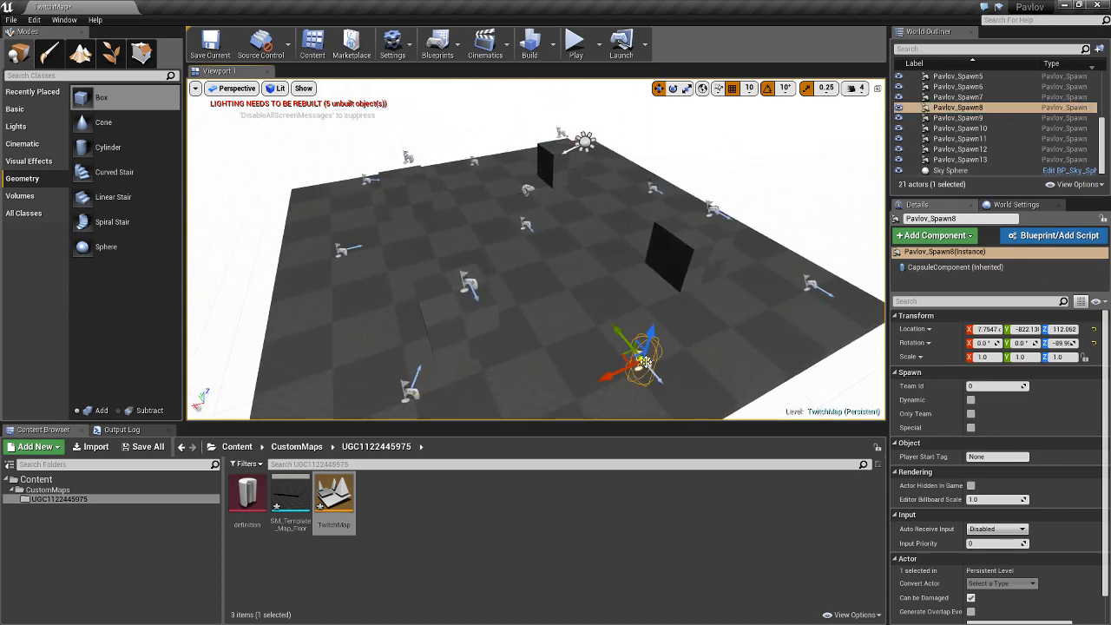
right_click(643, 361)
mouse_move(693, 178)
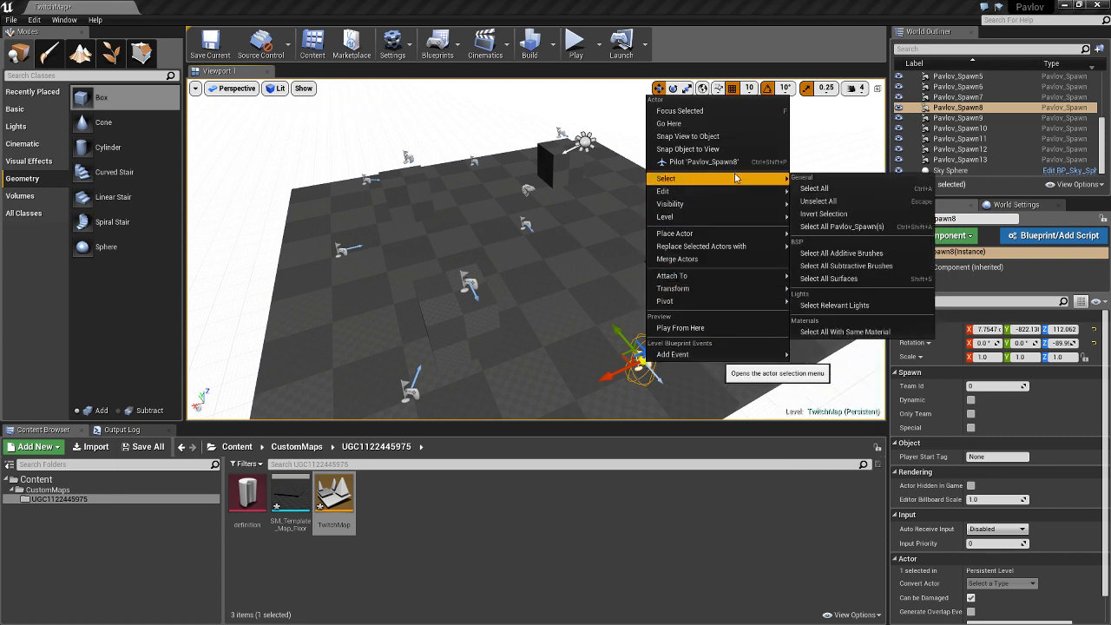
left_click(868, 226)
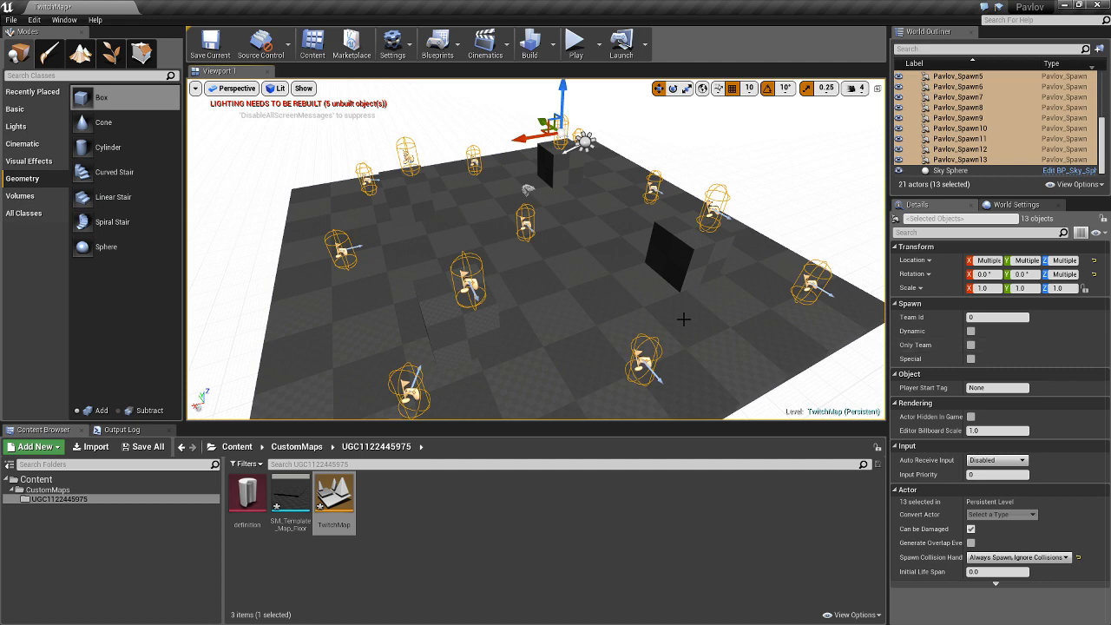
right_click_drag(685, 318, 633, 318)
key("d")
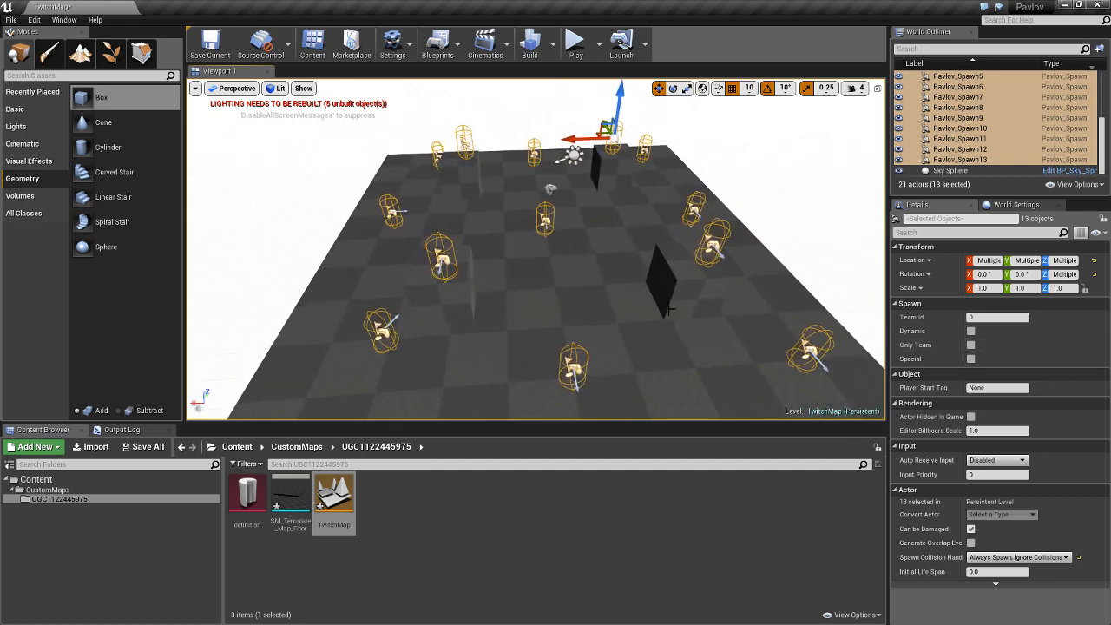
Enable the Dynamic option for all selected Pavlov_Spawn actors
left_click(971, 332)
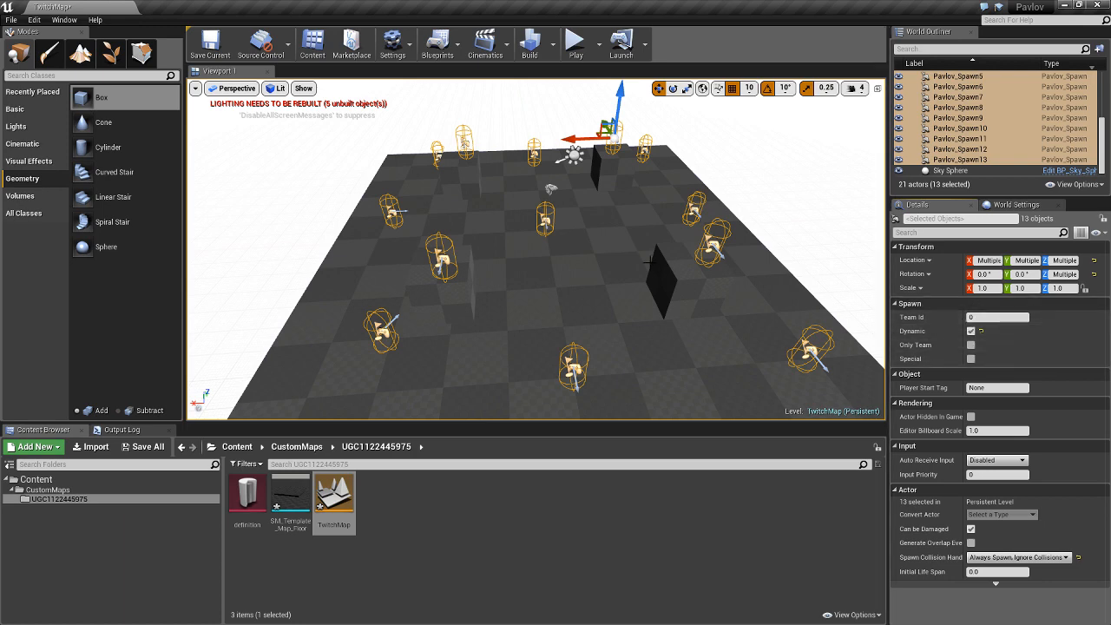
Examine the layout of spawns and boxes on the floor from several sides, with the spawns deselected
key("a")
right_click_drag(654, 254, 825, 254)
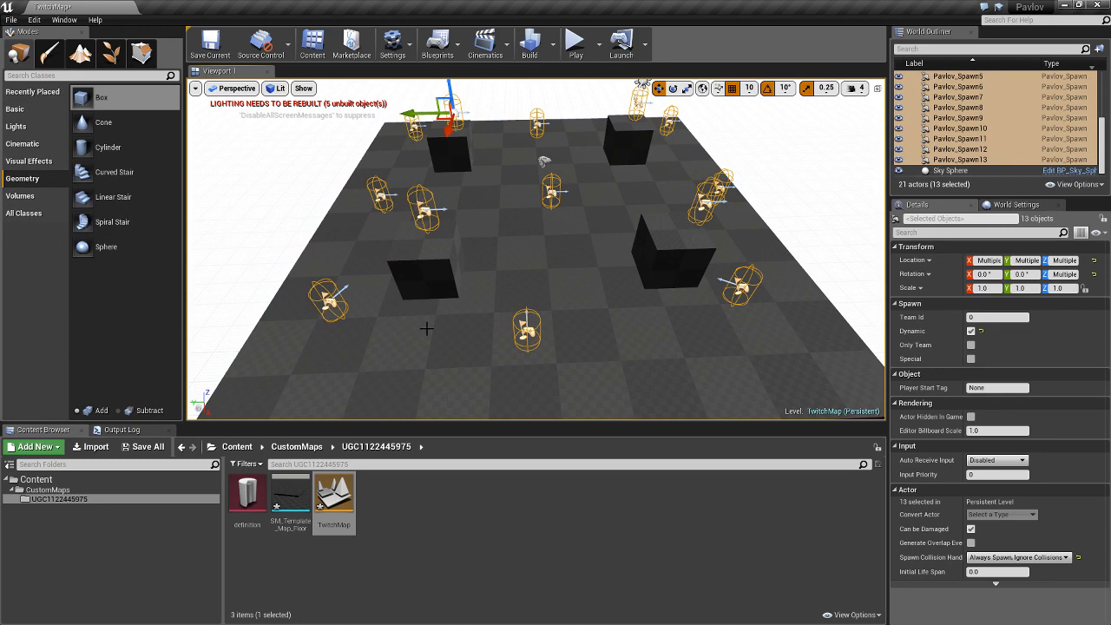
key("d")
right_click_drag(644, 305, 486, 304)
key("a")
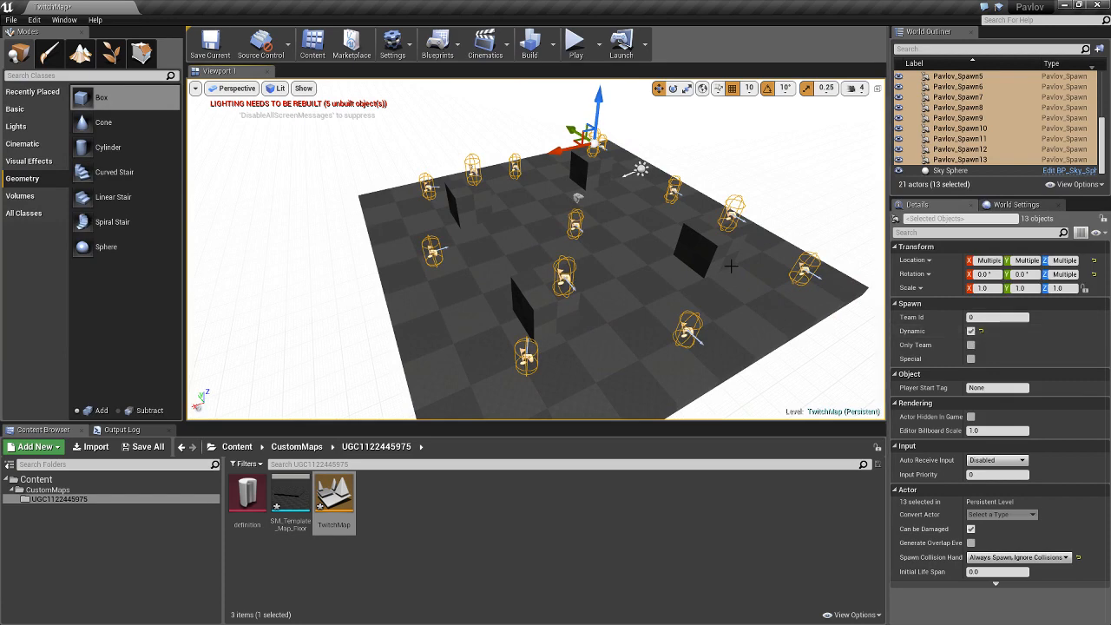
key("d")
right_click_drag(855, 352, 694, 287)
key("d")
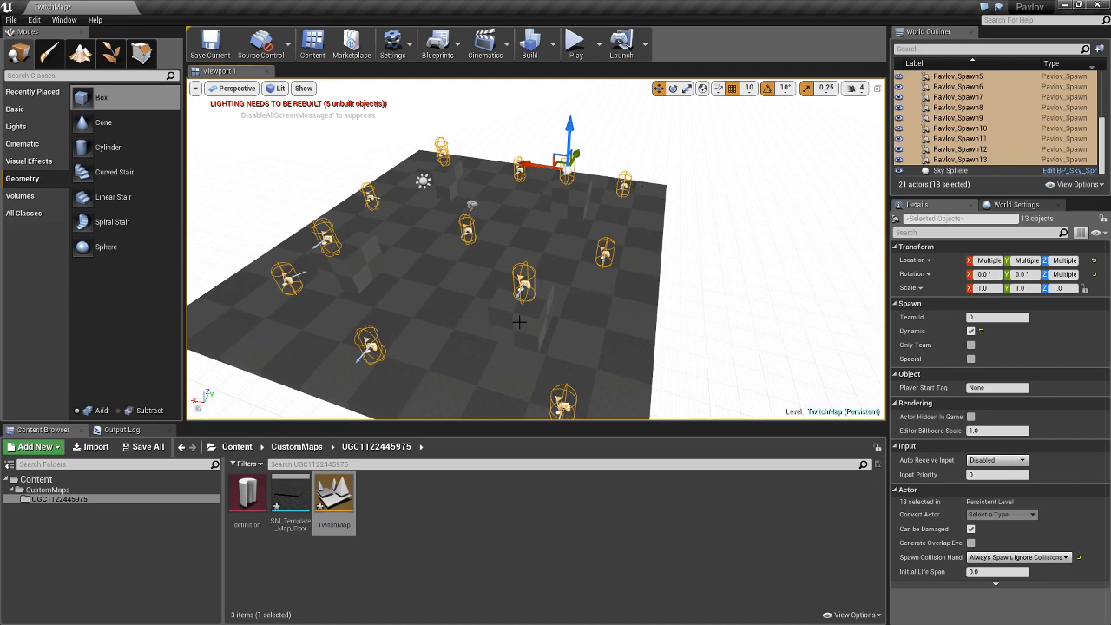
left_click(641, 185)
mouse_move(641, 186)
right_mouse_down()
mouse_move(486, 193)
mouse_move(781, 193)
right_mouse_up()
key("d")
key("a")
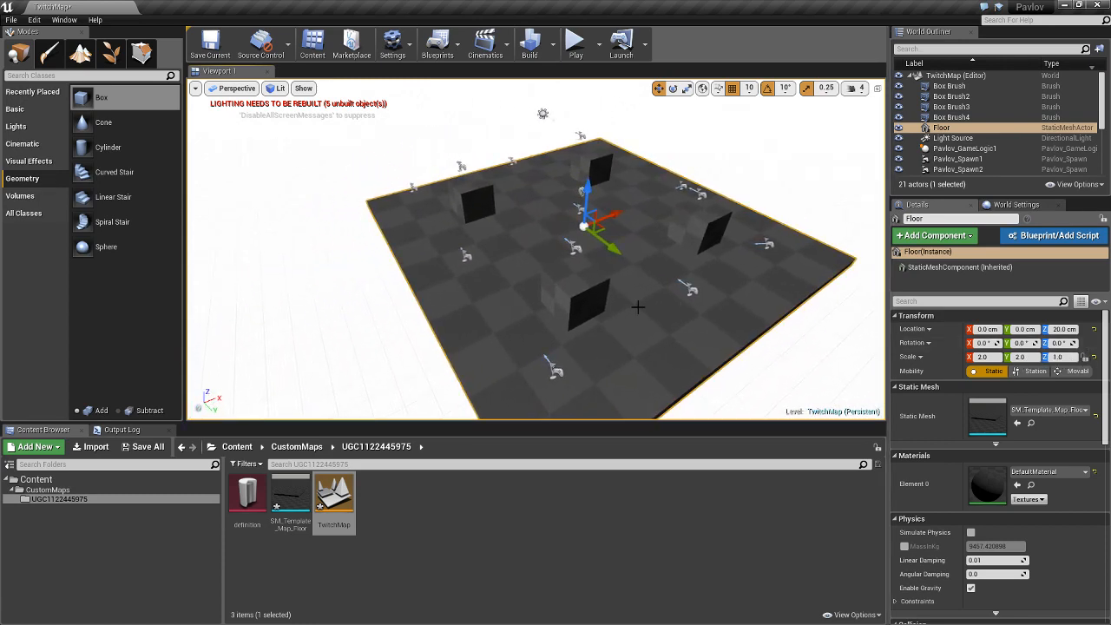
right_click_drag(636, 306, 798, 306)
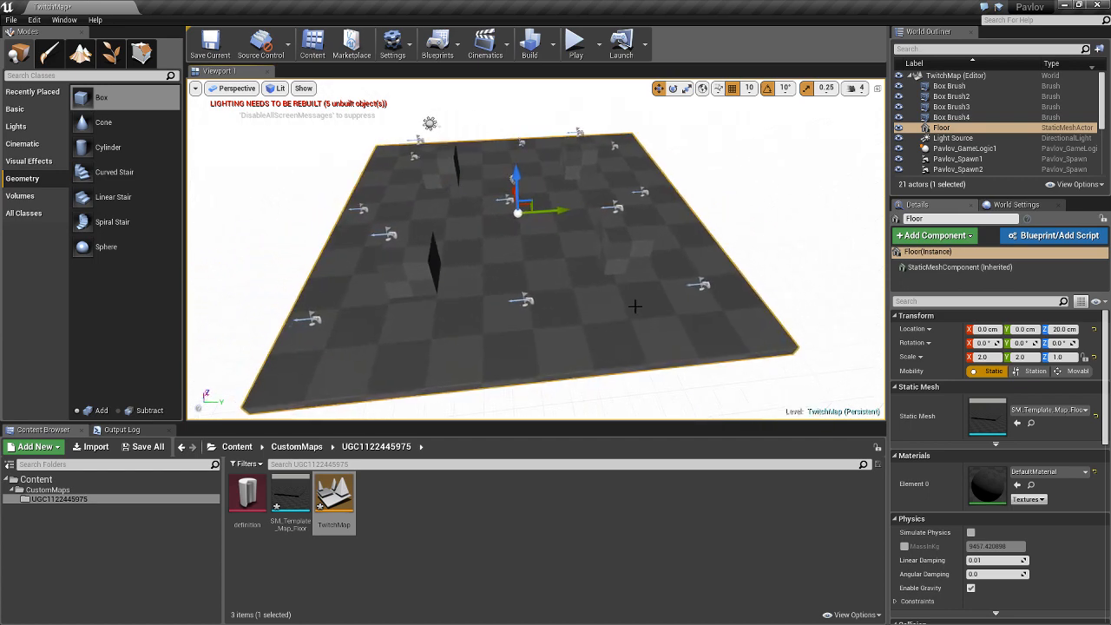
Open Pavlov Workshop, check the map's definition asset, and stage the map for single-player testing
left_click(66, 20)
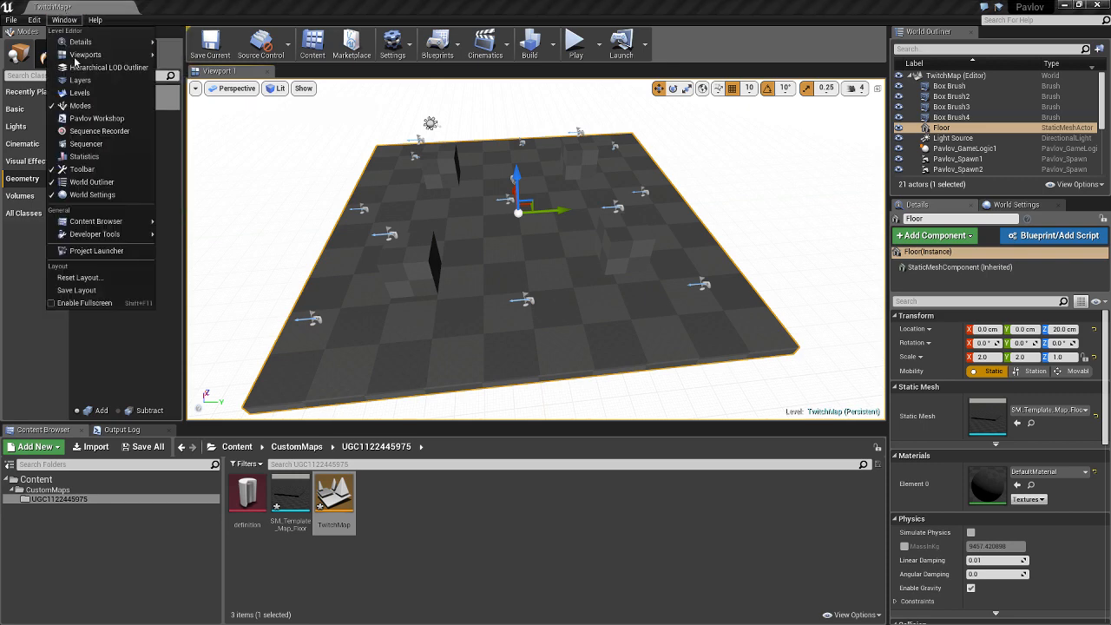
left_click(82, 118)
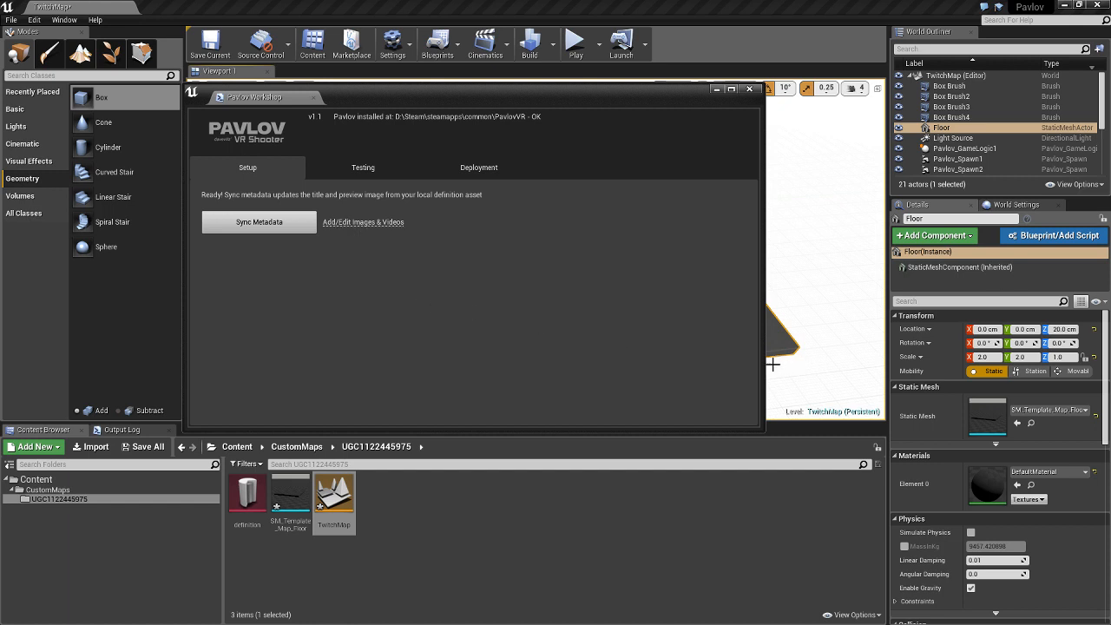
double_click(247, 493)
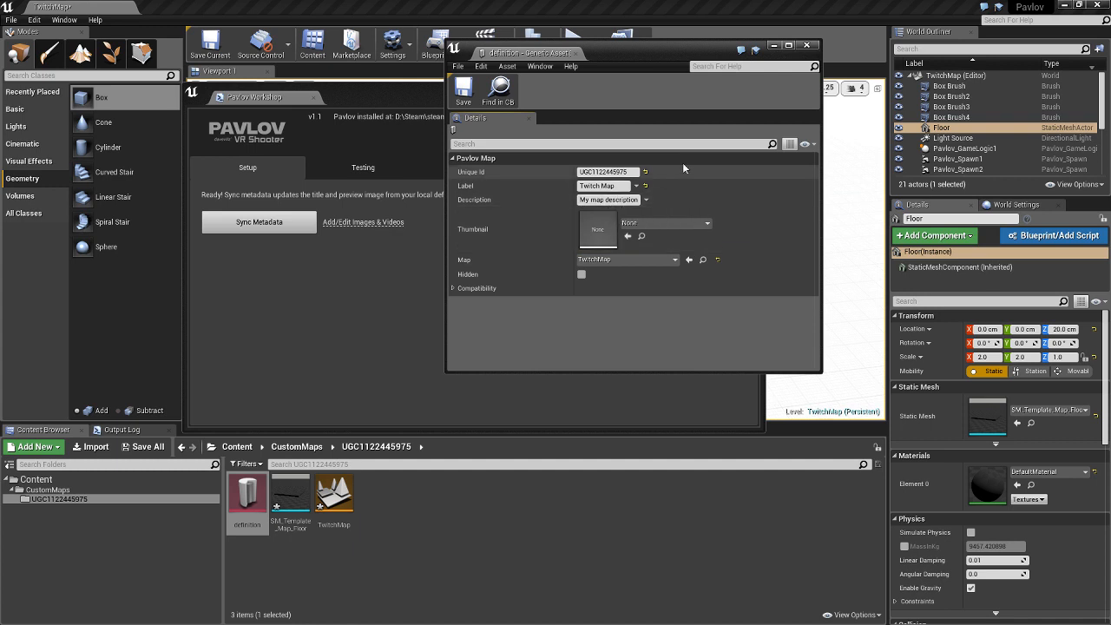
left_click(806, 45)
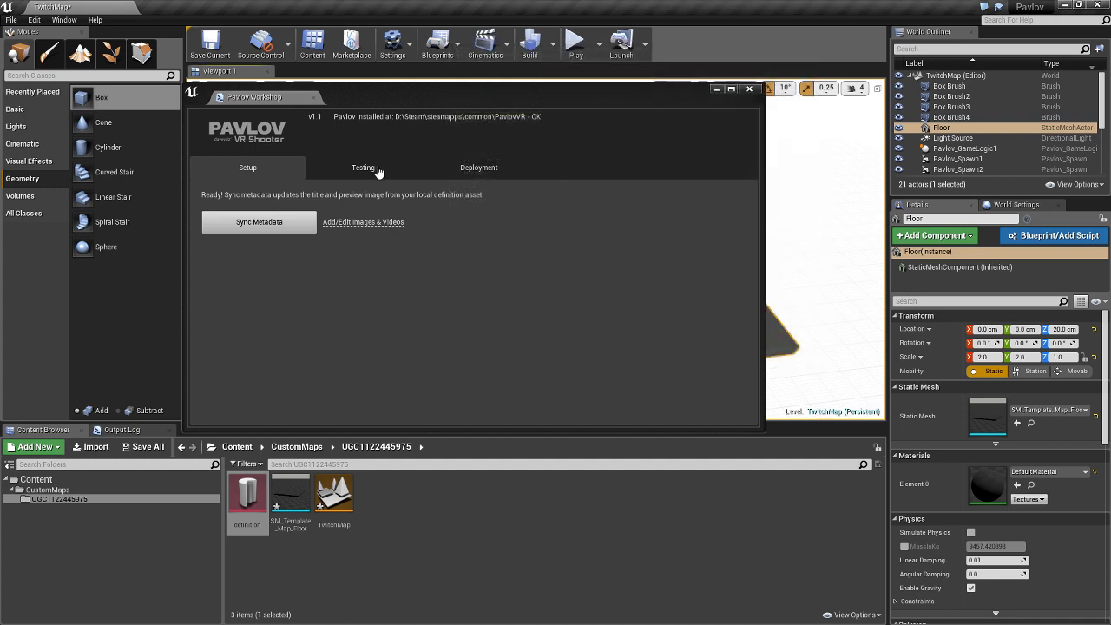
left_click(379, 170)
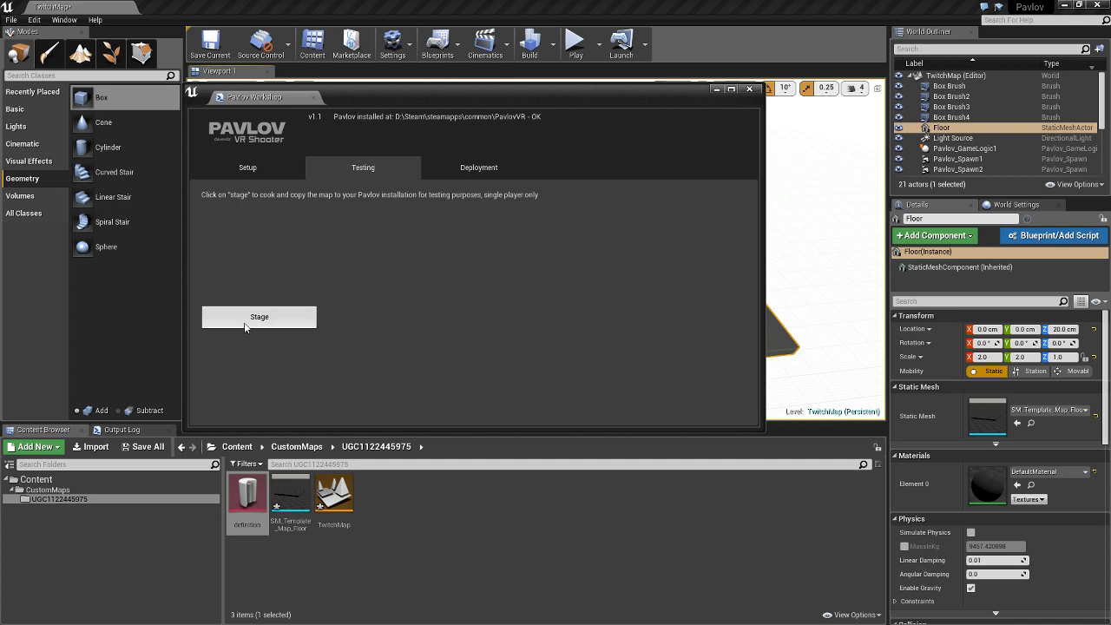
left_click(270, 316)
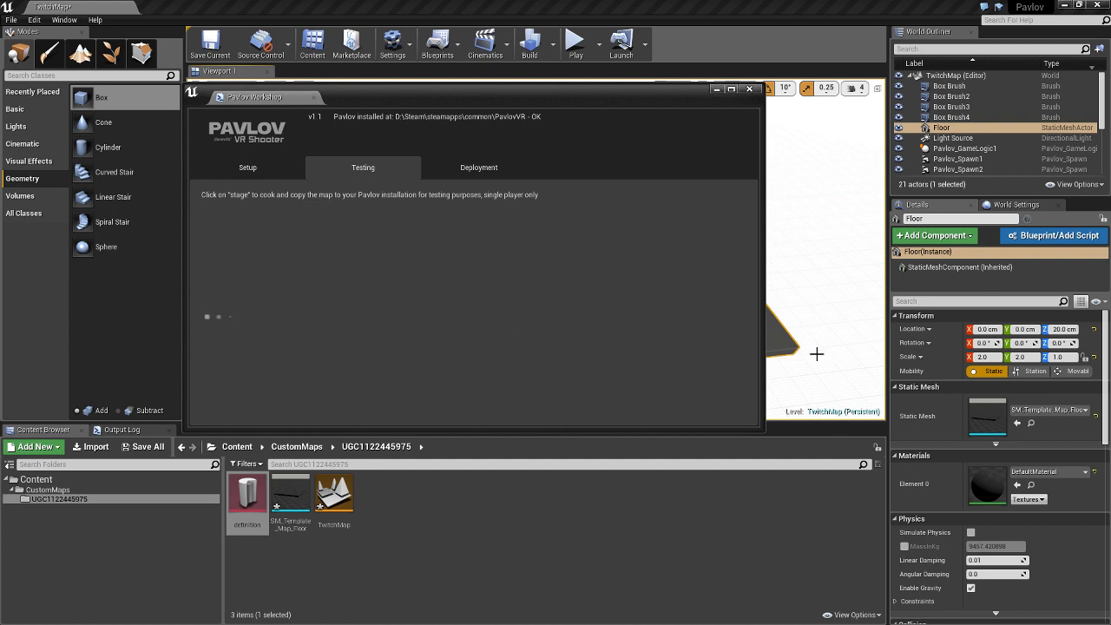
key("alt+Tab")
key("alt+Tab")
key("alt+Tab")
key("alt+Tab")
key("alt+Tab")
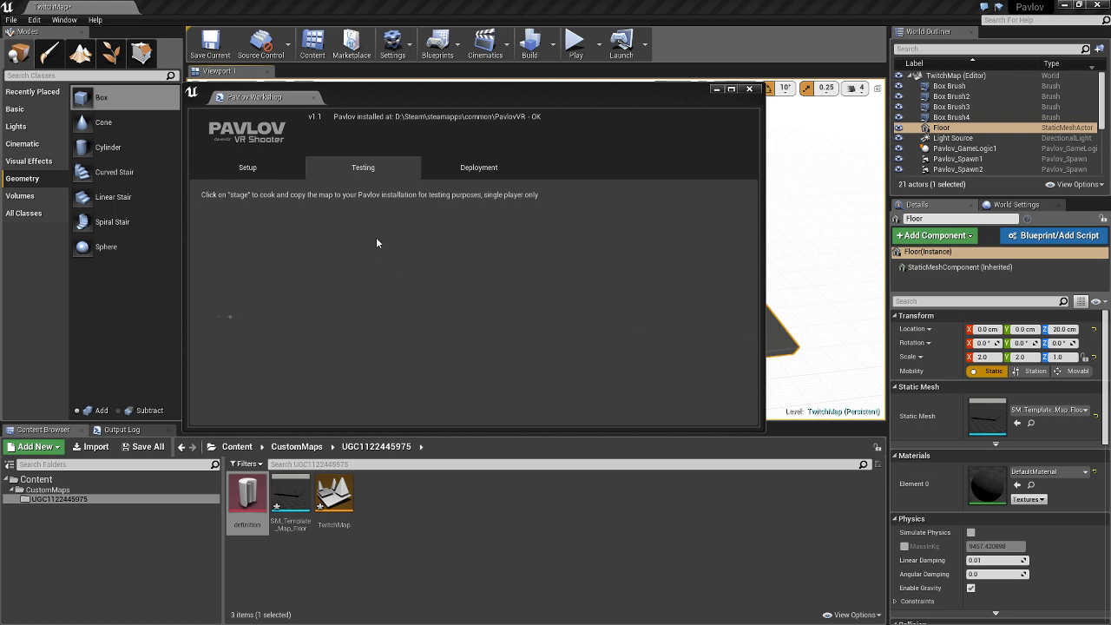
left_click(591, 93)
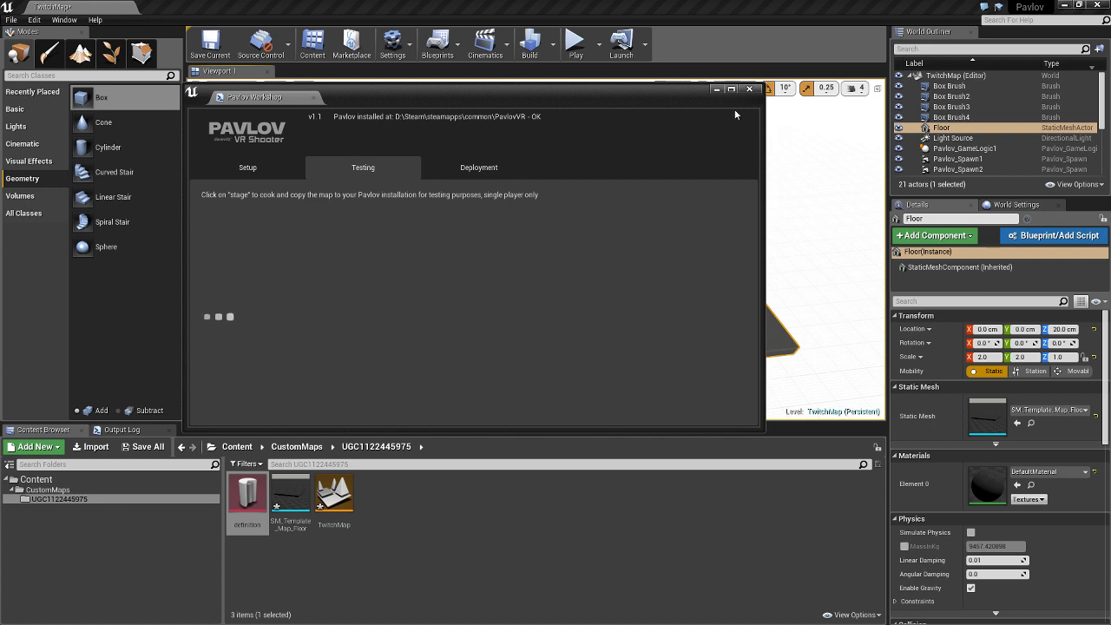
left_click_drag(655, 97, 656, 121)
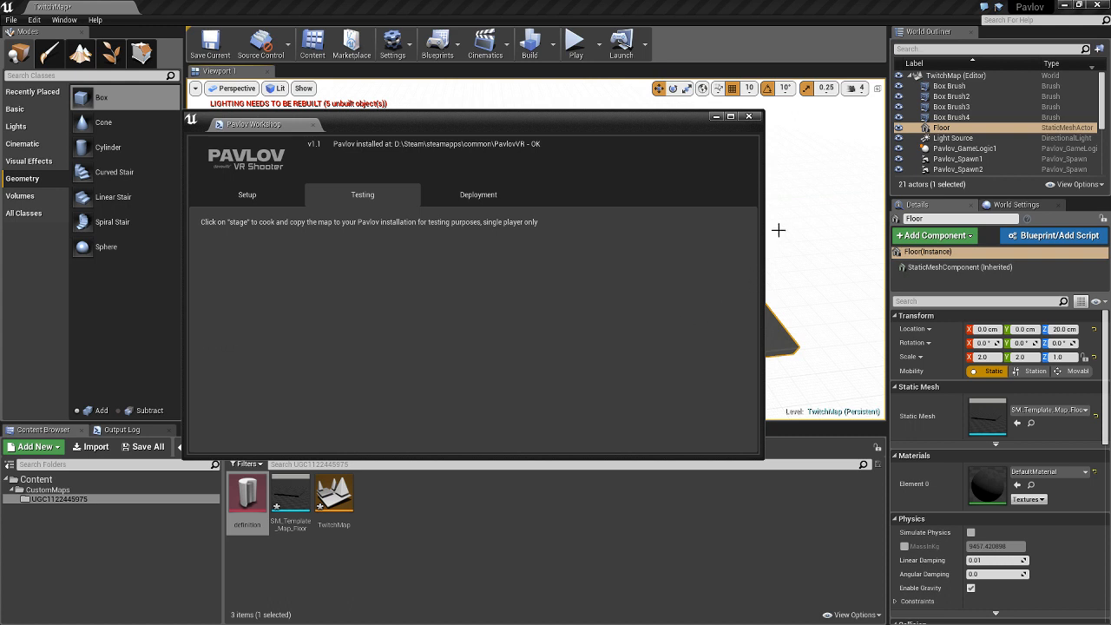
left_click_drag(438, 122, 501, 108)
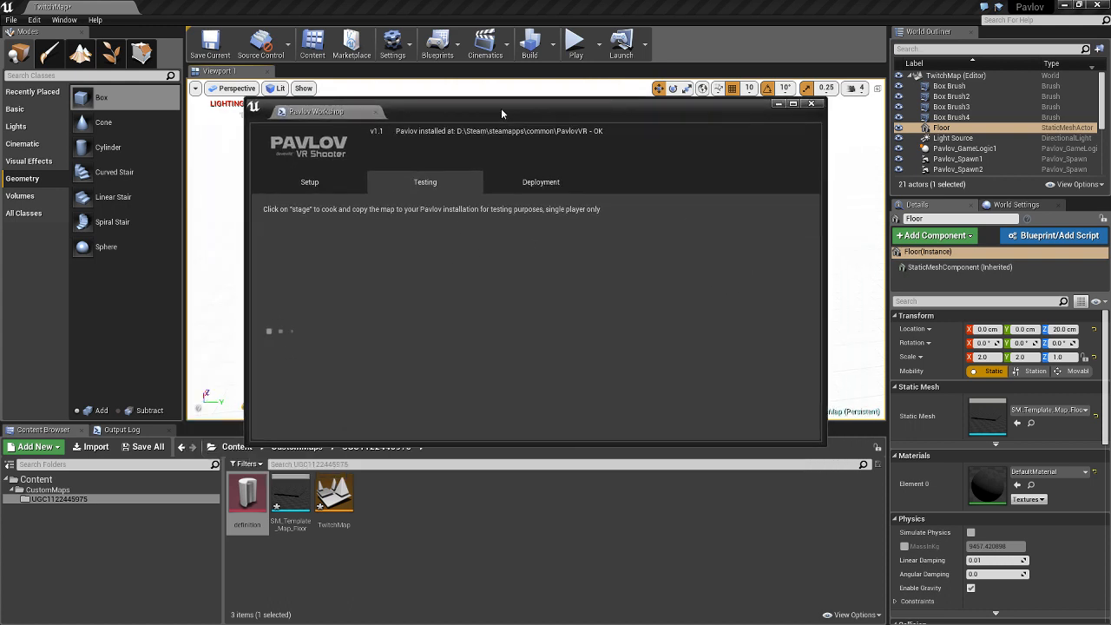
Close the Pavlov Workshop window and bring up the SteamVR Status window over the editor
left_click(811, 103)
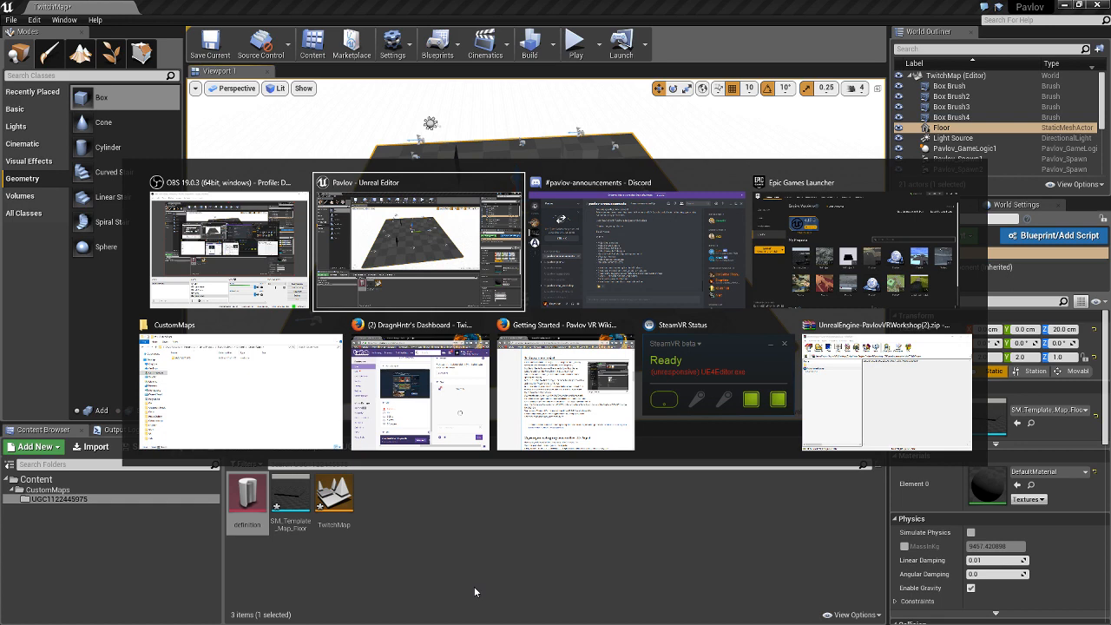
key("Tab")
key("Tab")
key("Tab")
key("Tab")
key("Tab")
key("Tab")
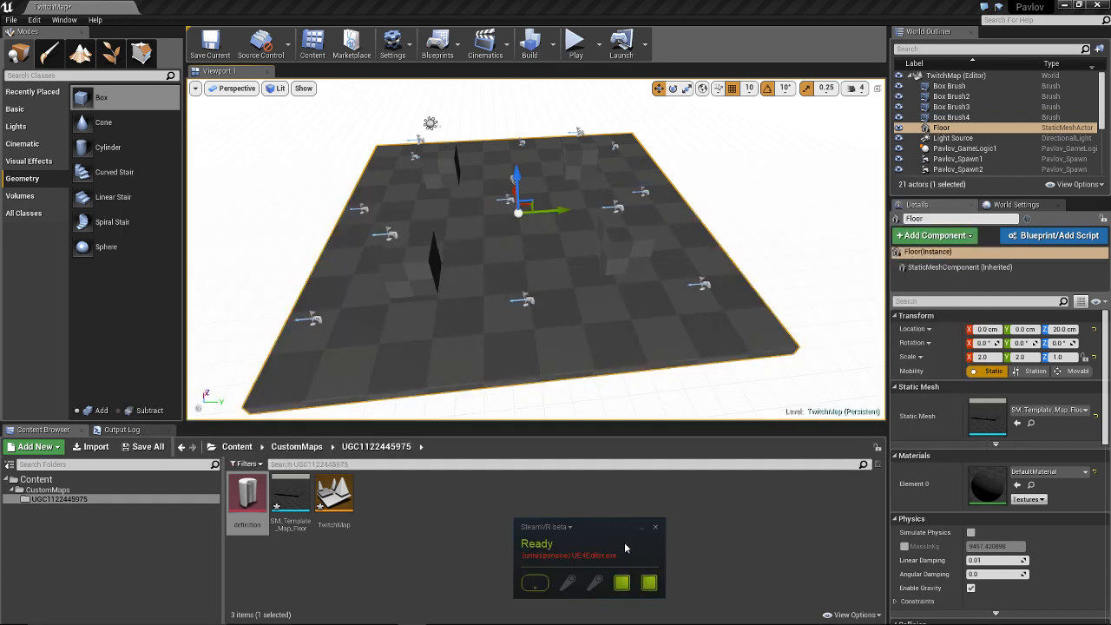
left_click_drag(594, 523, 552, 495)
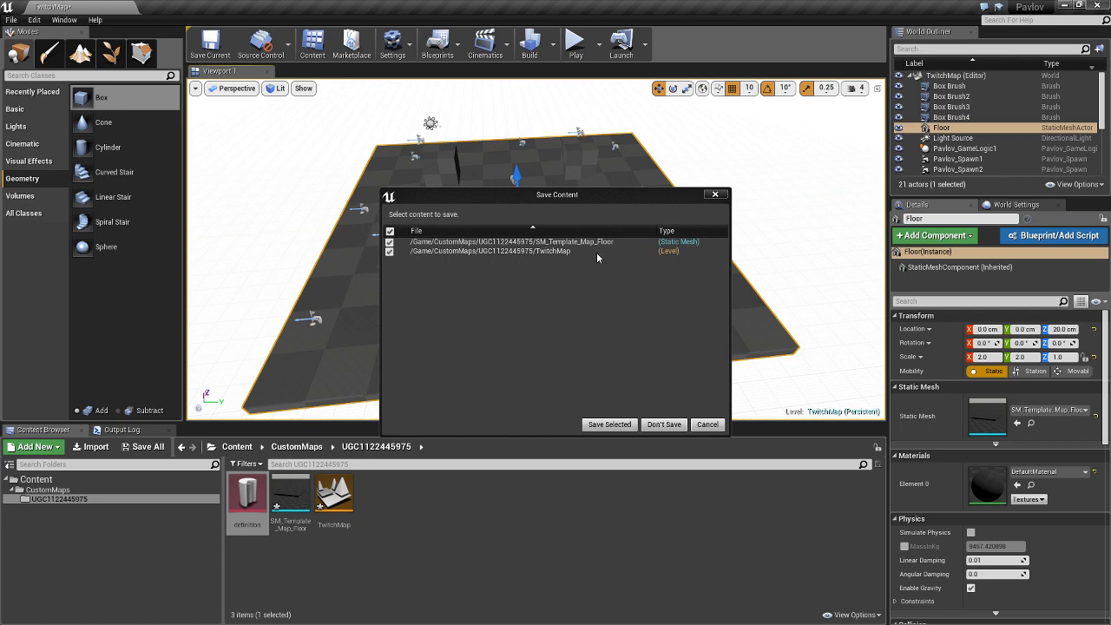
Cancel the Save Content dialog, then save the SM_Template_Map_Floor mesh and the TwitchMap level individually
left_click(707, 424)
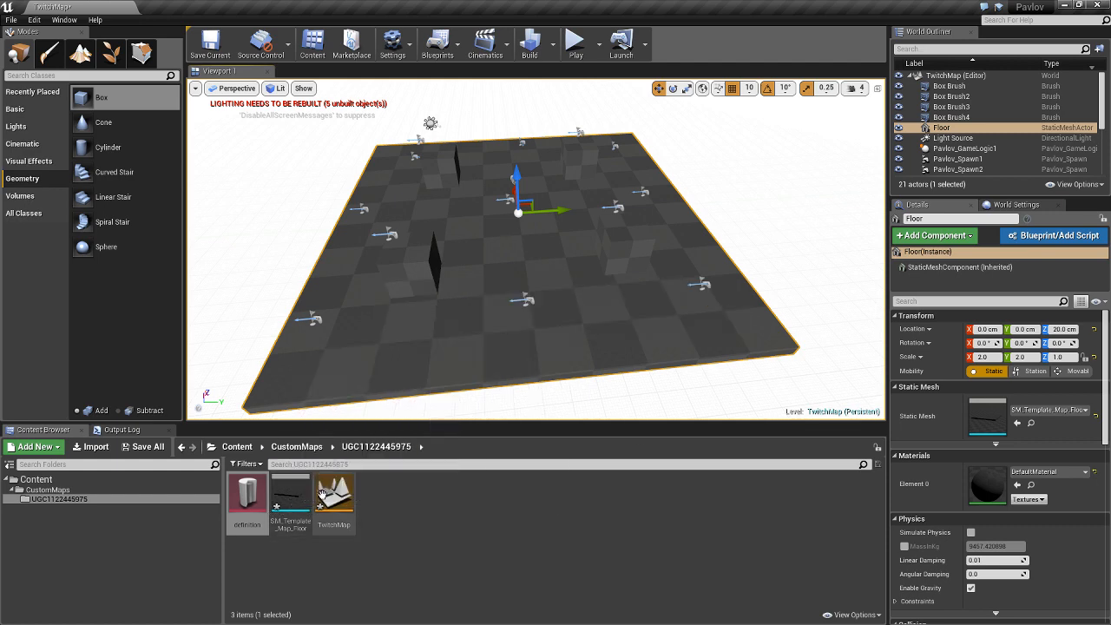
double_click(288, 503)
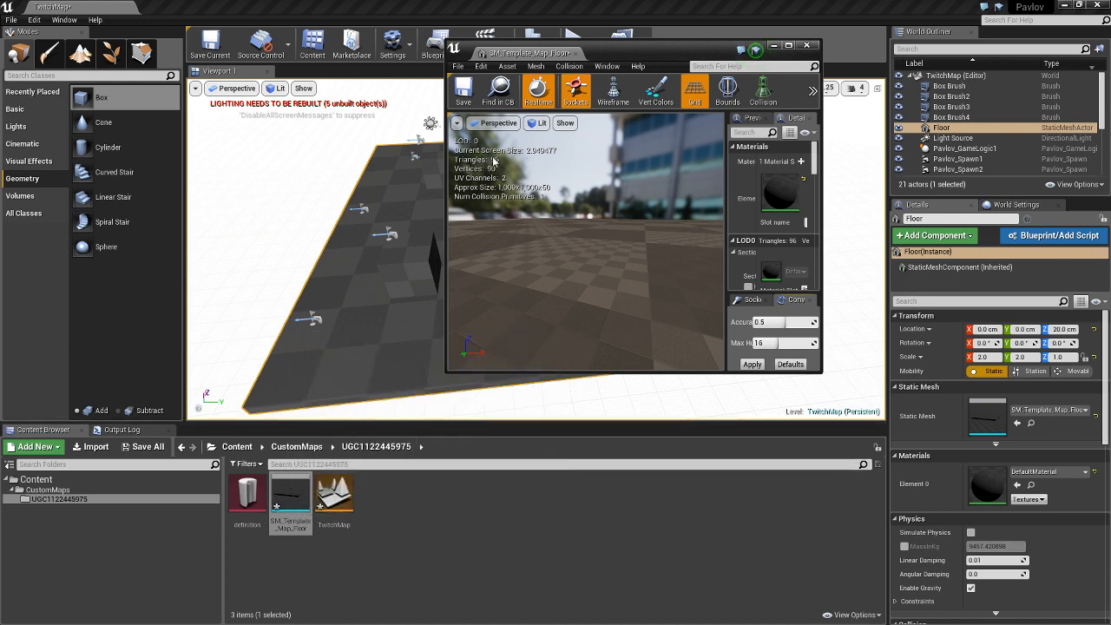
left_click(806, 45)
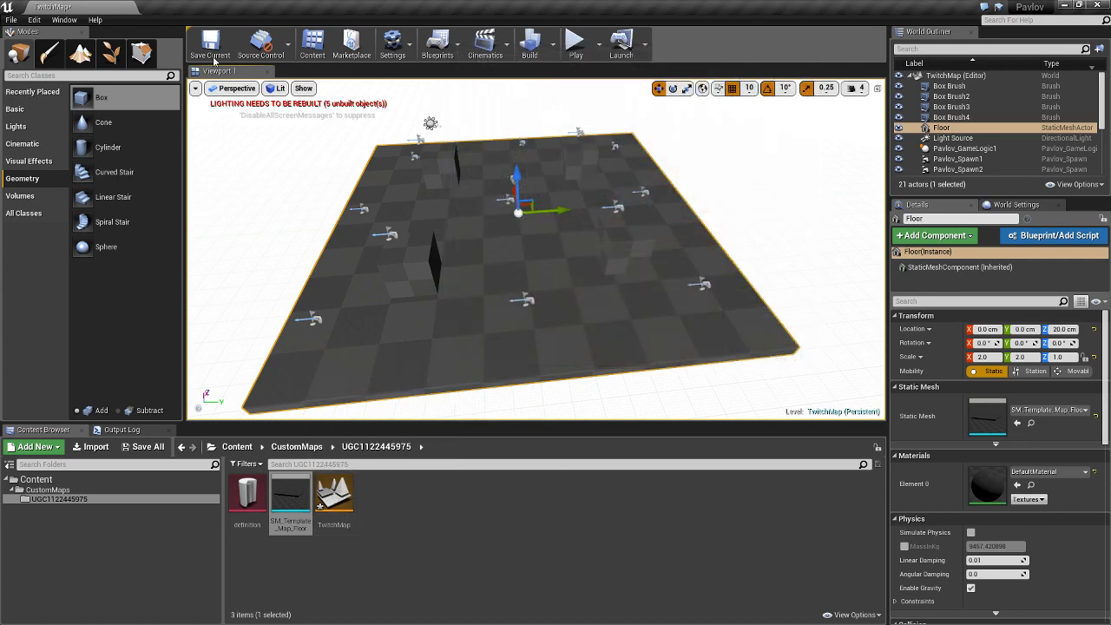
left_click(212, 44)
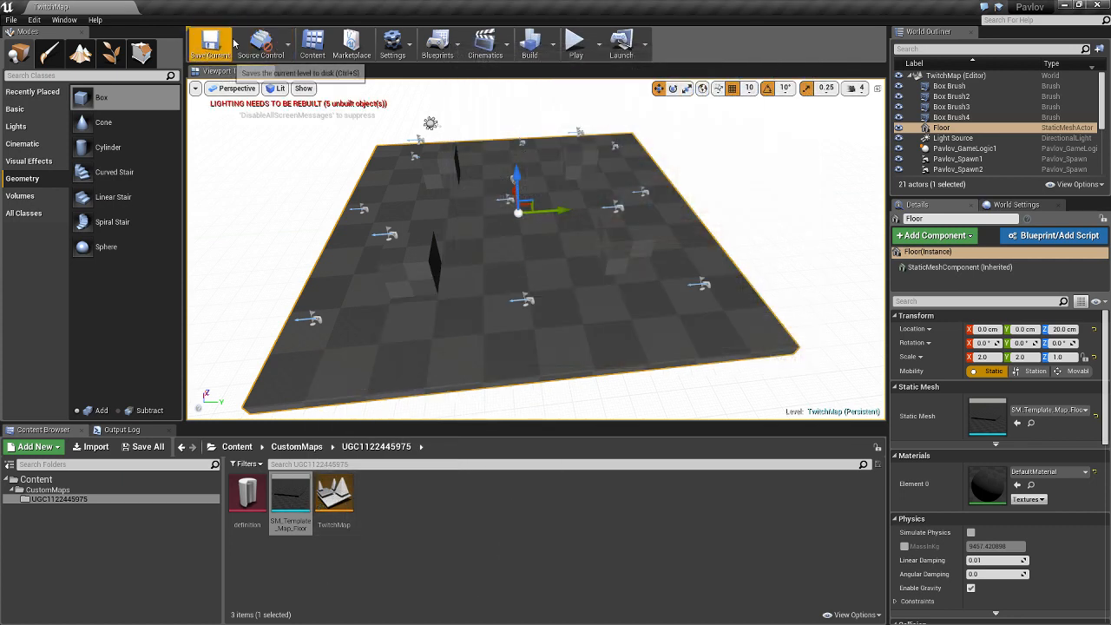
left_click(206, 41)
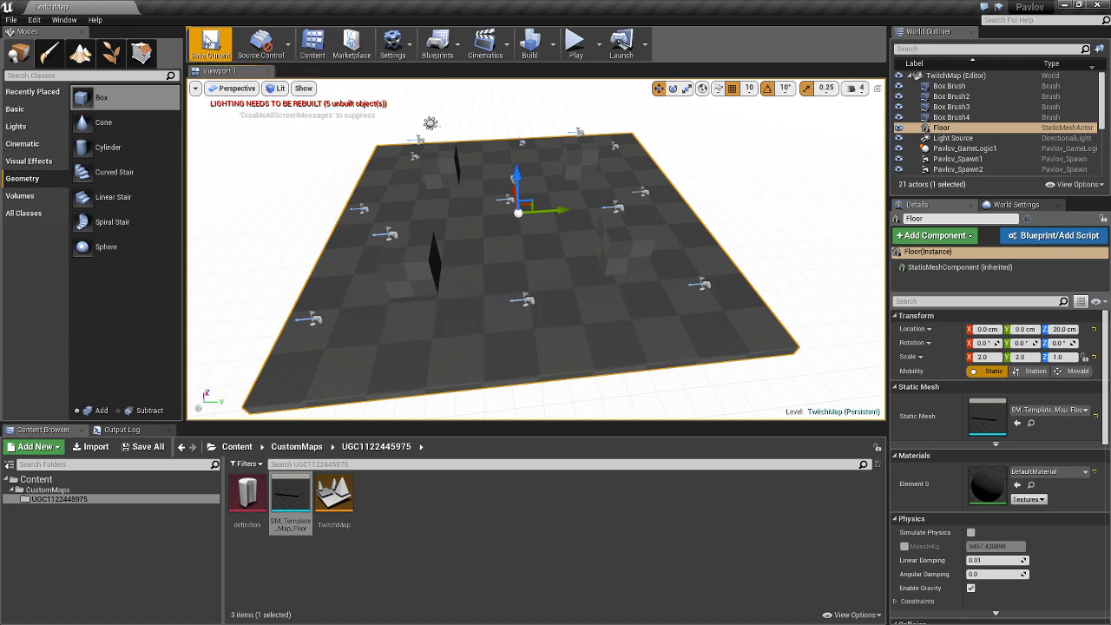
left_click(206, 42)
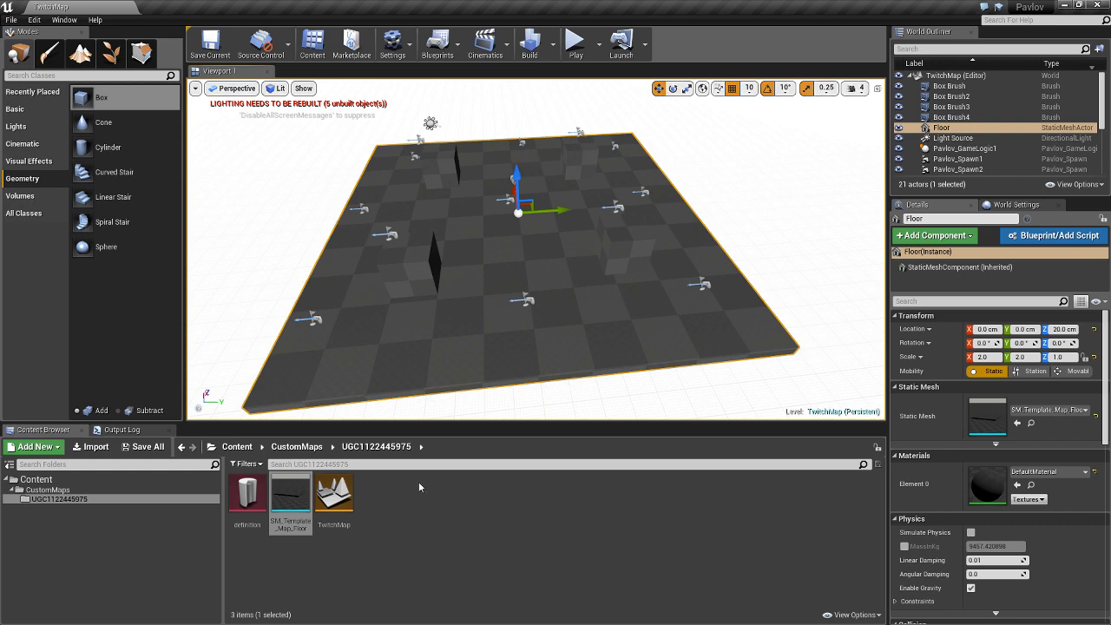
Reopen Pavlov Workshop, stage the saved map for single-player testing, and close the Workshop window
left_click(94, 19)
left_click(65, 19)
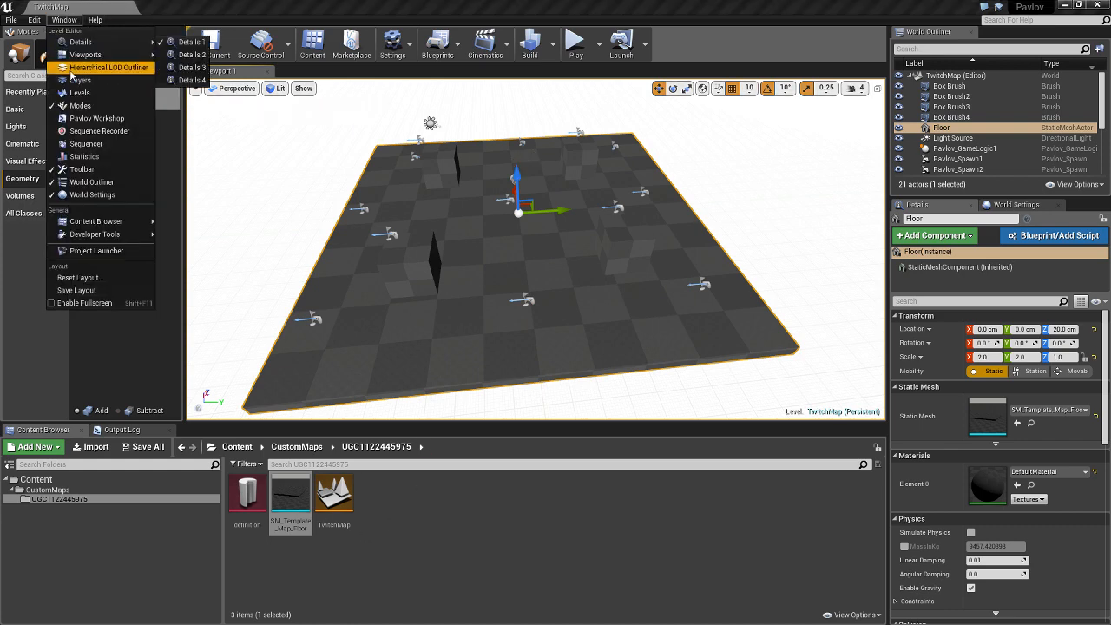
left_click(104, 119)
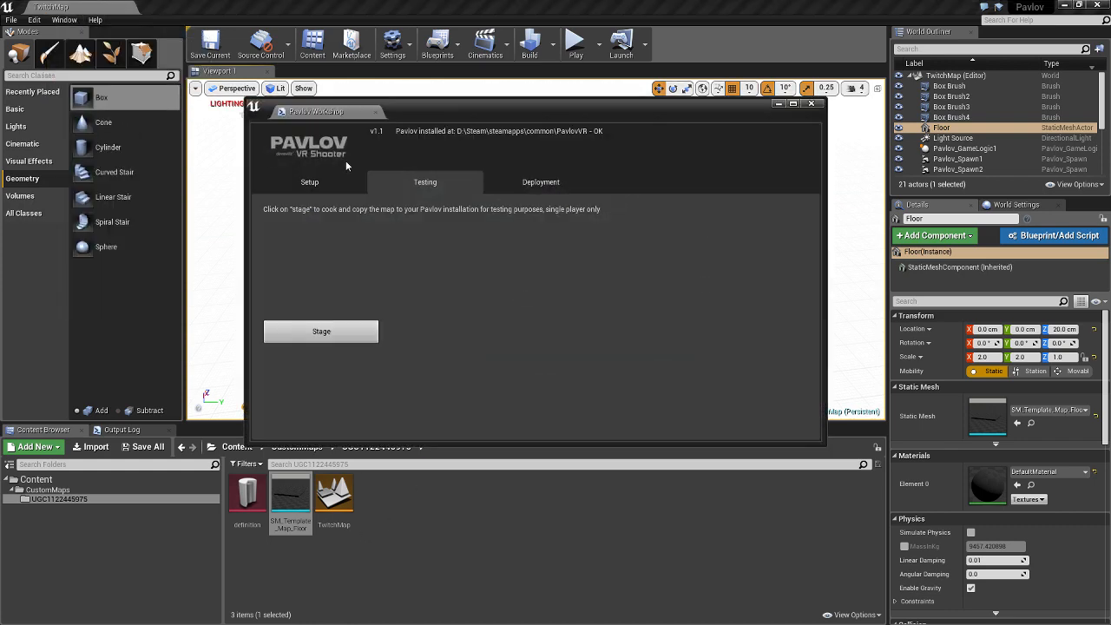
left_click(321, 331)
left_click(811, 104)
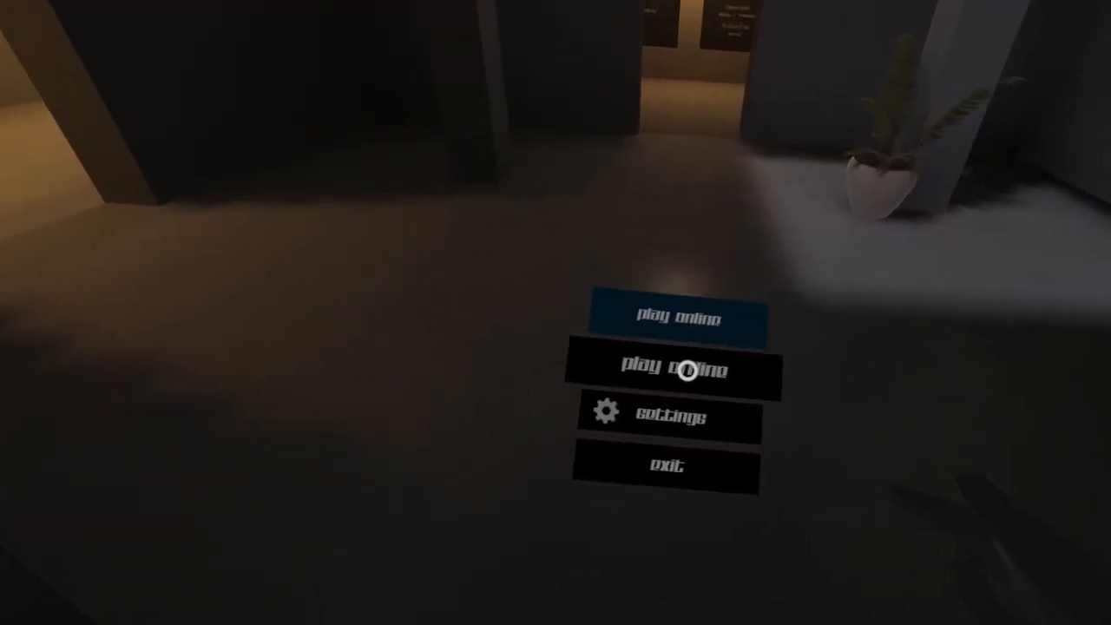
Switch to Pavlov VR, select the installed Twitch Map, and start a Team Deathmatch game on Easy
left_click(719, 367)
left_click(677, 369)
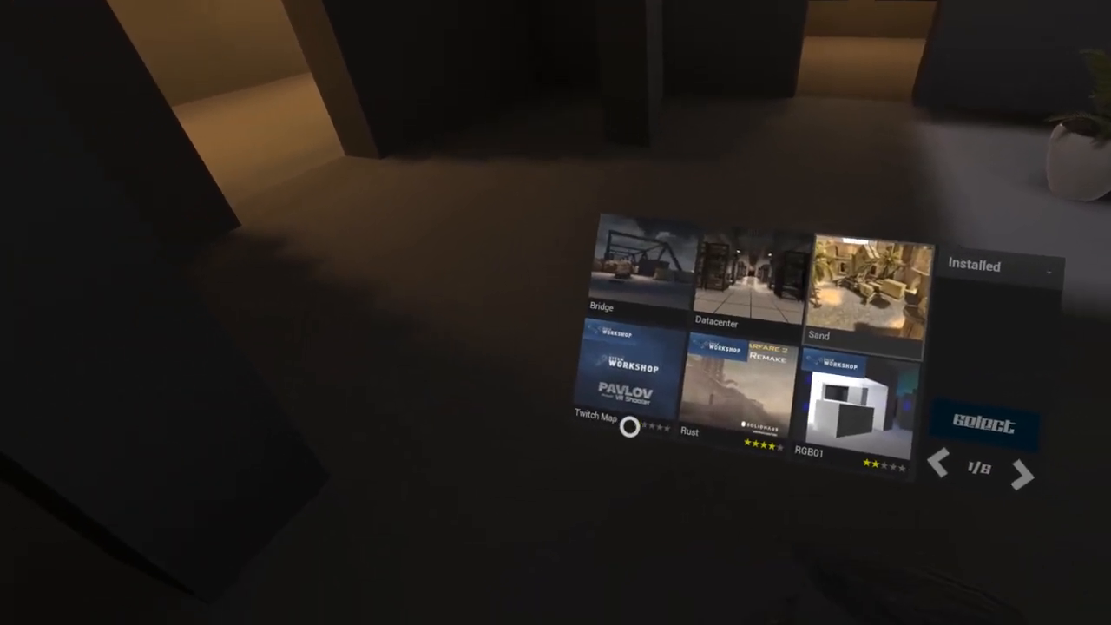
left_click(643, 430)
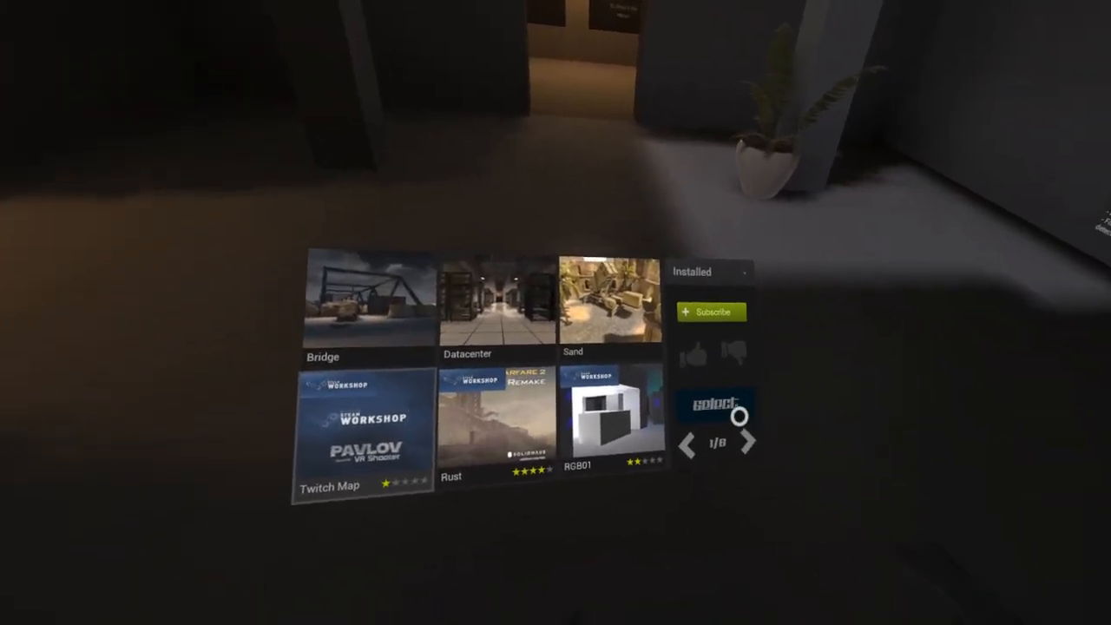
left_click(984, 432)
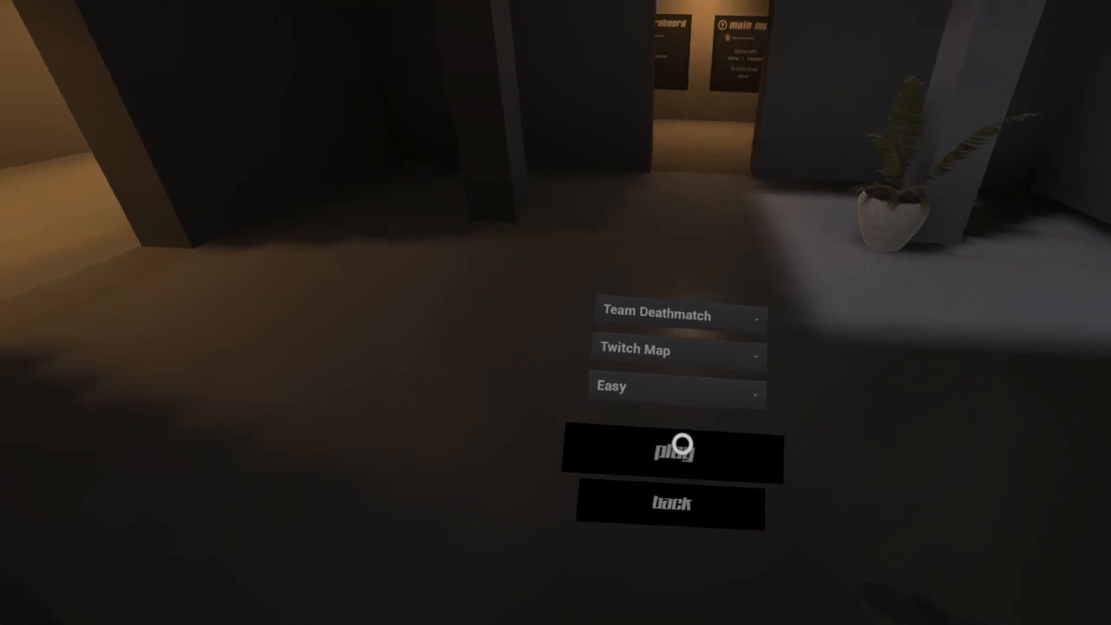
left_click(682, 446)
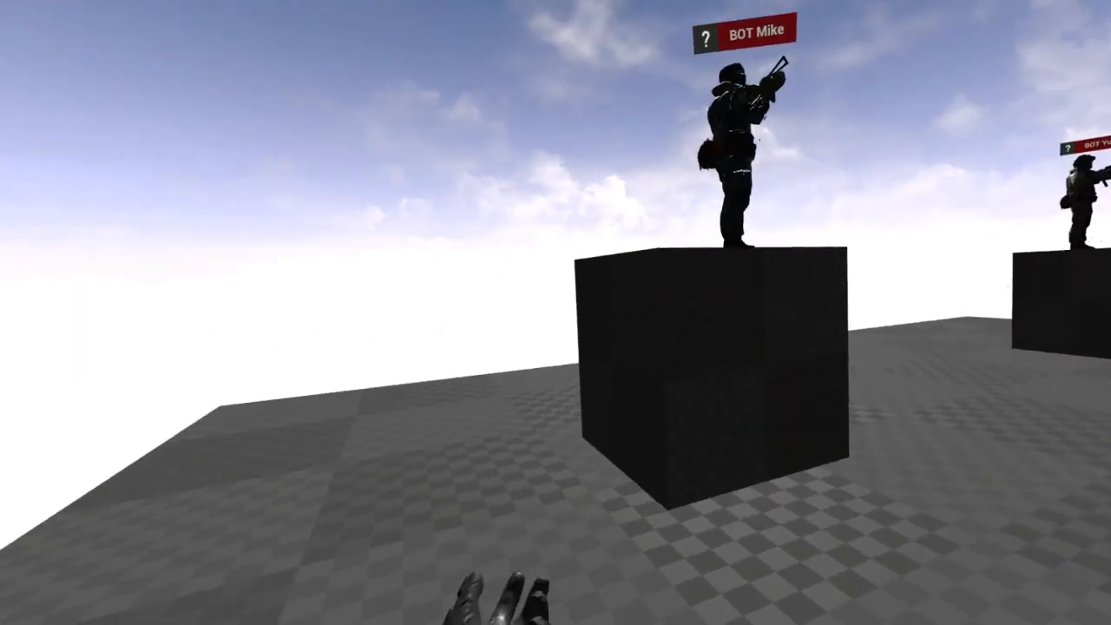